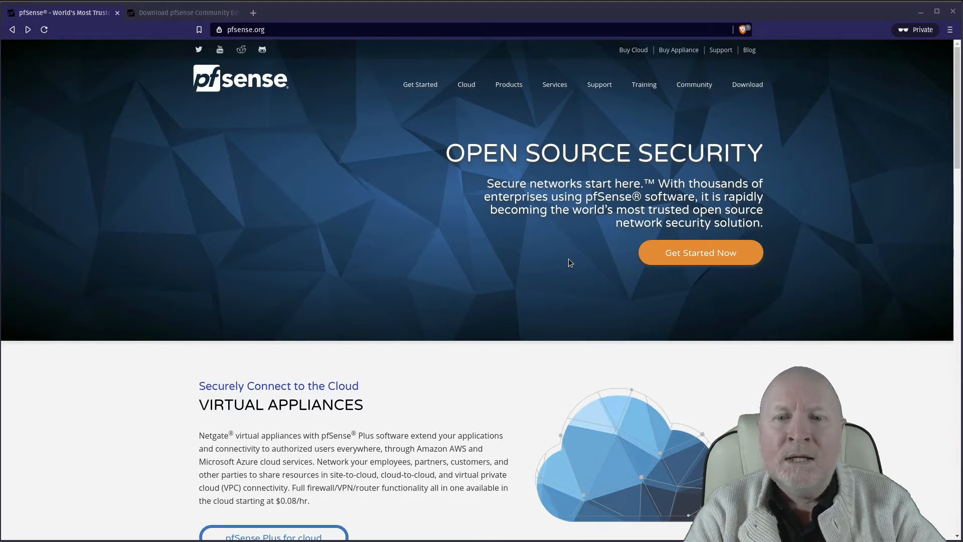
# Step: Look over the pfSense home page, then switch to the 'Download pfSense Community Edition' tab
pyautogui.scroll(-5, 552, 268)
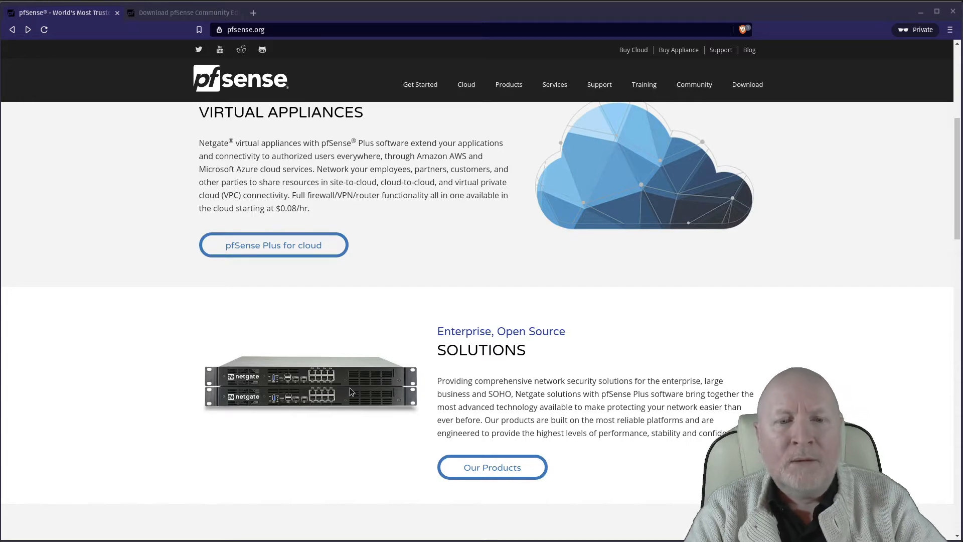
pyautogui.scroll(6, 350, 388)
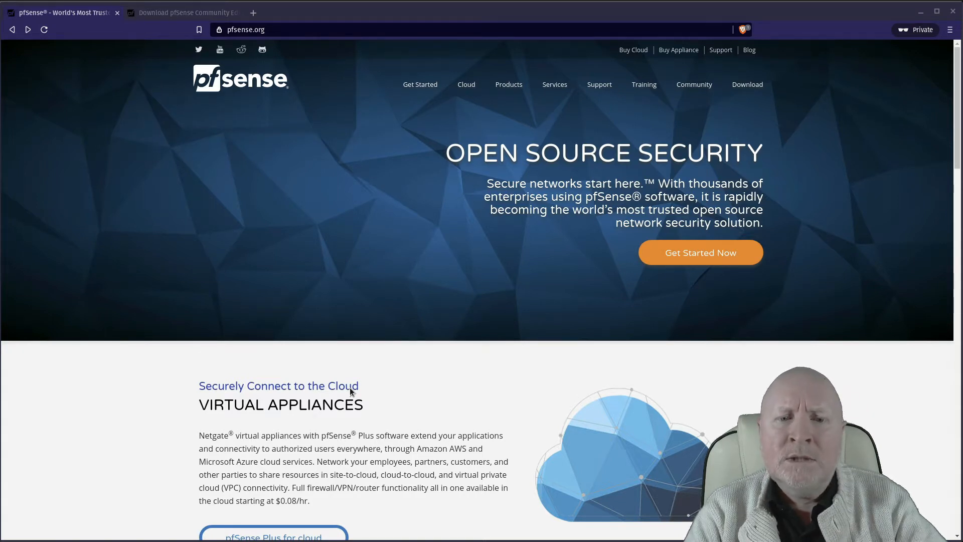
pyautogui.scroll(-1, 387, 396)
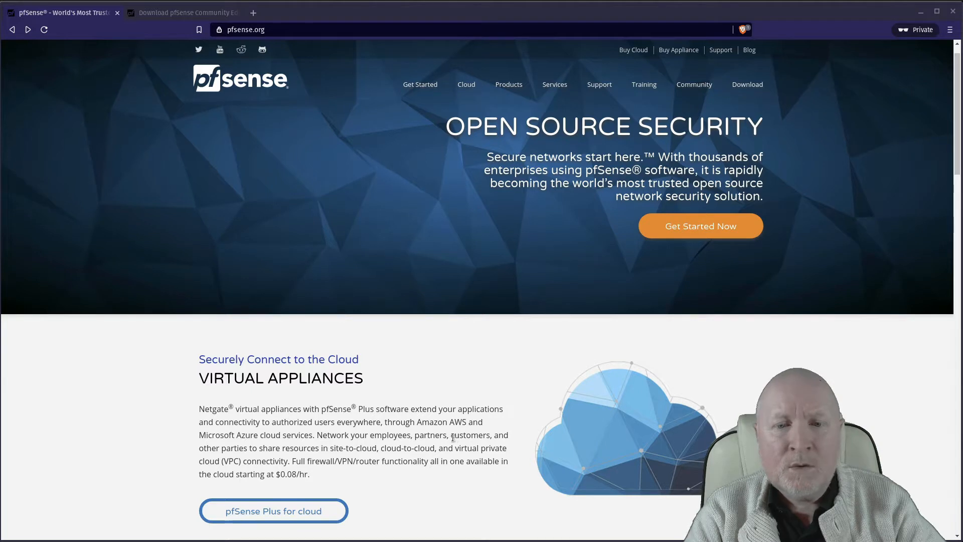
pyautogui.scroll(1, 446, 435)
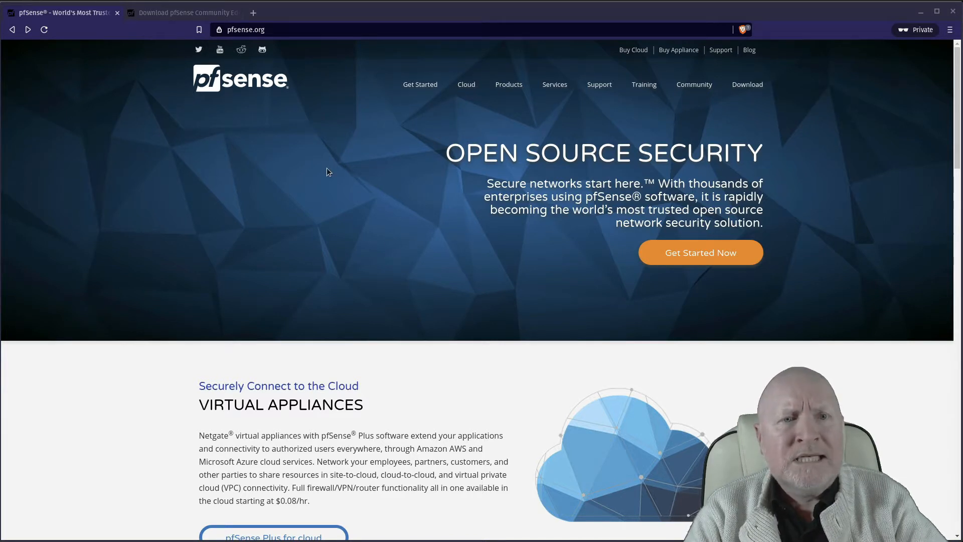
pyautogui.click(182, 20)
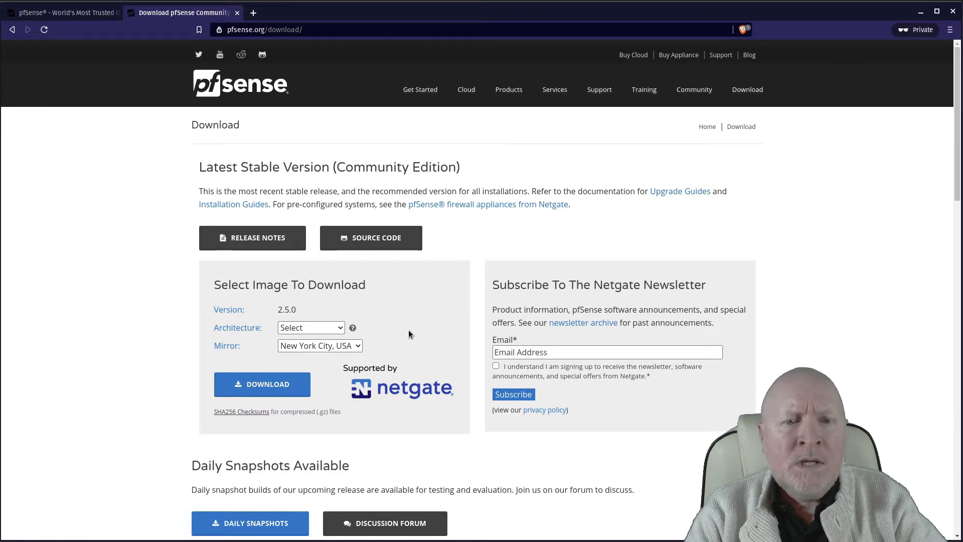
# Step: Show the Architecture choices in the Select Image To Download box
pyautogui.click(340, 327)
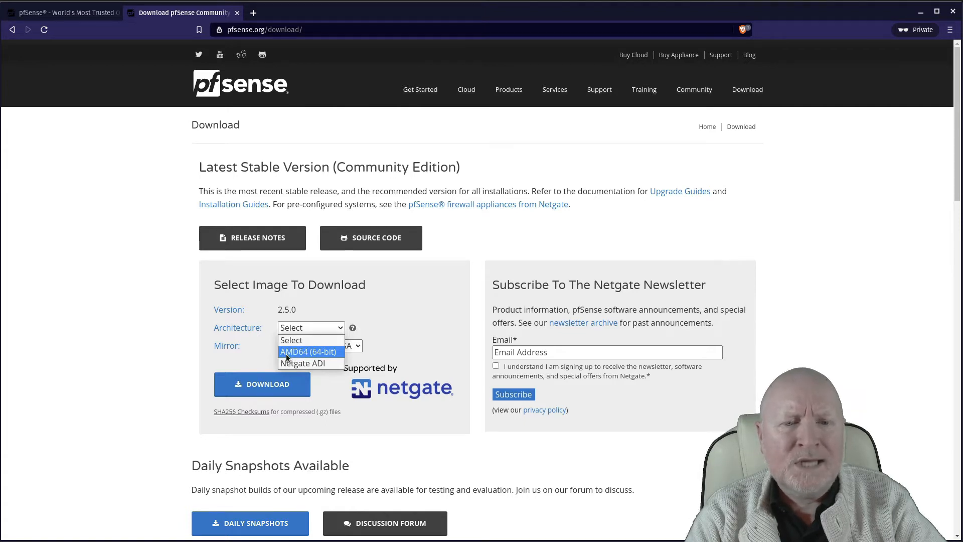
# Step: Download the AMD64 (64-bit) DVD Image (ISO) Installer from the New York City, USA mirror
pyautogui.click(327, 353)
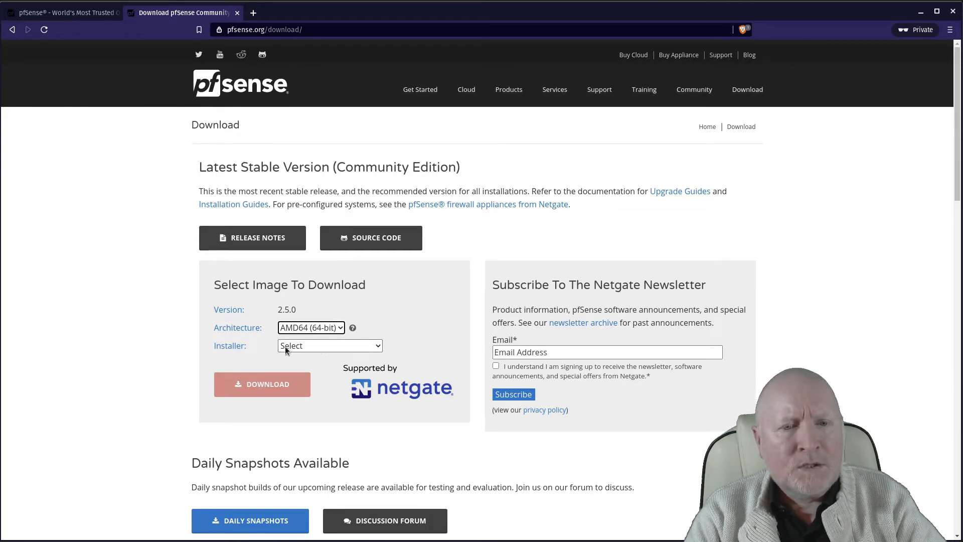
pyautogui.click(323, 346)
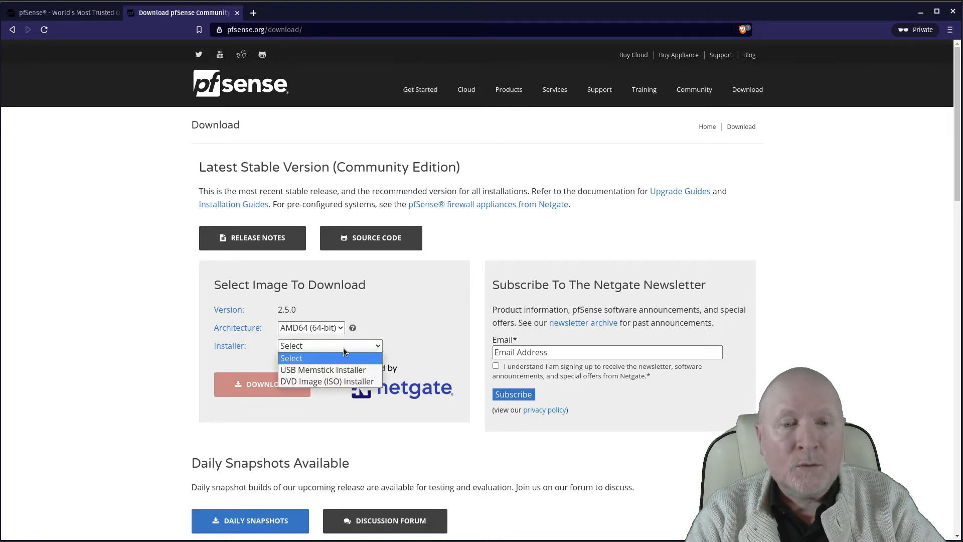
pyautogui.click(335, 380)
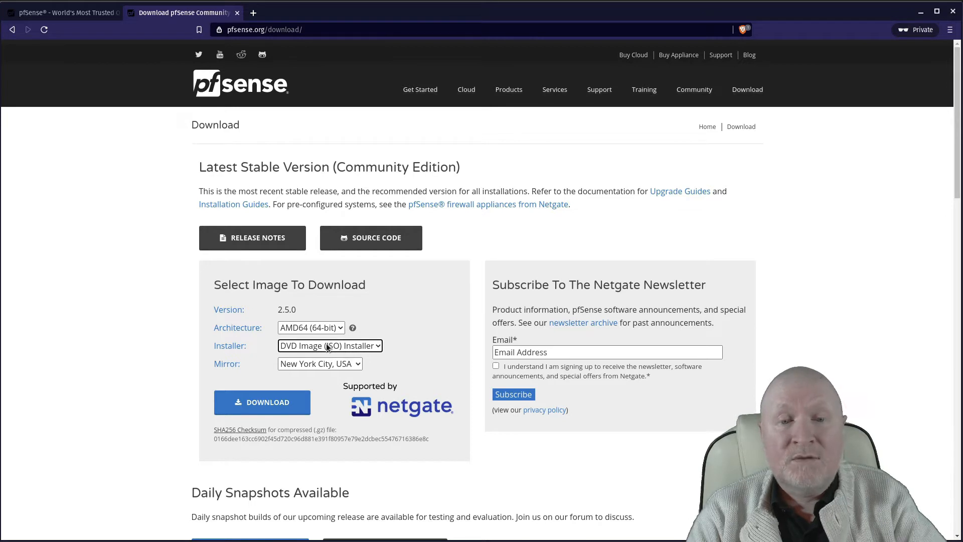
pyautogui.click(355, 363)
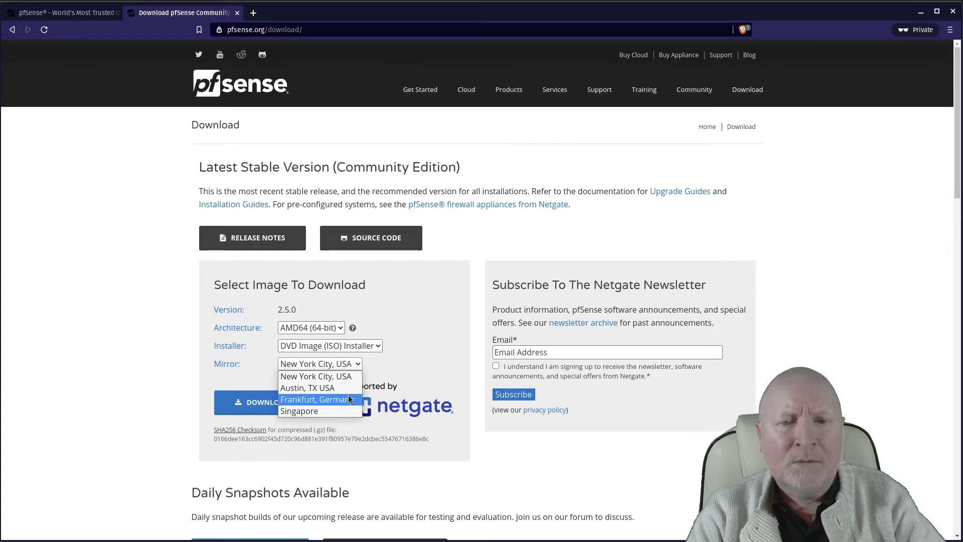
pyautogui.click(411, 354)
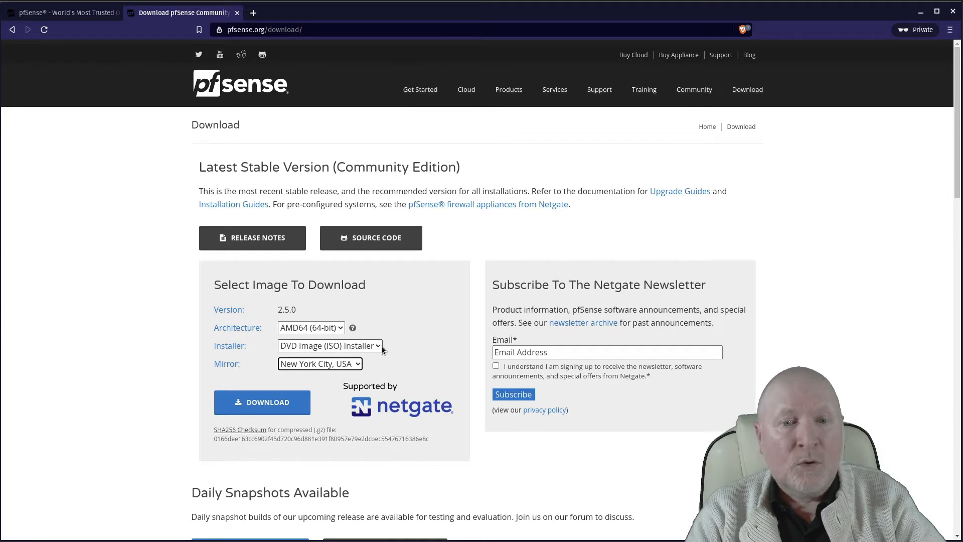
pyautogui.click(286, 401)
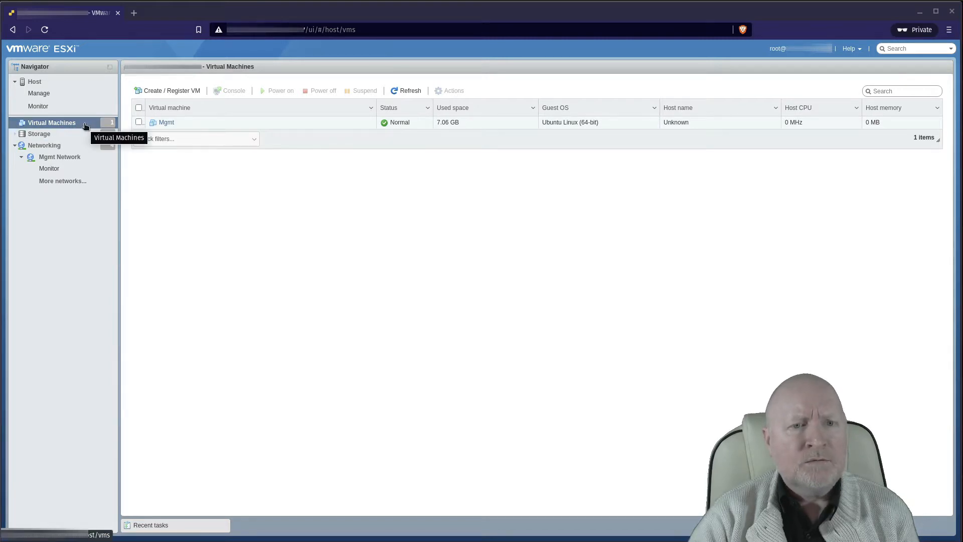
# Step: Start a new virtual machine via Create / Register VM and name it FW
pyautogui.click(184, 92)
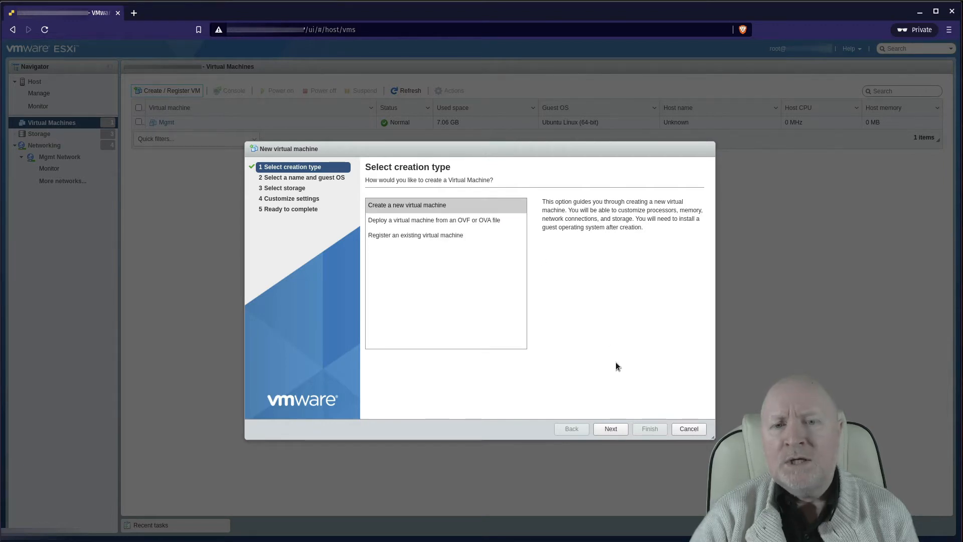
pyautogui.click(621, 430)
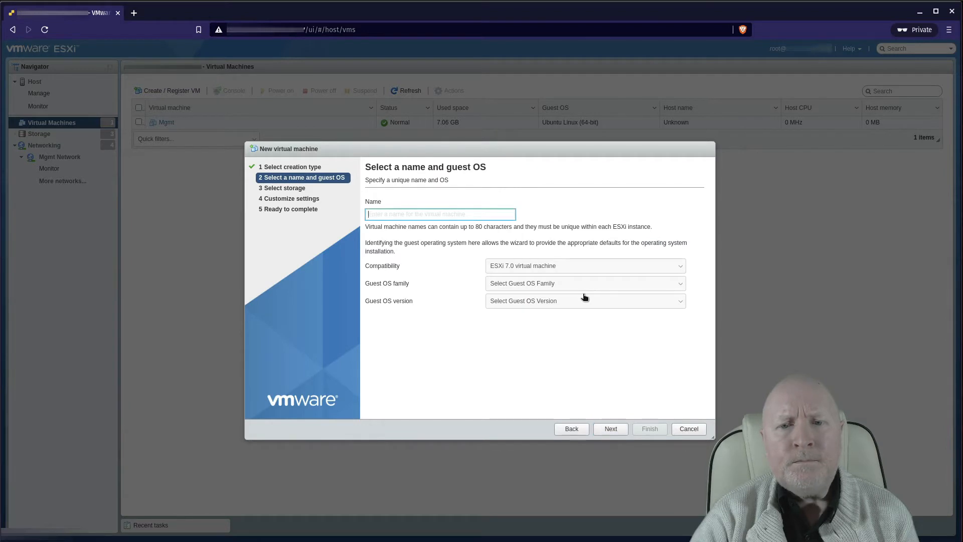
pyautogui.write('FW')
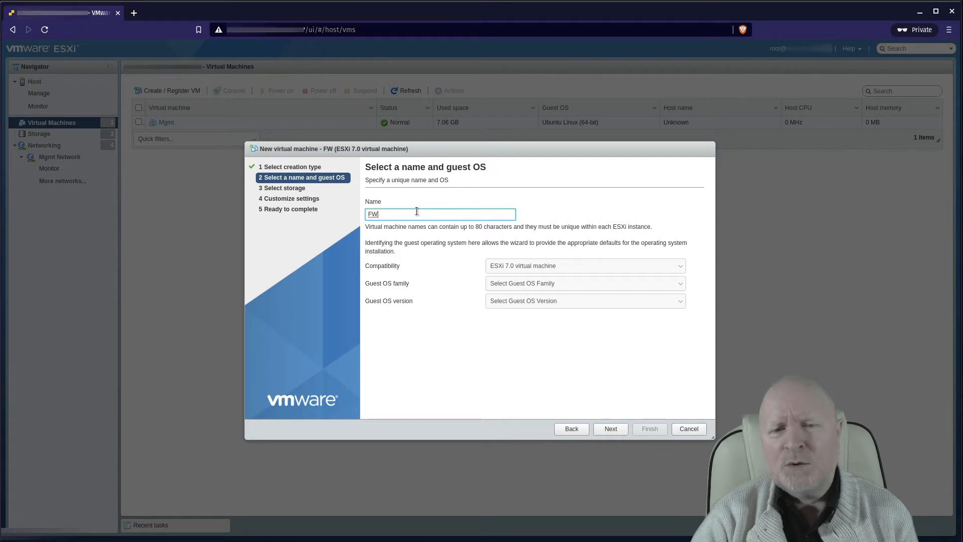
# Step: Keep ESXi 7.0 compatibility and set the guest OS to Other, FreeBSD 12 or later (64-bit)
pyautogui.click(527, 267)
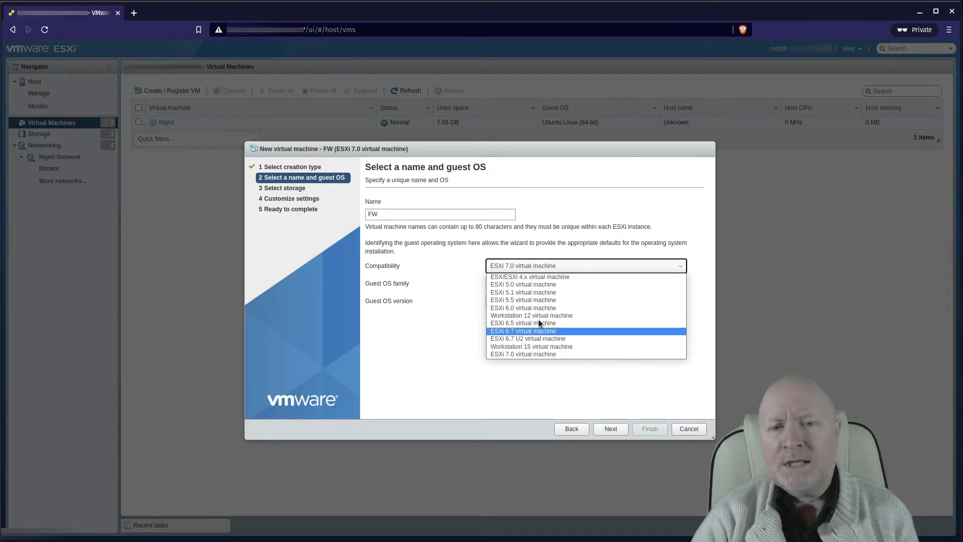
pyautogui.click(441, 322)
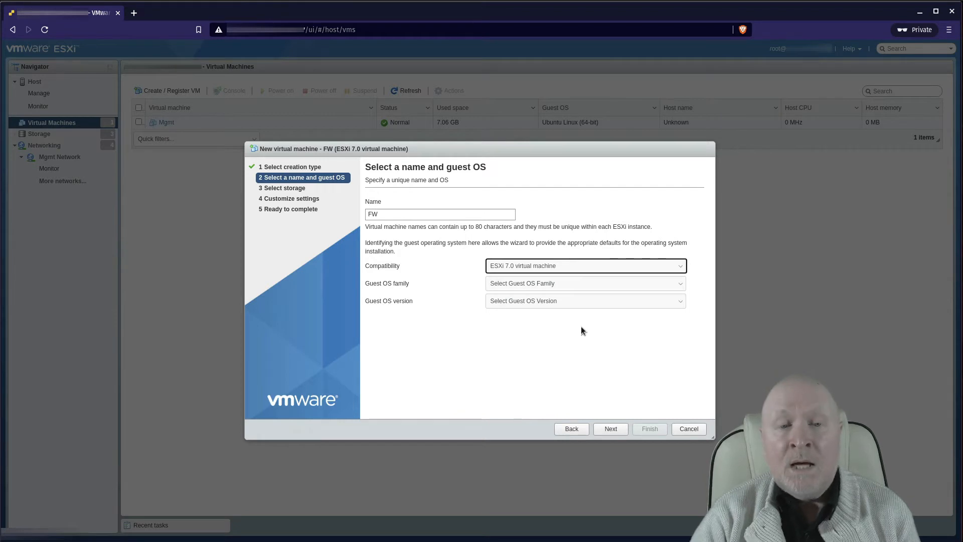
pyautogui.click(554, 285)
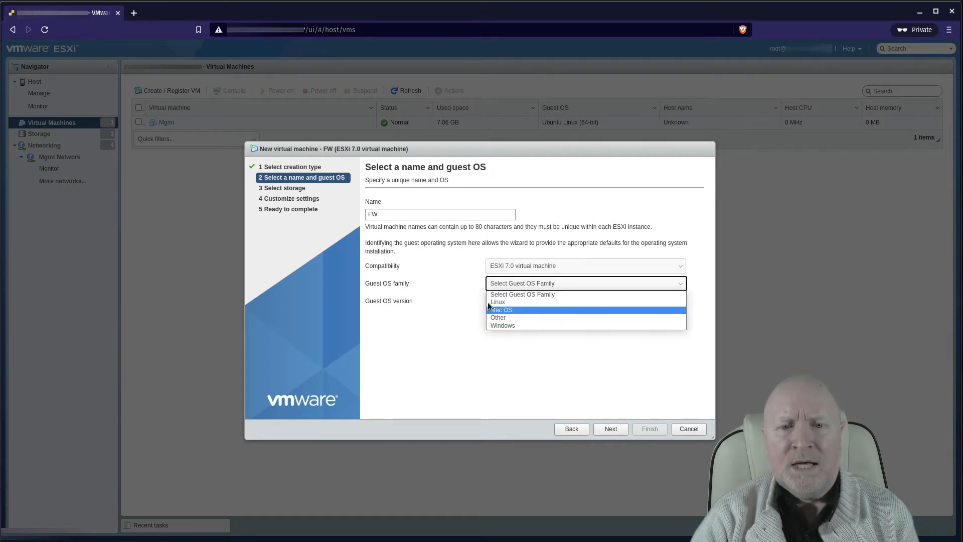
pyautogui.click(528, 317)
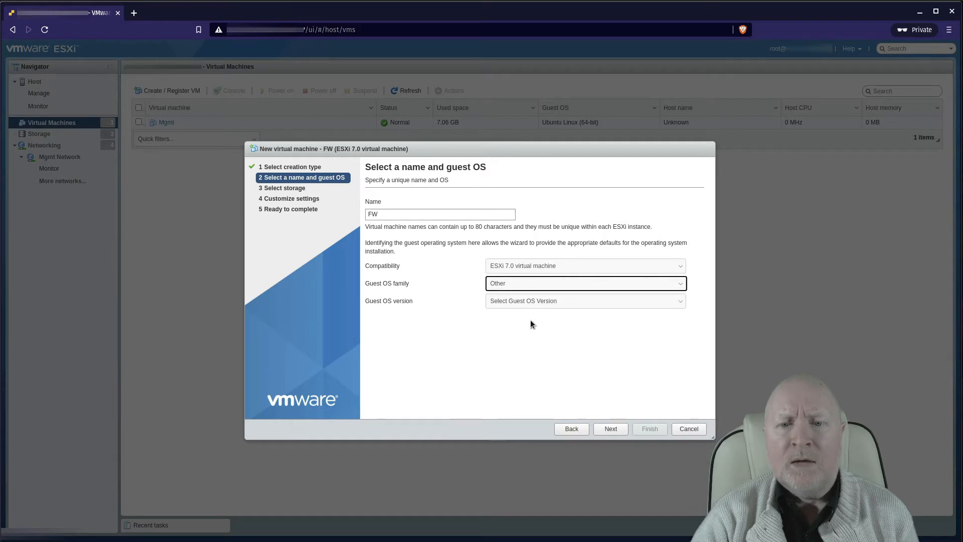
pyautogui.click(535, 301)
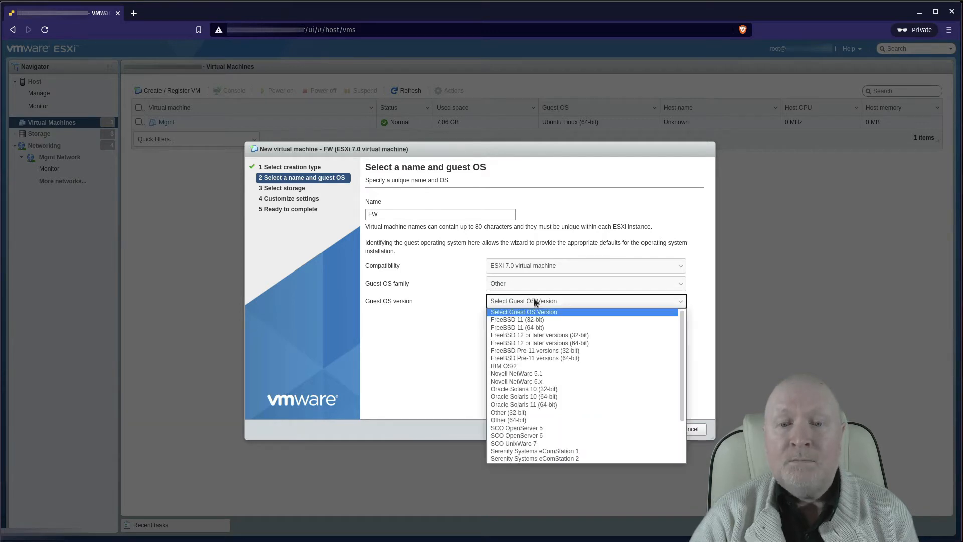
pyautogui.click(528, 344)
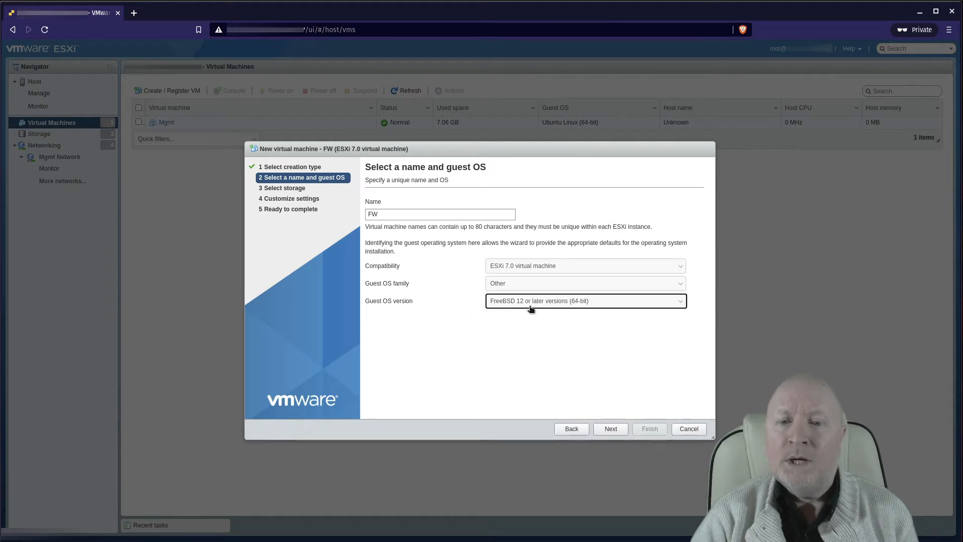
pyautogui.click(611, 430)
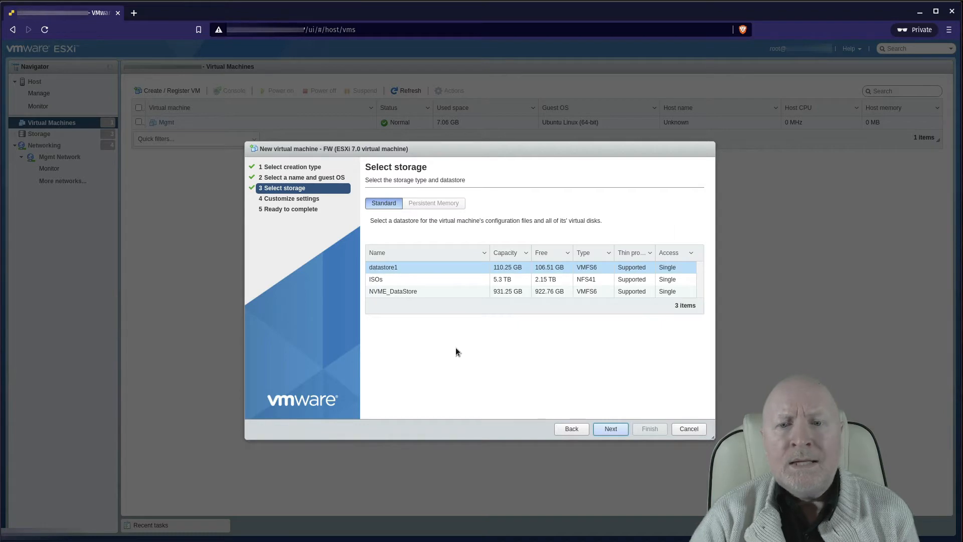
# Step: Put FW on NVME_DataStore and continue to Customize settings
pyautogui.click(412, 295)
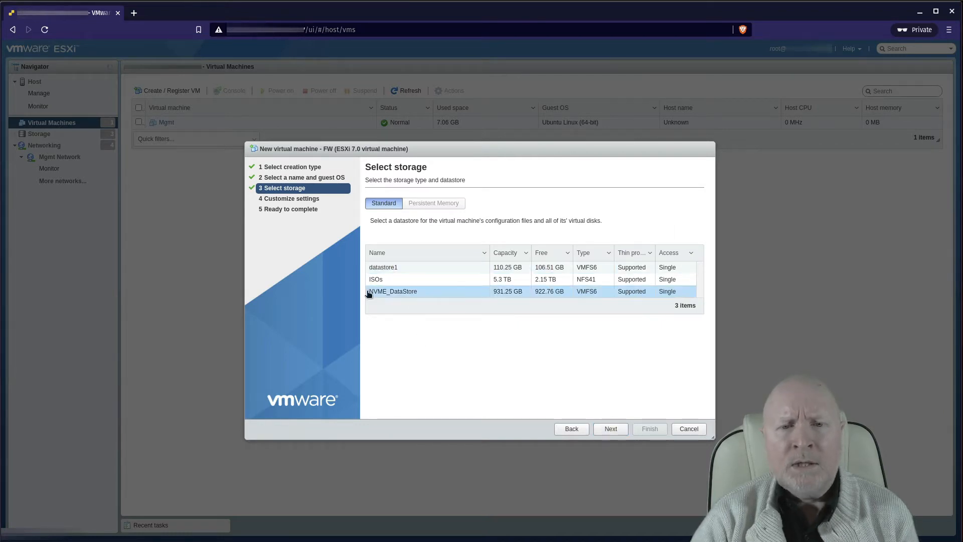
pyautogui.click(608, 430)
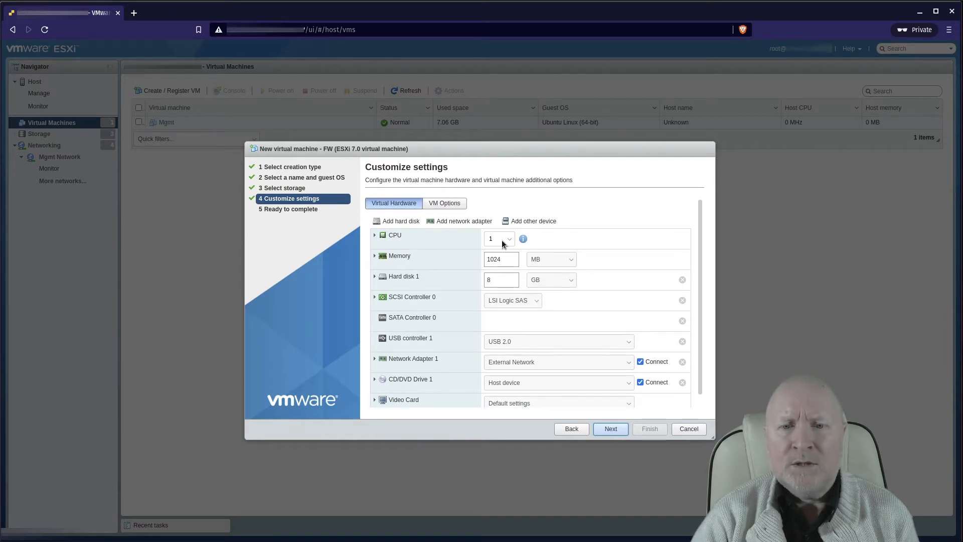
# Step: Set FW to 2 CPUs and review the CPU sub-settings
pyautogui.click(501, 240)
pyautogui.click(495, 260)
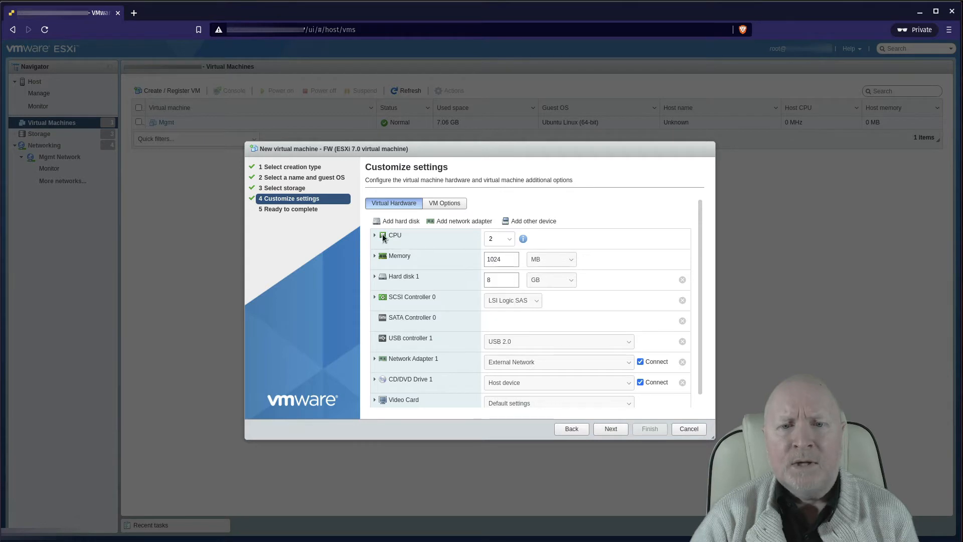
pyautogui.click(375, 235)
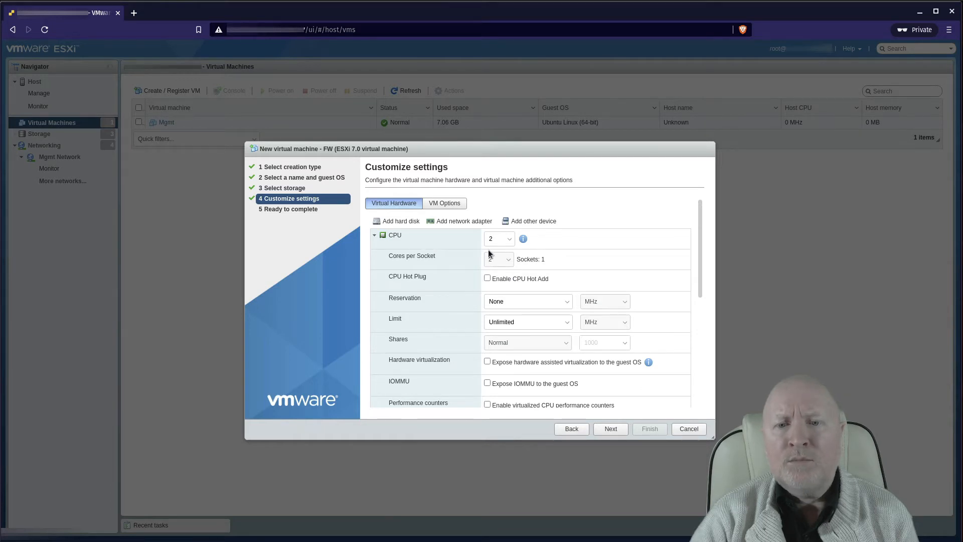
pyautogui.click(374, 235)
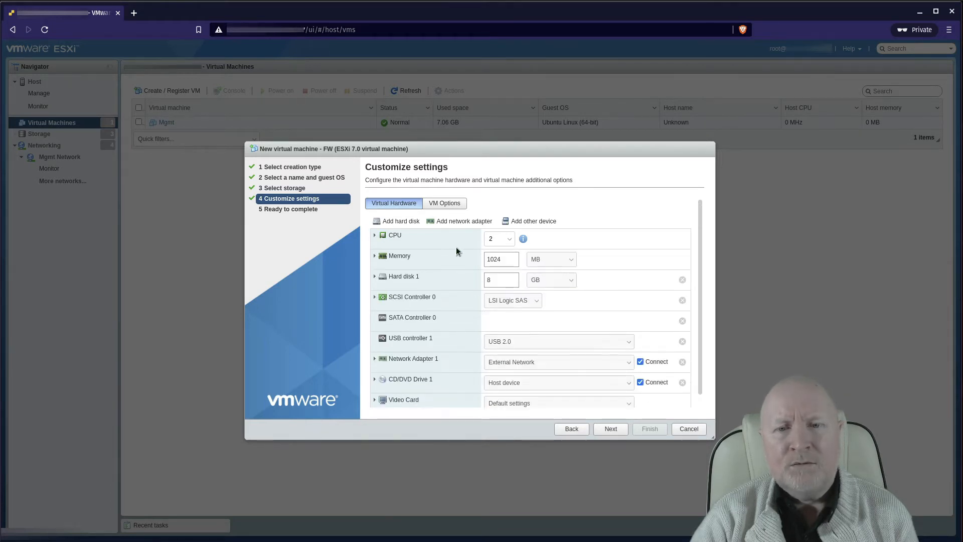
# Step: Change FW's memory from 1024 MB to 2 GB
pyautogui.doubleClick(514, 258)
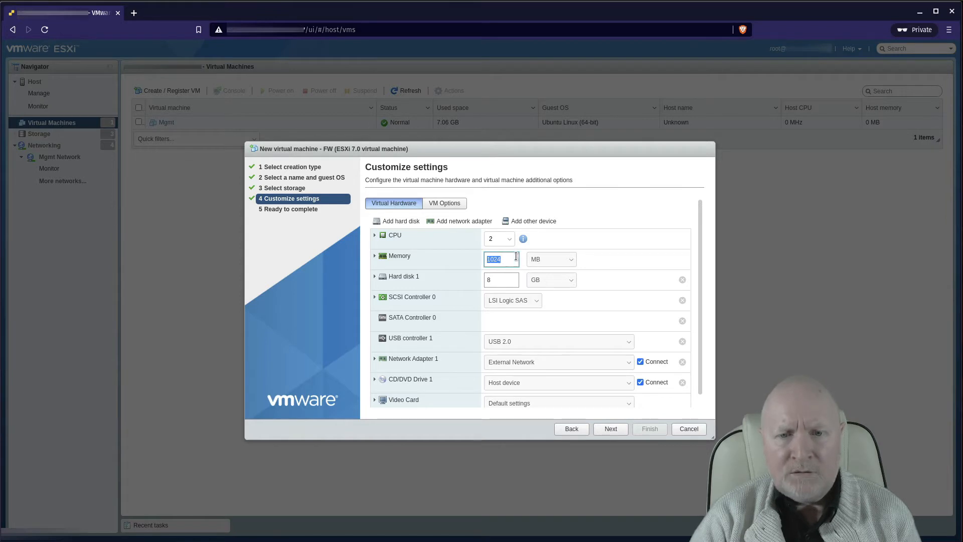
pyautogui.click(530, 259)
pyautogui.click(532, 278)
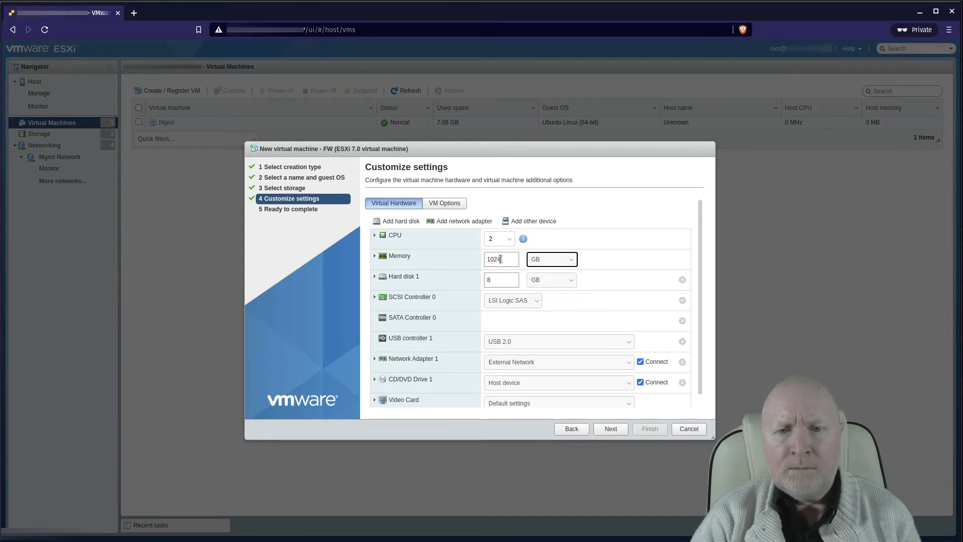
pyautogui.doubleClick(501, 259)
pyautogui.write('2')
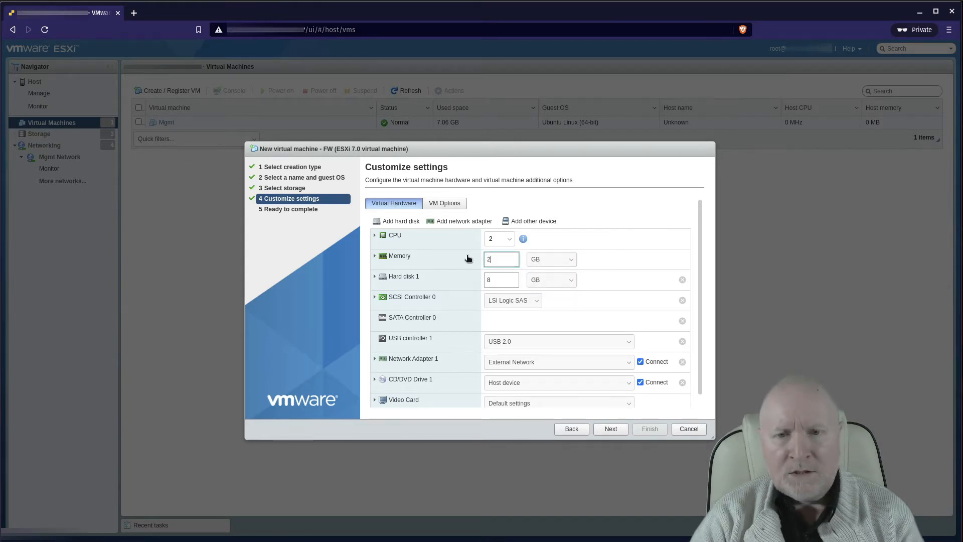
pyautogui.click(614, 237)
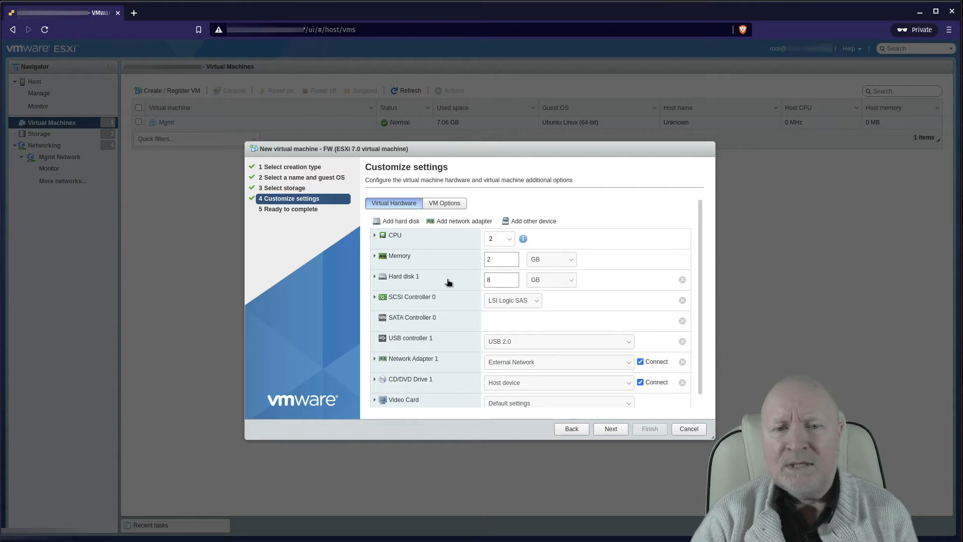
pyautogui.click(375, 277)
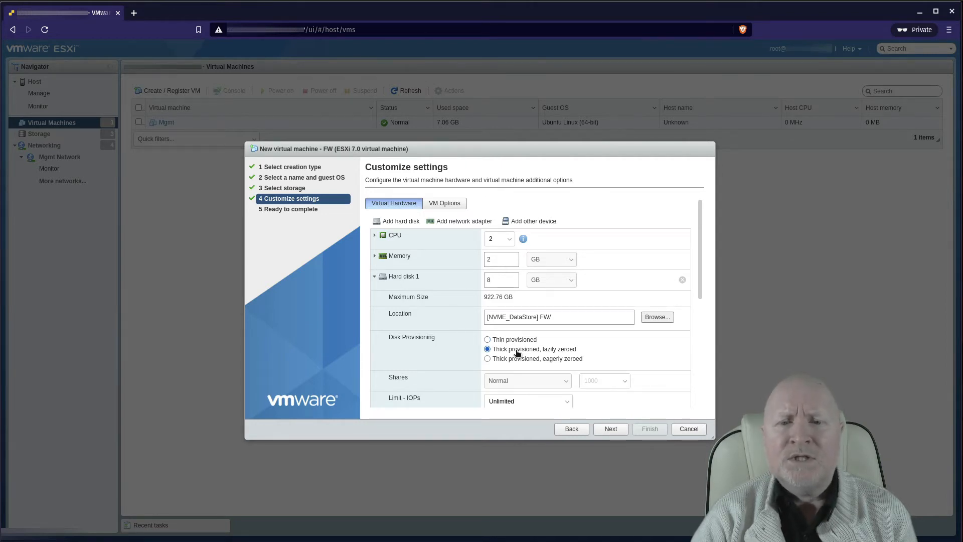
pyautogui.click(376, 277)
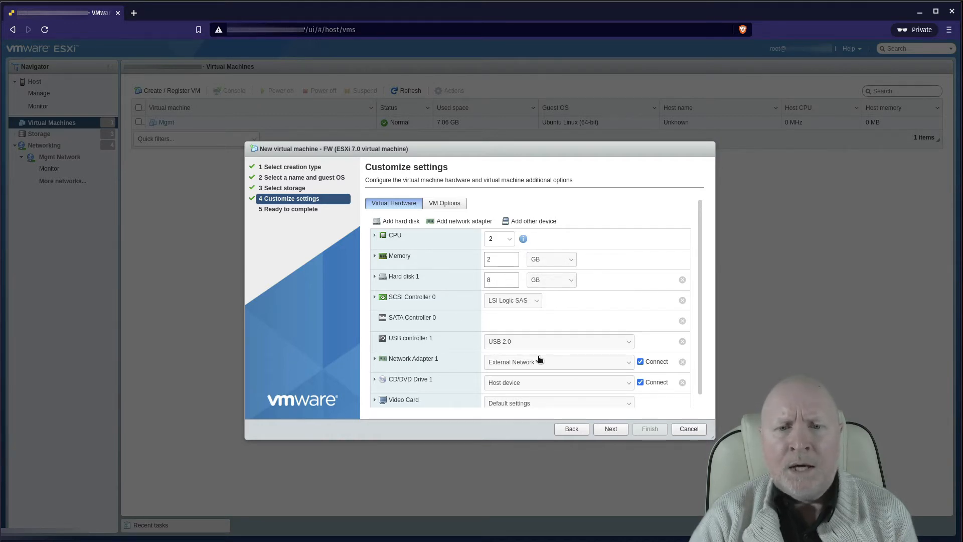
# Step: Switch SCSI Controller 0 from LSI Logic SAS to LSI Logic Parallel
pyautogui.click(513, 300)
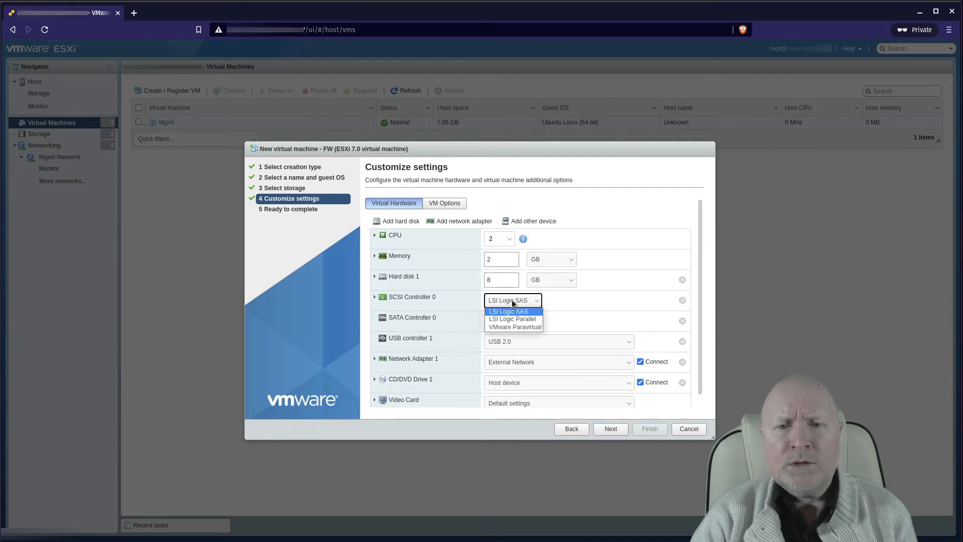
pyautogui.click(511, 321)
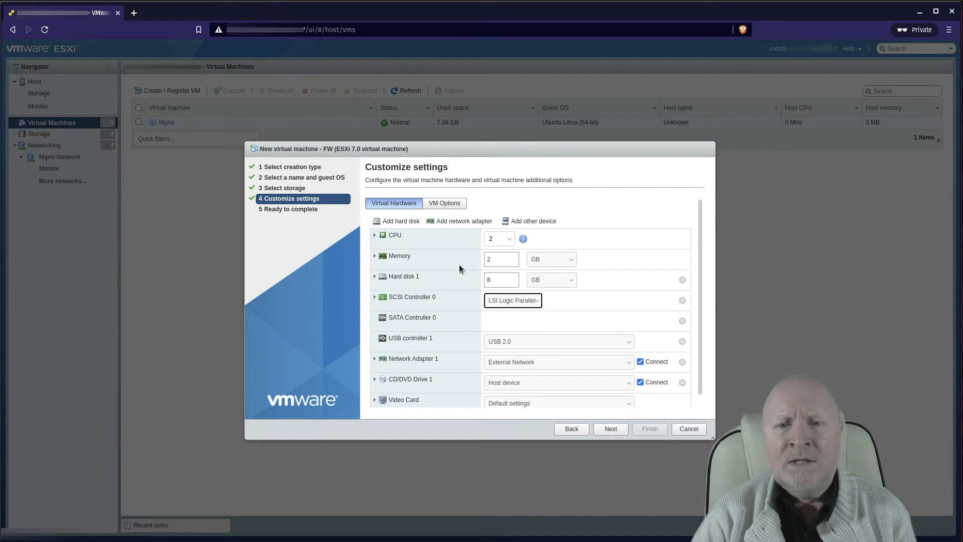
pyautogui.scroll(-1, 648, 249)
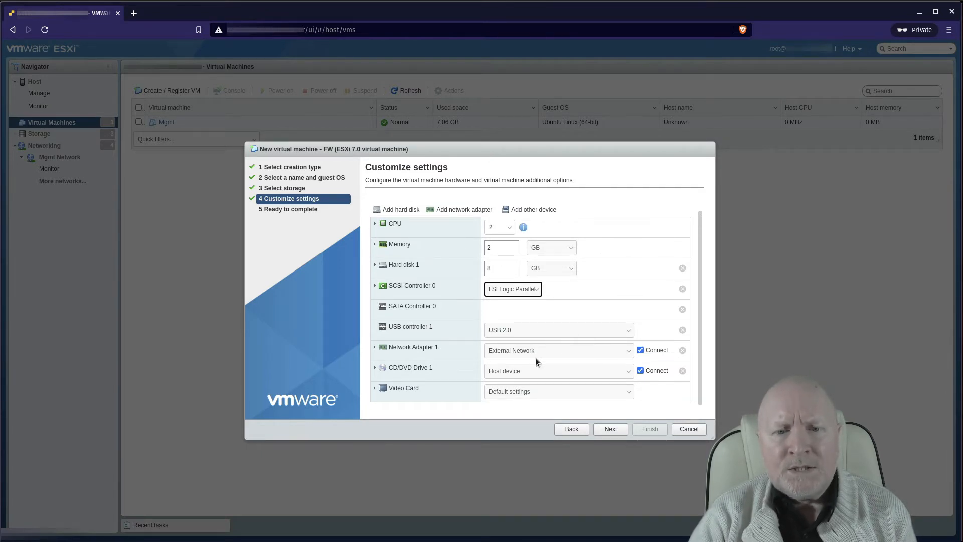
# Step: Add a second network adapter and connect Network Adapter 1 to Mgmt Network
pyautogui.click(437, 211)
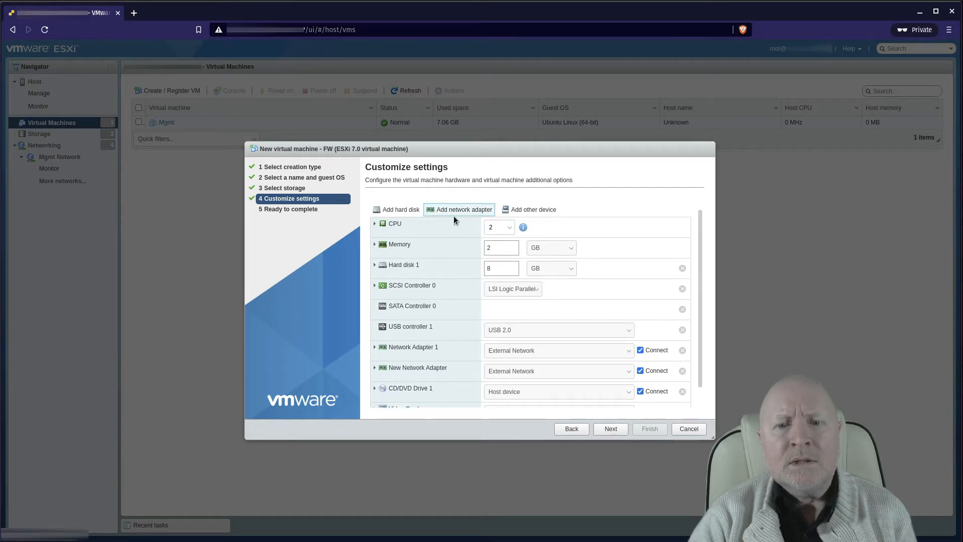
pyautogui.click(526, 351)
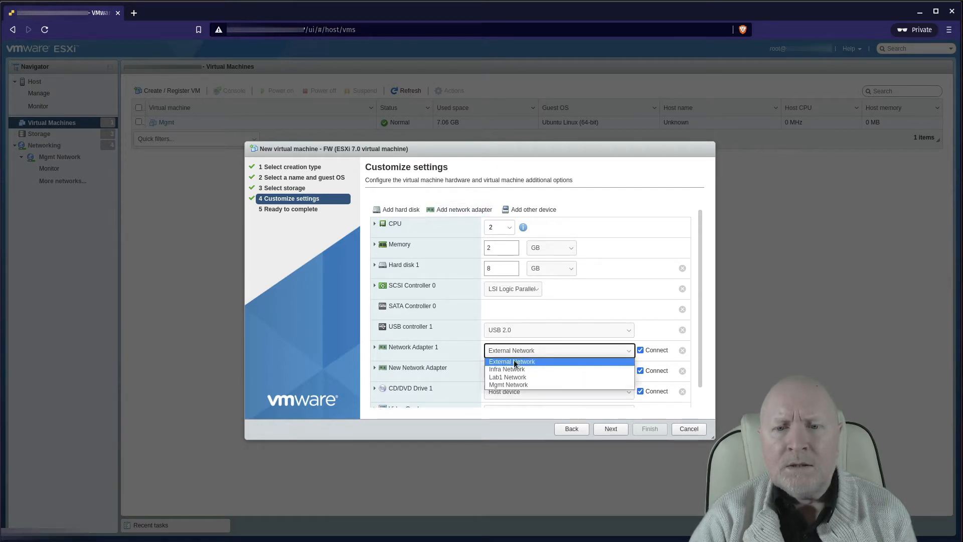
pyautogui.click(499, 385)
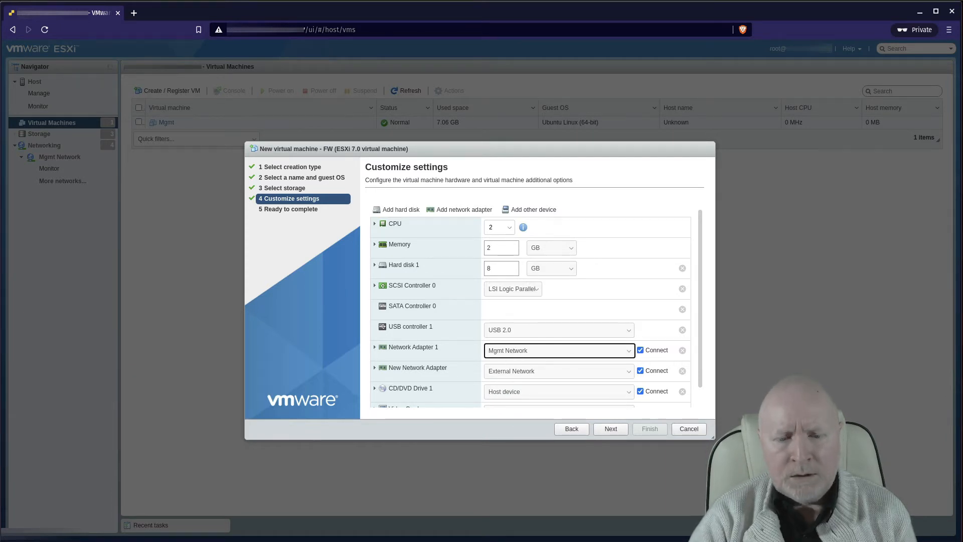
pyautogui.hotkey('alt', 'Tab')
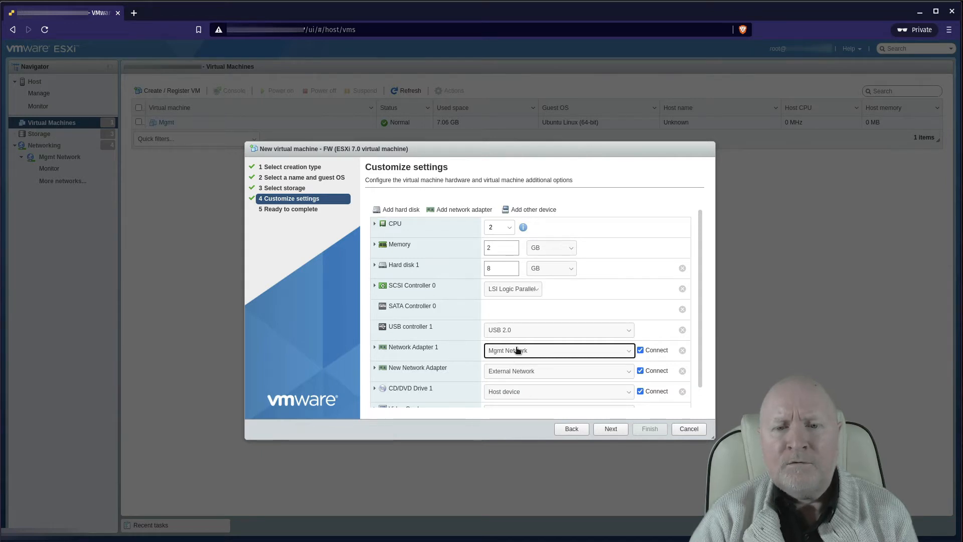
pyautogui.scroll(-1, 513, 375)
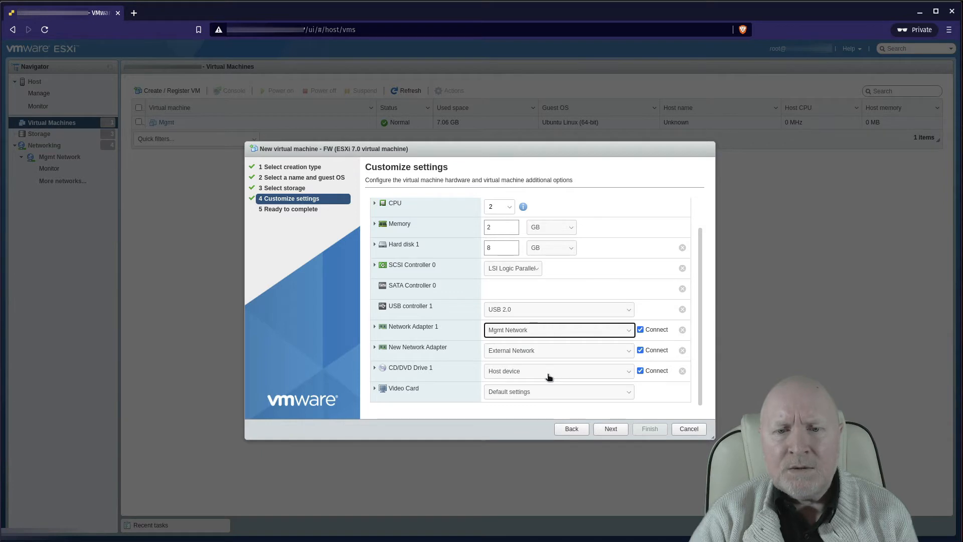
# Step: Load pfSense-CE-2.5.0-RELEASE-amd64.iso from datastore1 > ISOs as CD/DVD Drive 1's datastore ISO file
pyautogui.click(519, 373)
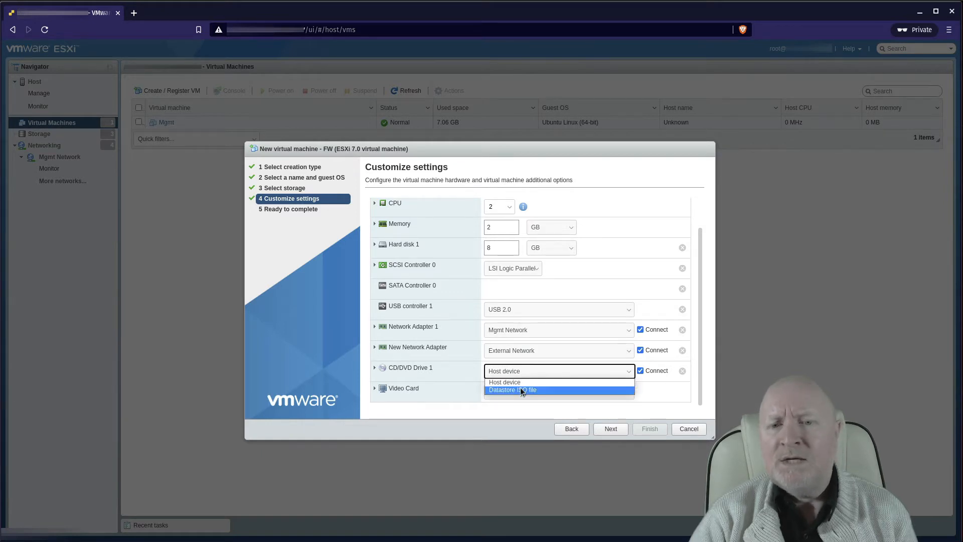
pyautogui.click(520, 389)
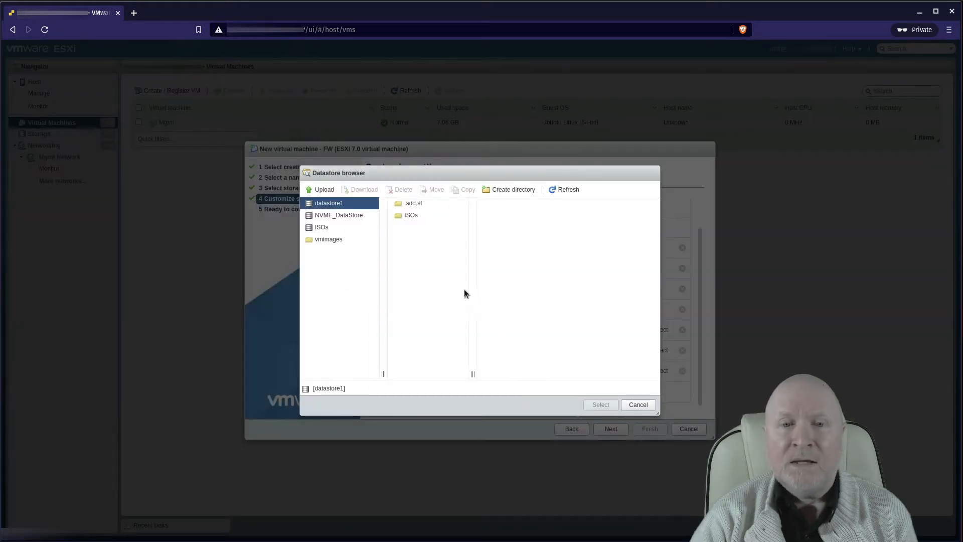
pyautogui.click(417, 216)
pyautogui.click(497, 216)
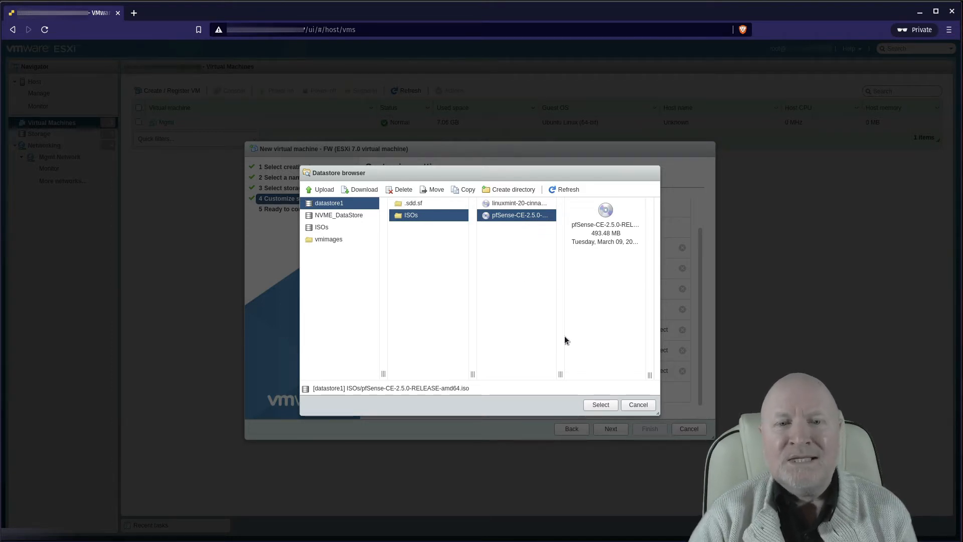
pyautogui.click(603, 406)
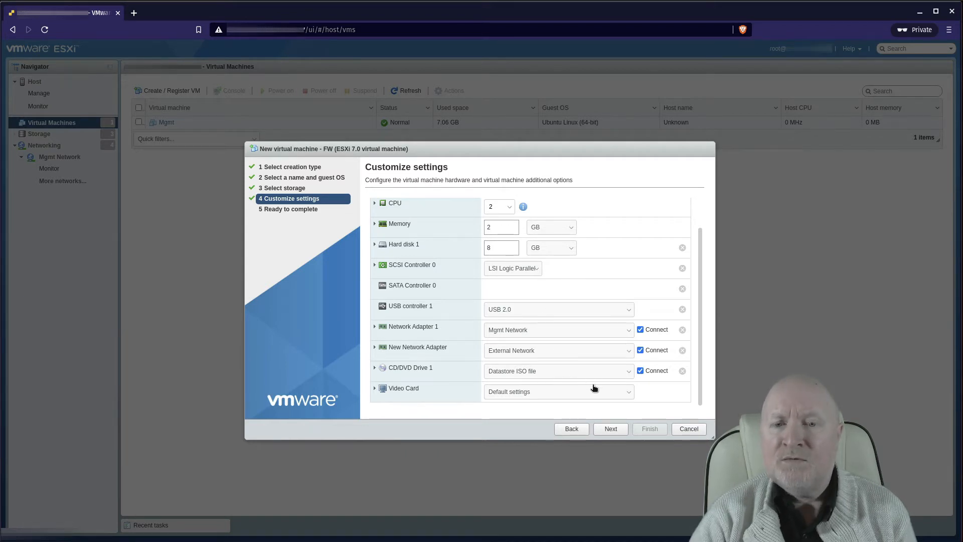
# Step: Finish the wizard to create the FW virtual machine and open its summary
pyautogui.click(626, 430)
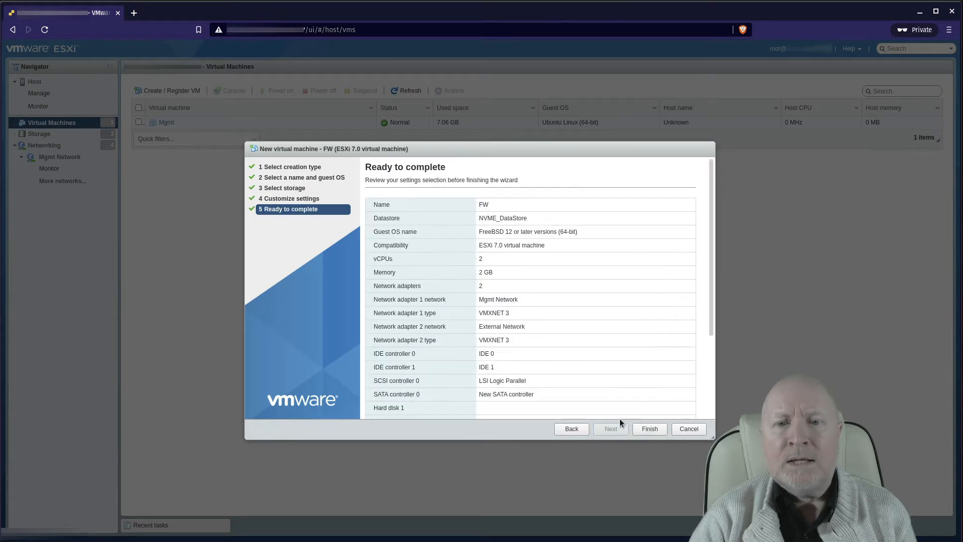
pyautogui.click(651, 429)
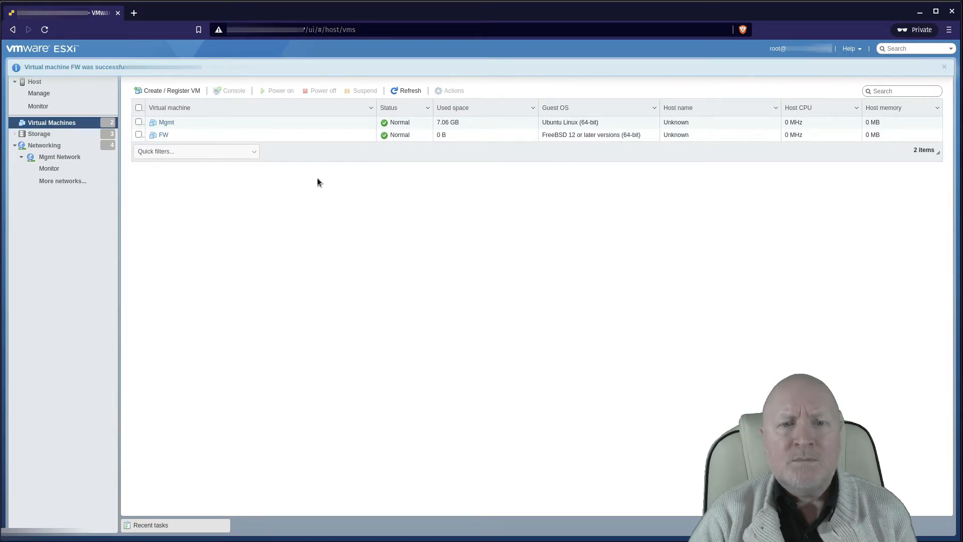
pyautogui.click(163, 135)
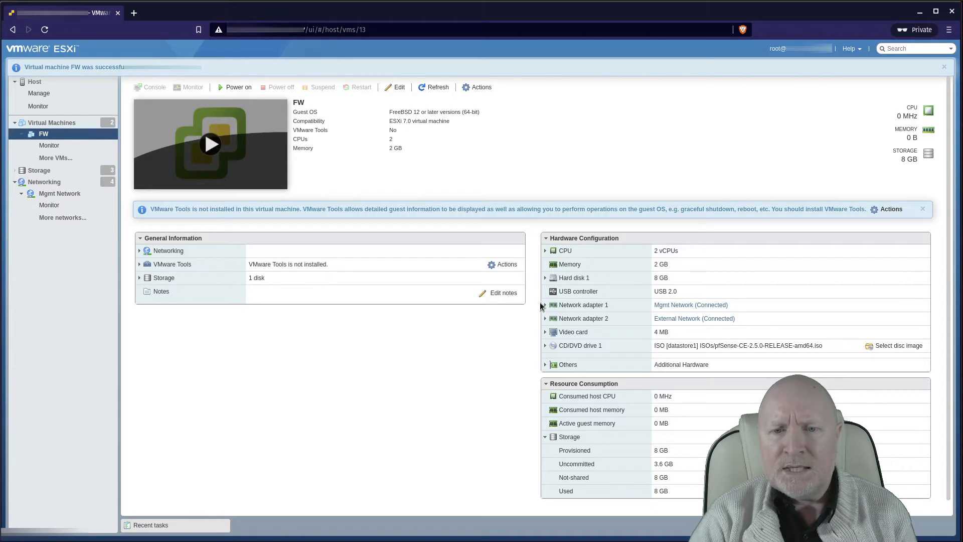
# Step: Expand network adapters 1 and 2, power on FW and open its console
pyautogui.click(545, 304)
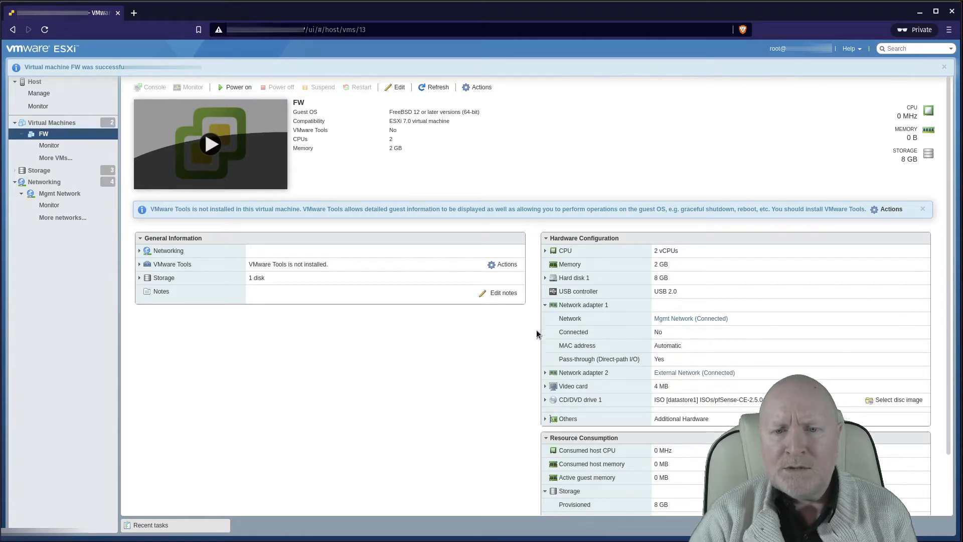
pyautogui.click(545, 372)
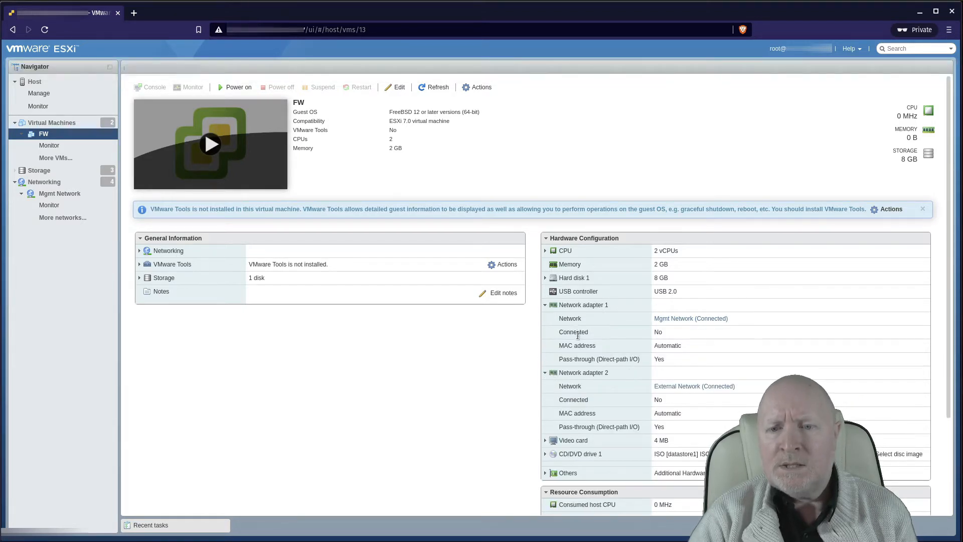
pyautogui.click(222, 156)
pyautogui.click(227, 156)
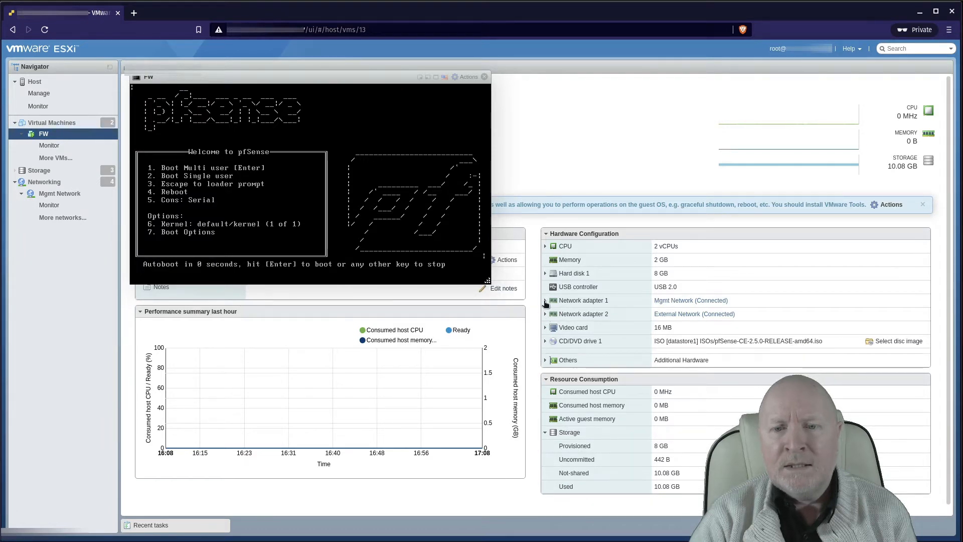
# Step: Expand Network adapter 1 and Network adapter 2 details in FW's Hardware Configuration
pyautogui.click(545, 300)
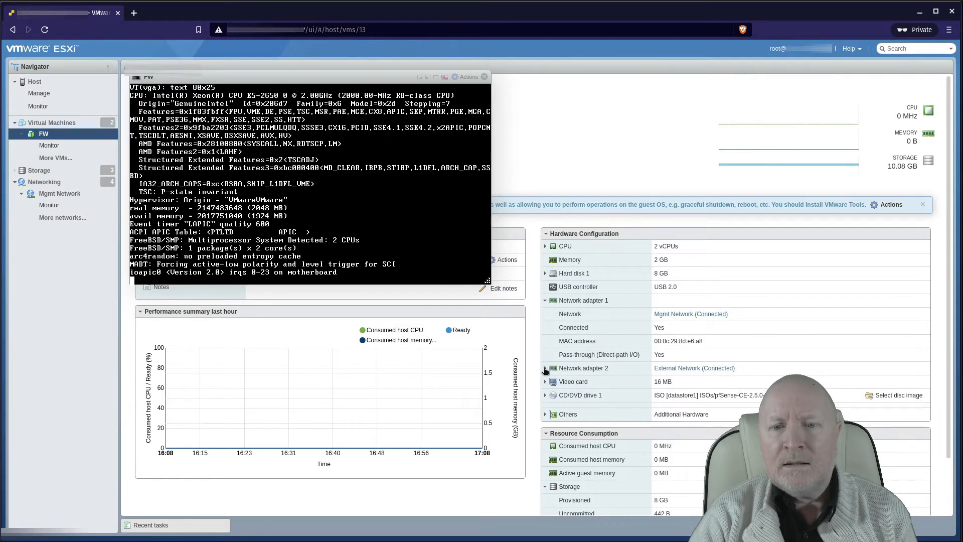
pyautogui.click(545, 368)
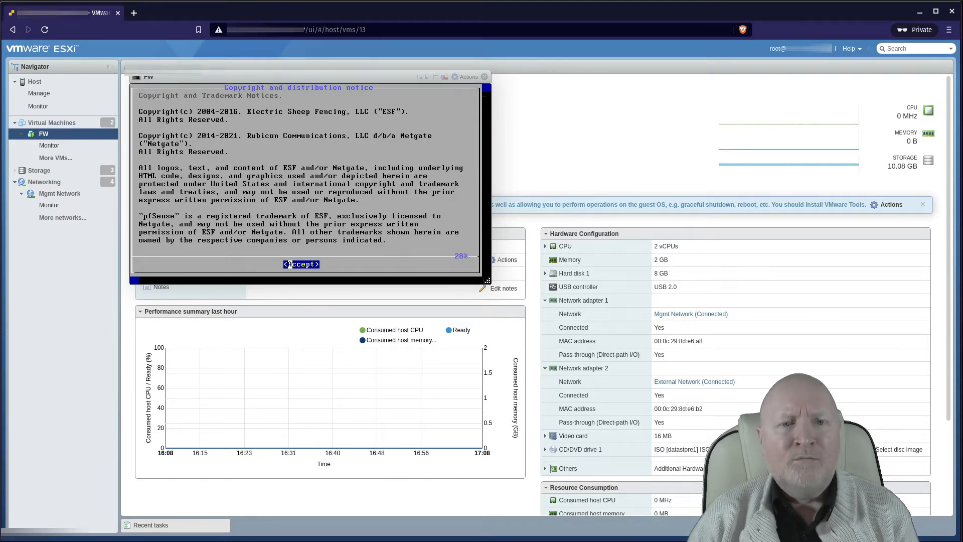
# Step: Accept the pfSense copyright notice, choose Install, and move through the keymap list
pyautogui.press('Return')
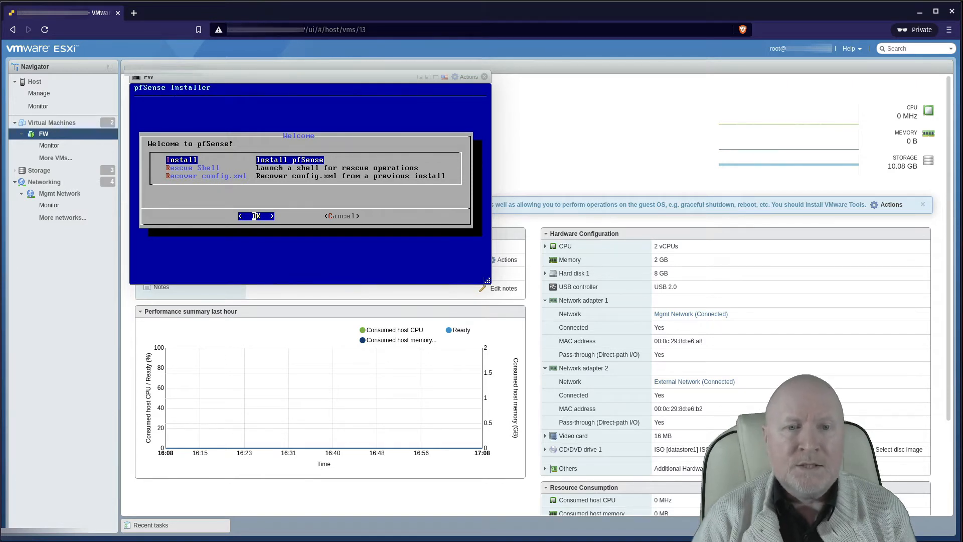
pyautogui.press('Return')
pyautogui.press('Down')
pyautogui.press('Down')
pyautogui.press('Down')
pyautogui.press('Down')
pyautogui.press('Down')
pyautogui.press('Down')
pyautogui.press('Down')
pyautogui.press('Down')
pyautogui.press('Down')
pyautogui.press('Down')
pyautogui.press('Down')
pyautogui.press('Down')
pyautogui.press('Down')
pyautogui.press('Down')
pyautogui.press('Down')
pyautogui.press('Down')
pyautogui.press('Down')
pyautogui.press('Down')
pyautogui.press('Down')
pyautogui.press('Down')
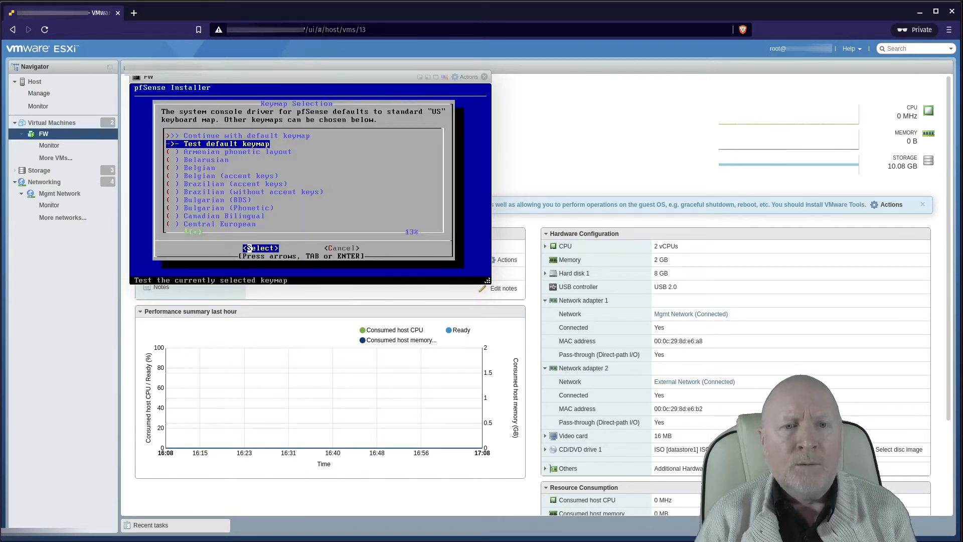
pyautogui.press('Down')
pyautogui.press('Down')
pyautogui.press('Down')
pyautogui.press('Down')
pyautogui.press('Down')
pyautogui.press('Down')
pyautogui.press('Down')
pyautogui.press('Down')
pyautogui.press('Down')
pyautogui.press('Down')
pyautogui.press('Down')
pyautogui.press('Down')
pyautogui.press('Down')
pyautogui.press('Down')
pyautogui.press('Down')
pyautogui.press('Down')
pyautogui.press('Down')
pyautogui.press('Down')
pyautogui.press('Down')
pyautogui.press('Down')
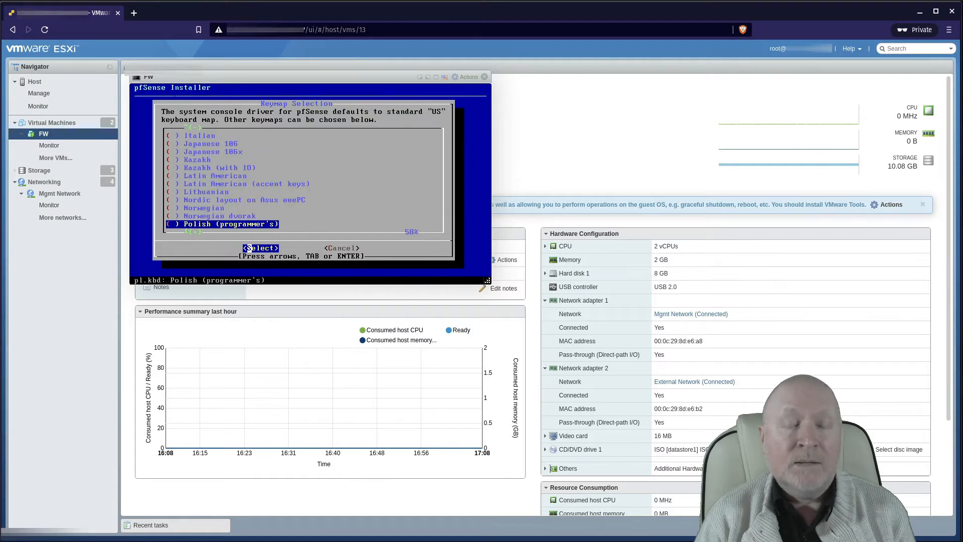
# Step: Select the United Kingdom keymap and continue with uk.kbd
pyautogui.press('Up')
pyautogui.press('Up')
pyautogui.press('Up')
pyautogui.press('Up')
pyautogui.press('Up')
pyautogui.press('Up')
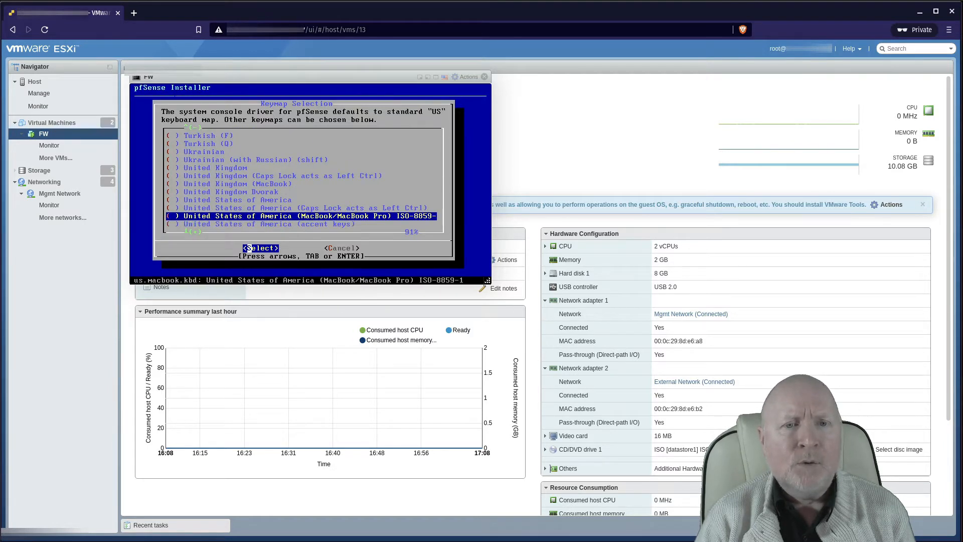
pyautogui.press('Up')
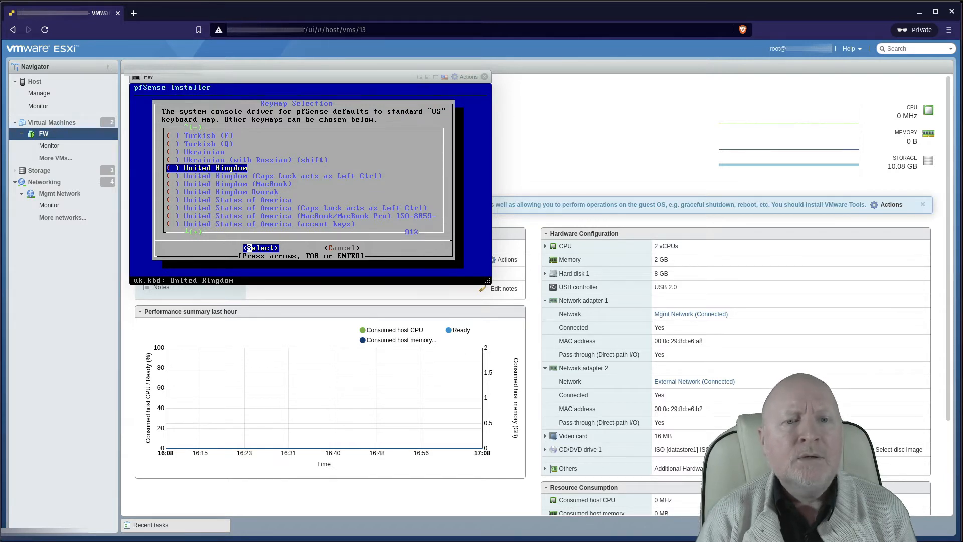
pyautogui.press('Return')
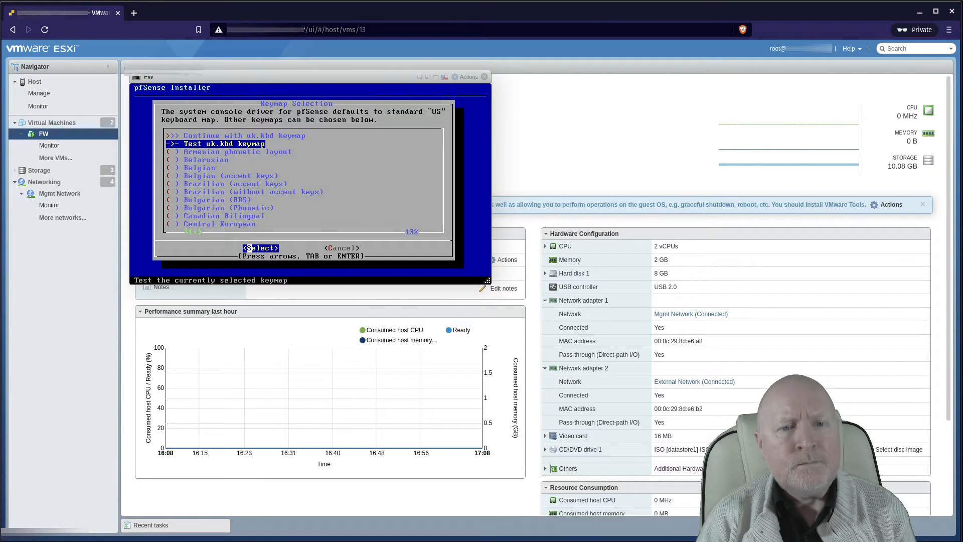
pyautogui.press('Up')
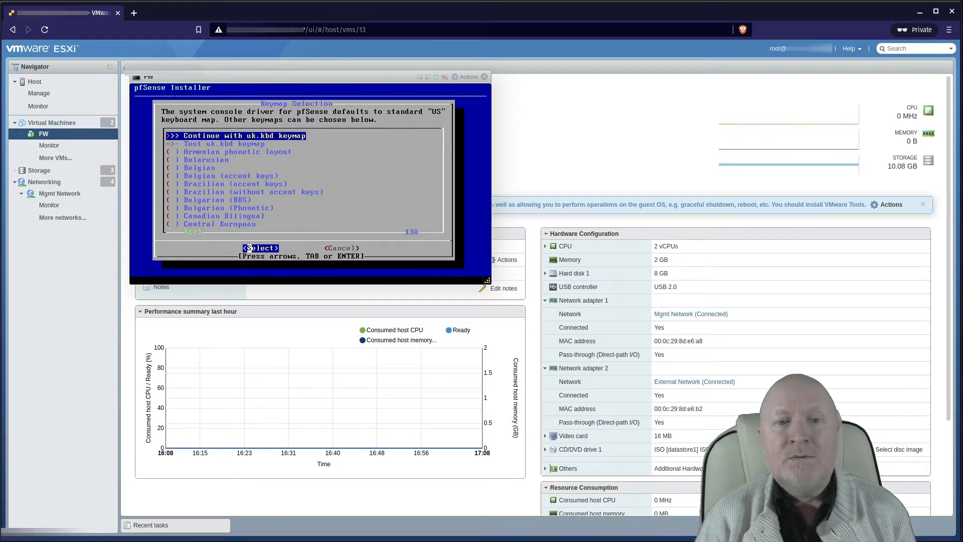
pyautogui.press('Return')
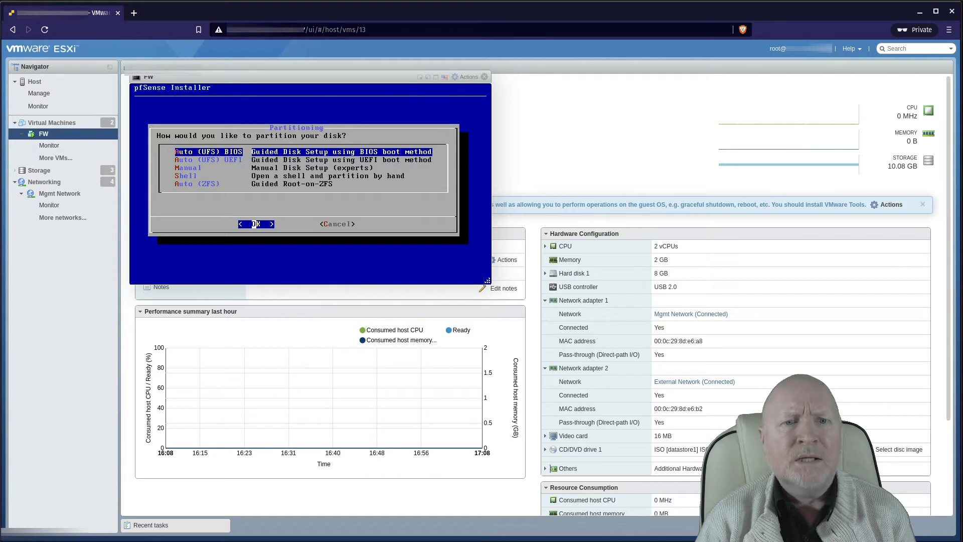
# Step: Accept guided Auto (UFS) BIOS partitioning and let pfSense install to disk
pyautogui.press('Return')
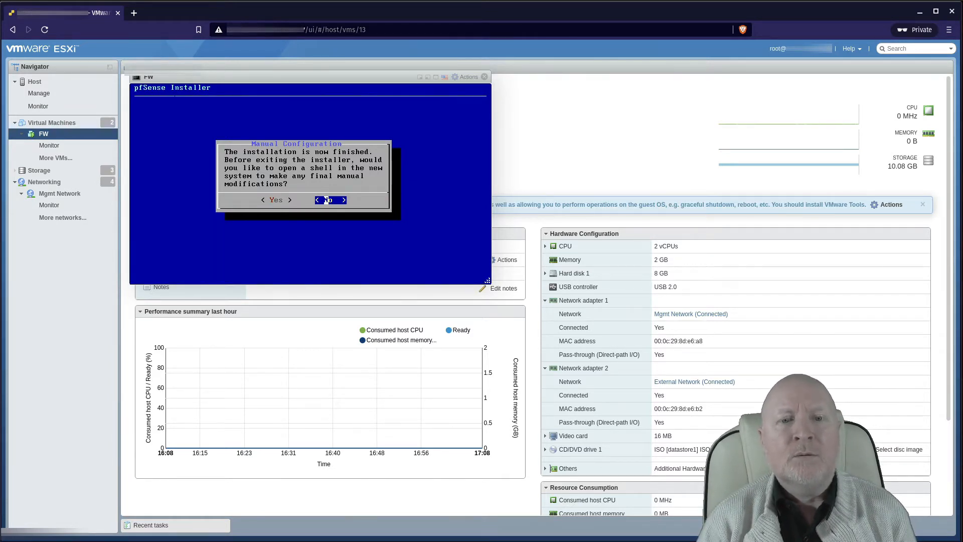
# Step: Decline the post-install shell and reboot FW into the installed pfSense
pyautogui.press('Return')
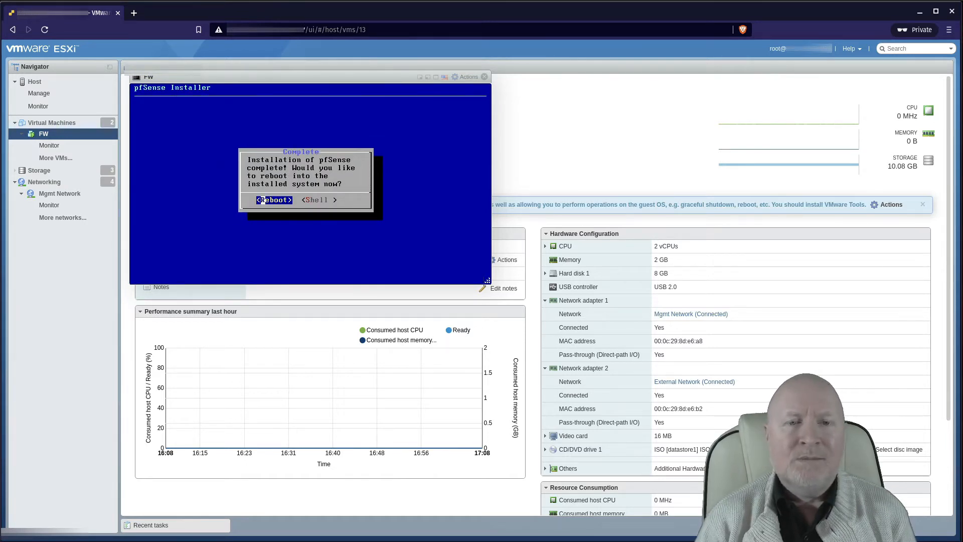
pyautogui.press('Return')
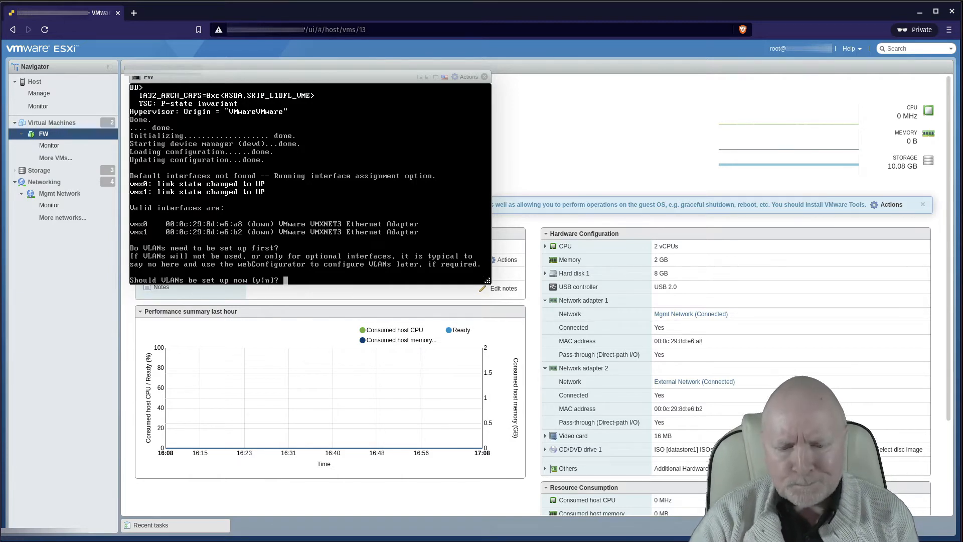
# Step: Switch to draw.io showing Lab_Network.drawio's Logical page
pyautogui.hotkey('alt', 'Tab')
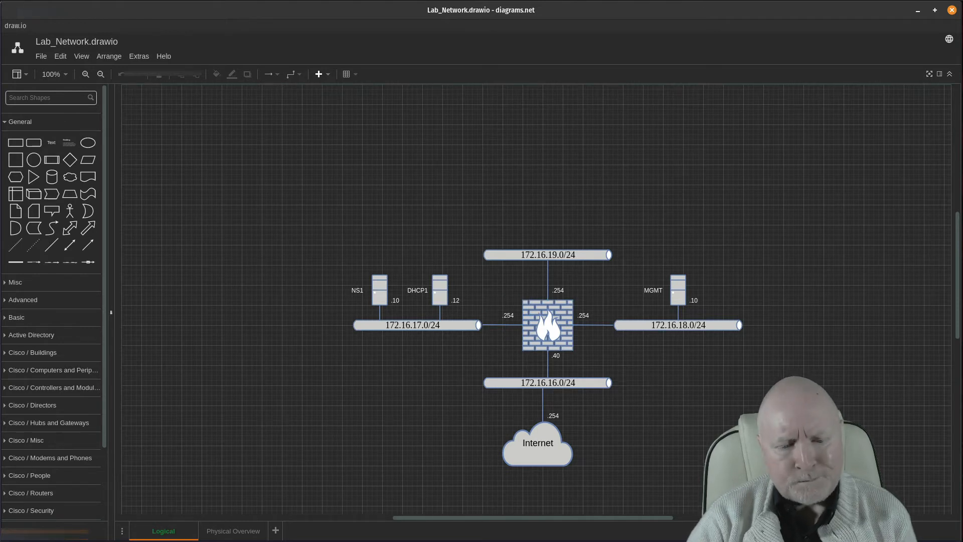
# Step: Back in the FW console, answer n to setting up VLANs
pyautogui.hotkey('alt', 'Tab')
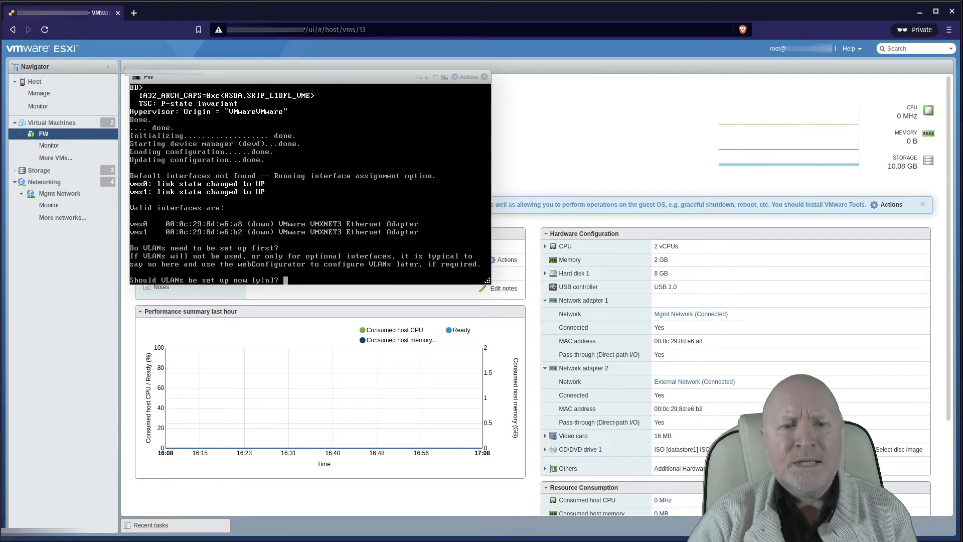
pyautogui.write('n')
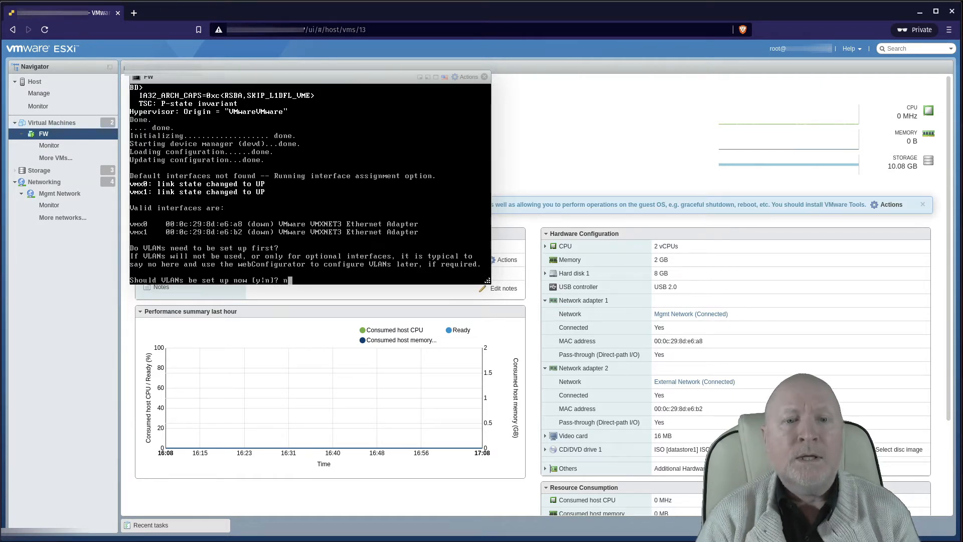
pyautogui.press('Return')
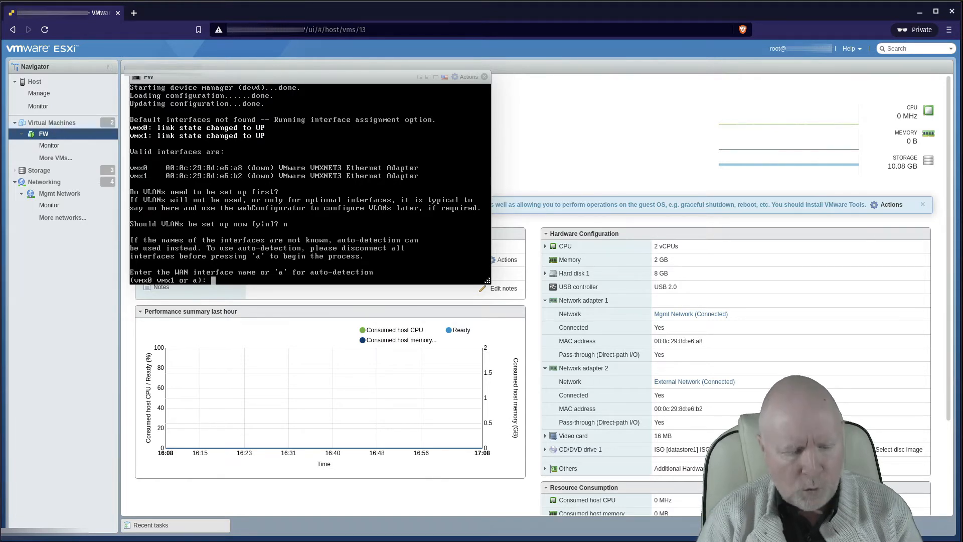
# Step: Assign vmx1 as WAN and vmx0 as LAN, and confirm with y
pyautogui.write('vmx1')
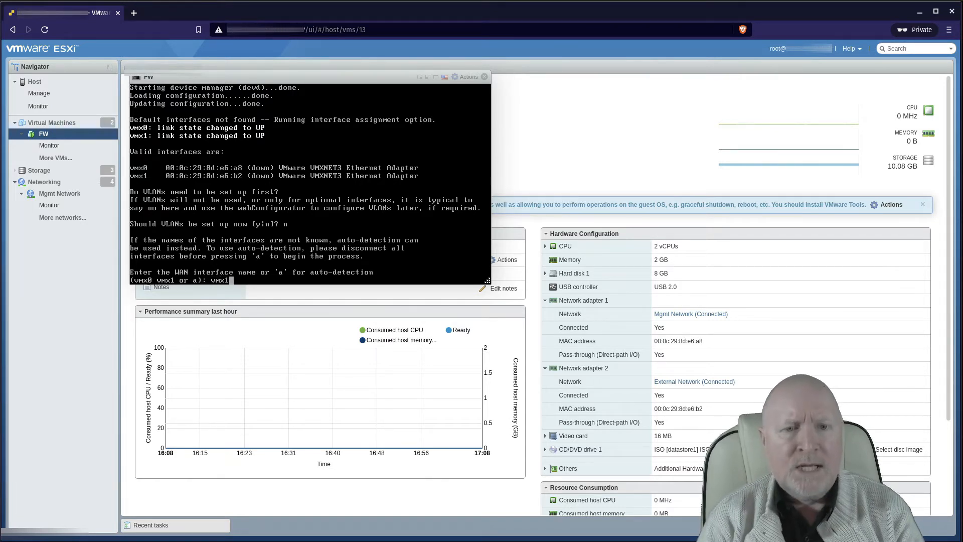
pyautogui.press('Return')
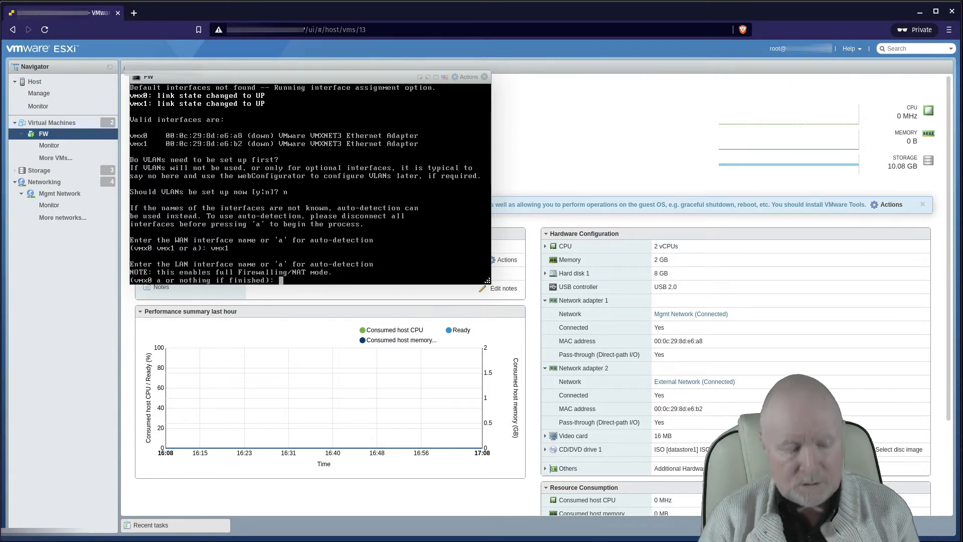
pyautogui.write('vmx0')
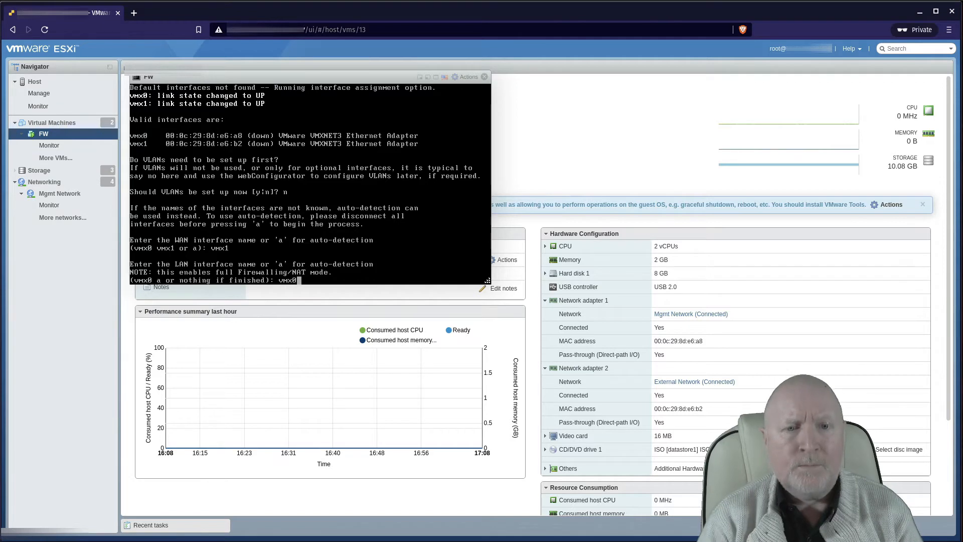
pyautogui.press('Return')
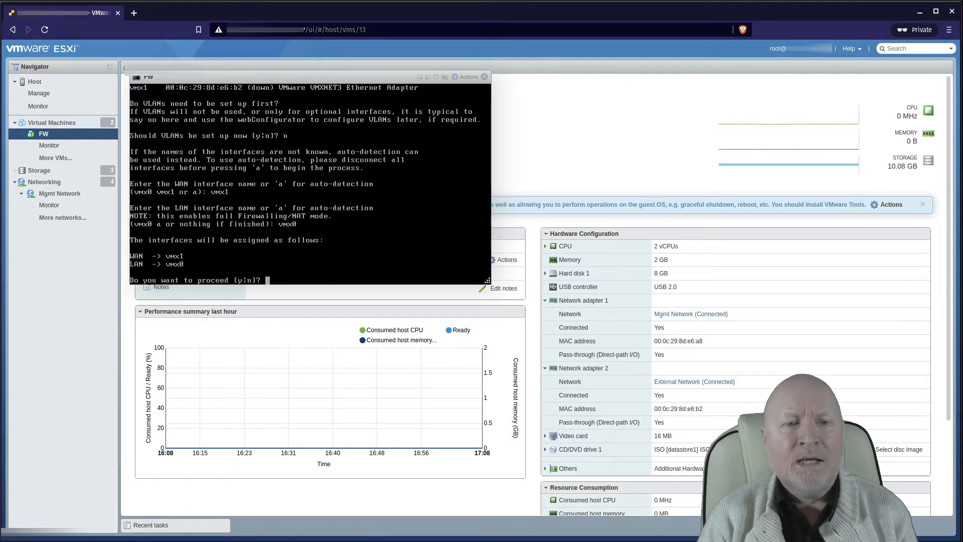
pyautogui.write('y')
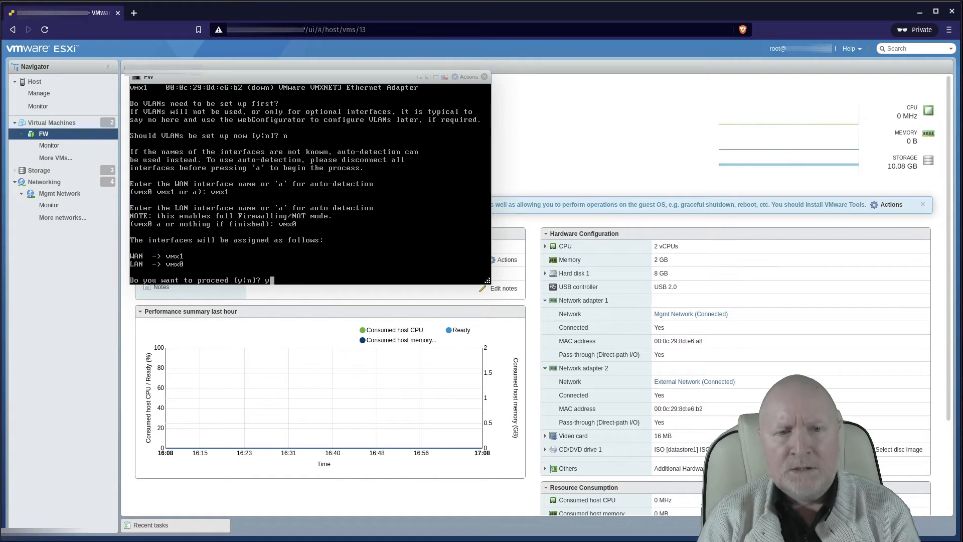
pyautogui.press('Return')
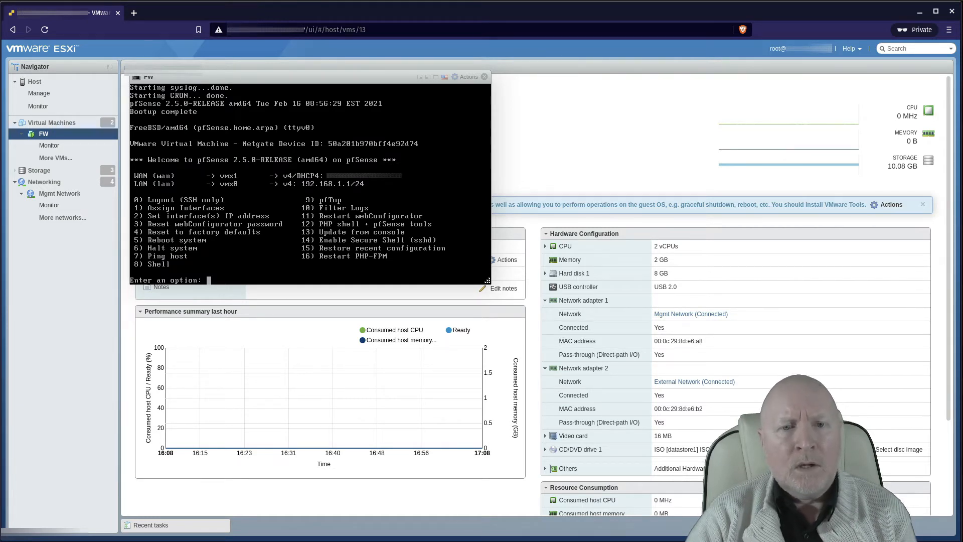
# Step: Glance at the Lab_Network diagram, then return to pfSense's console menu
pyautogui.hotkey('alt', 'Tab')
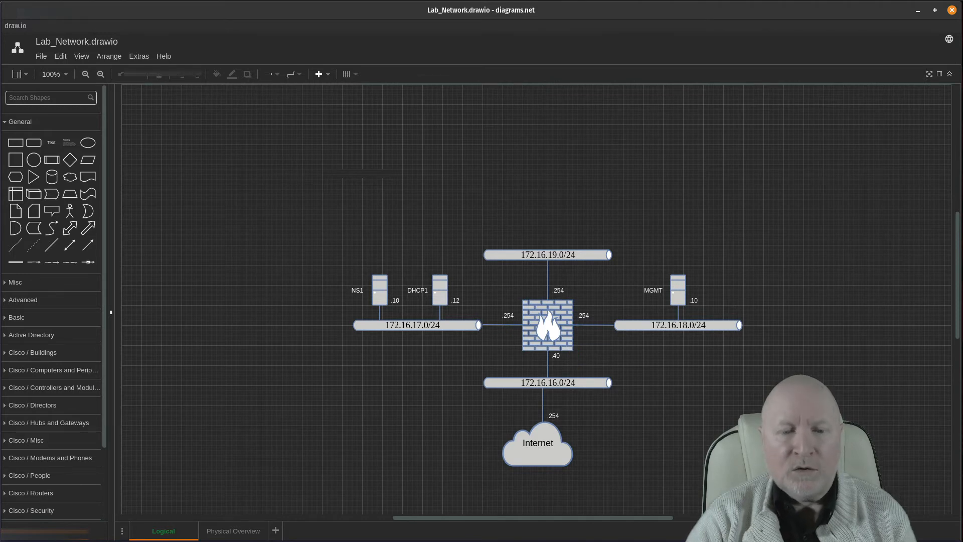
pyautogui.hotkey('alt', 'Tab')
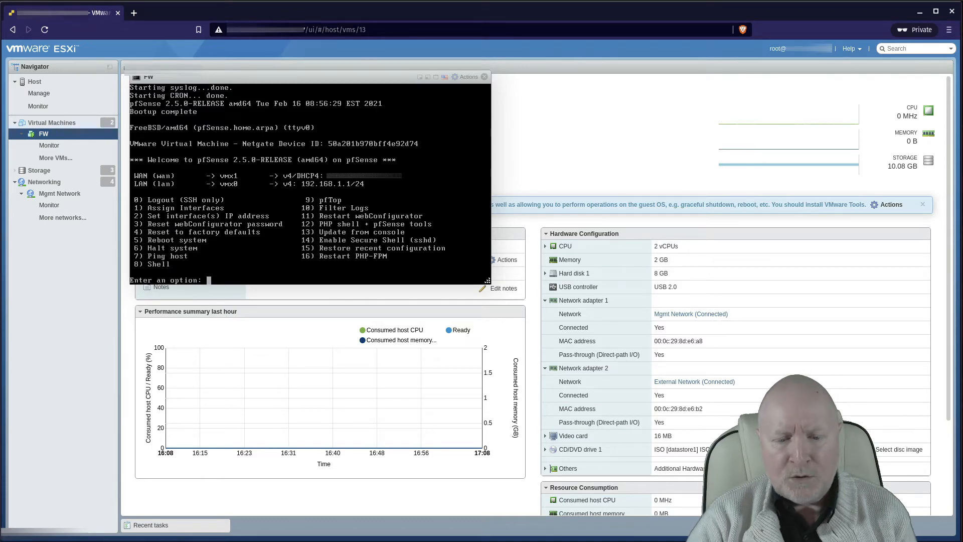
# Step: Check the diagram, then choose option 2 to set an IP on the LAN interface
pyautogui.hotkey('alt', 'Tab')
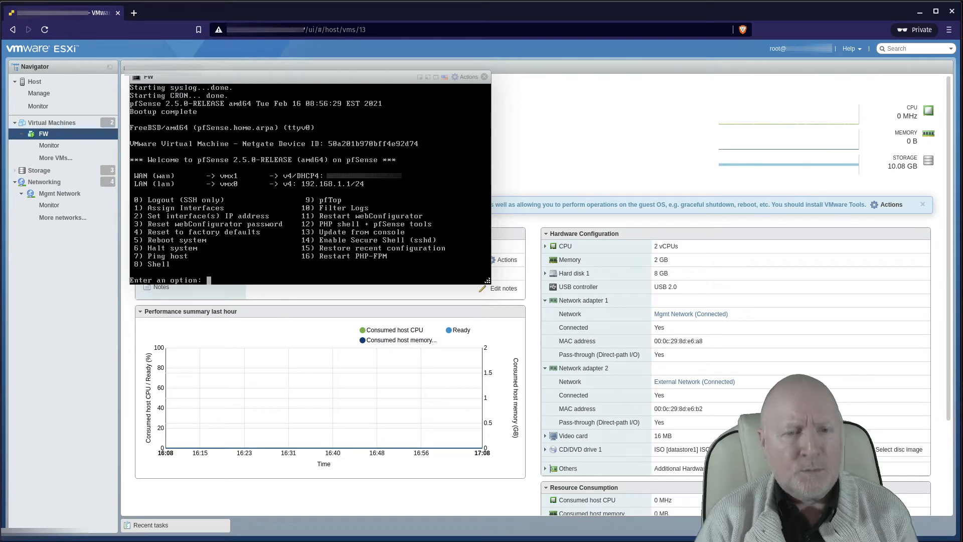
pyautogui.write('2')
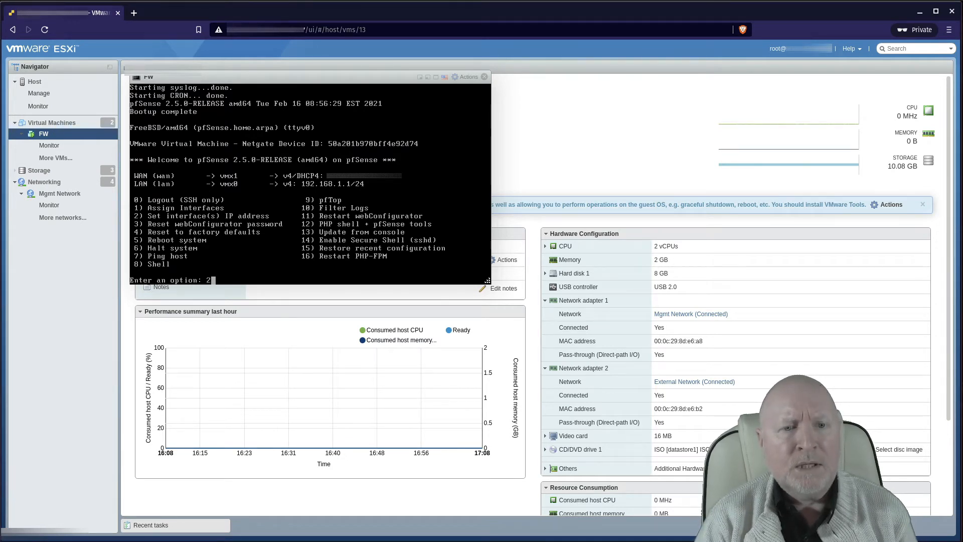
pyautogui.press('Return')
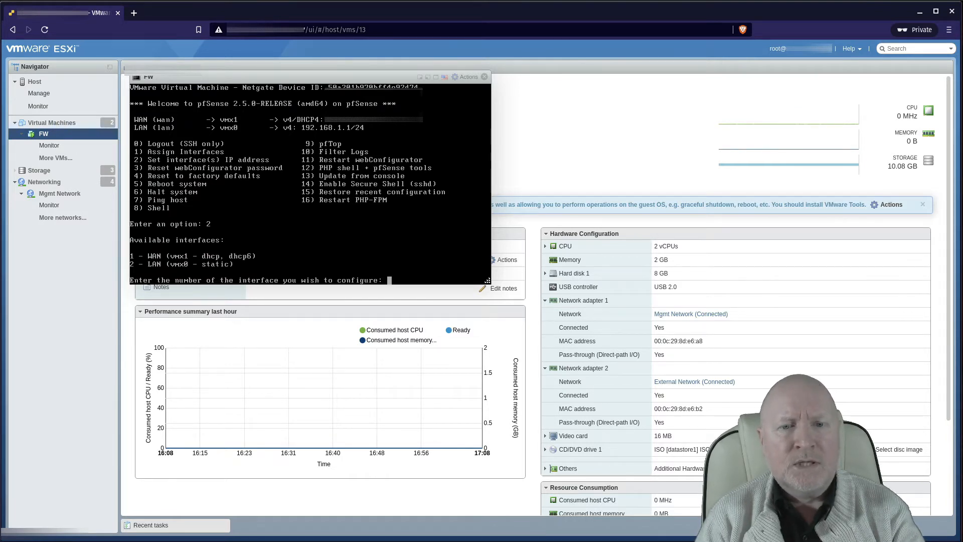
pyautogui.write('2')
pyautogui.press('Return')
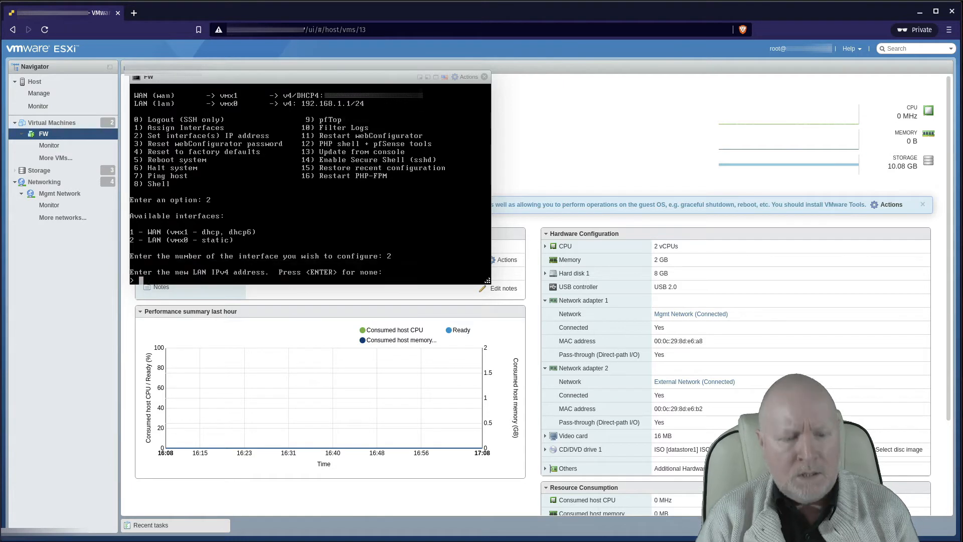
# Step: Enter 172.16.18.254 as the LAN IPv4 address, verifying against the diagram
pyautogui.write('172')
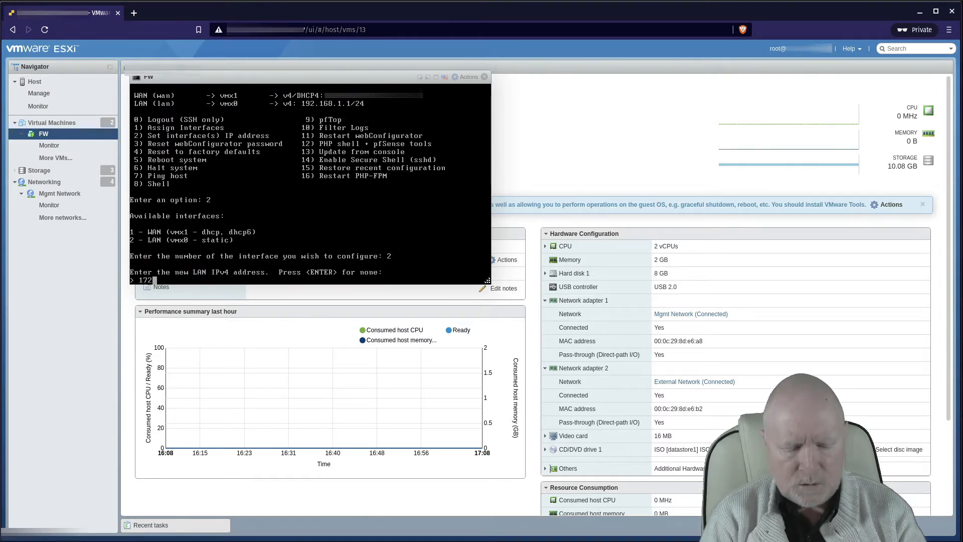
pyautogui.write('.168')
pyautogui.press('BackSpace')
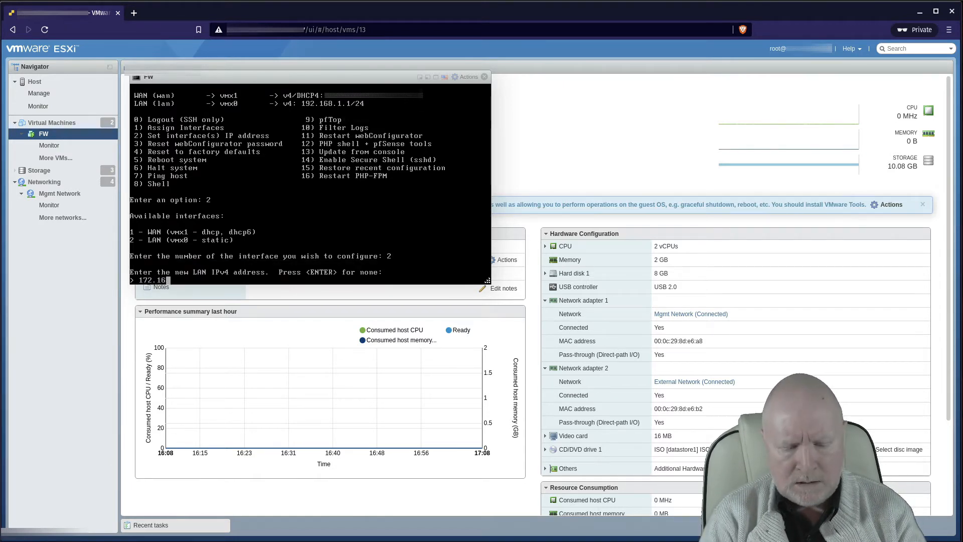
pyautogui.write('.18.254')
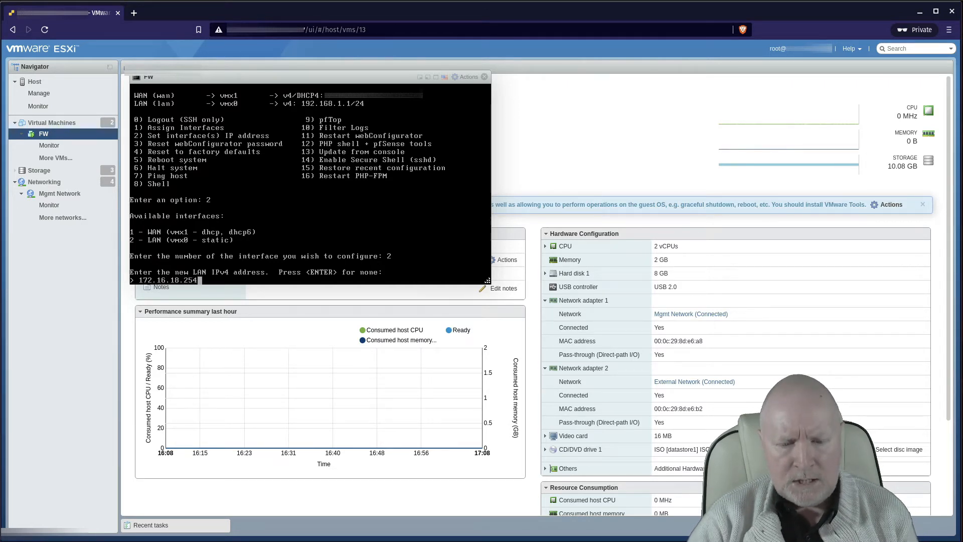
pyautogui.hotkey('alt', 'Tab')
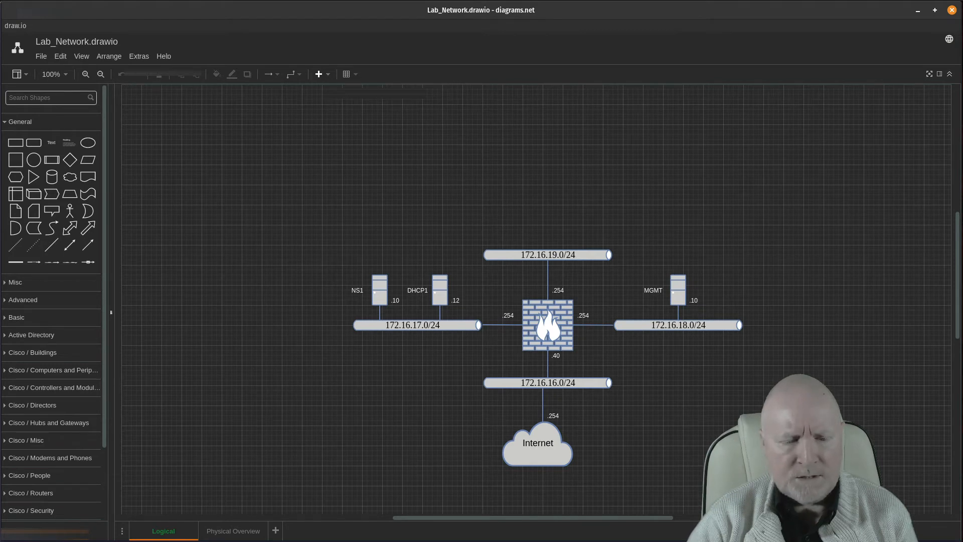
pyautogui.hotkey('alt', 'Tab')
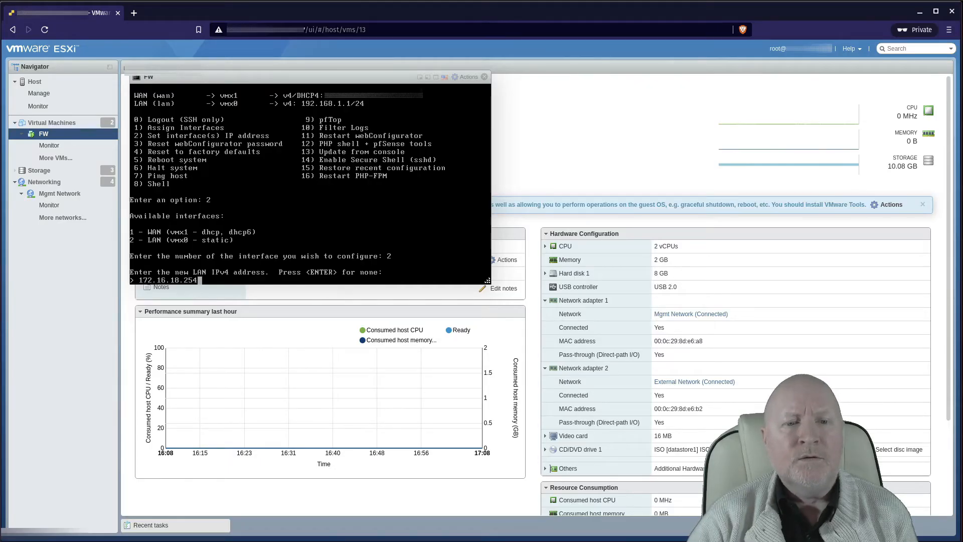
pyautogui.press('Return')
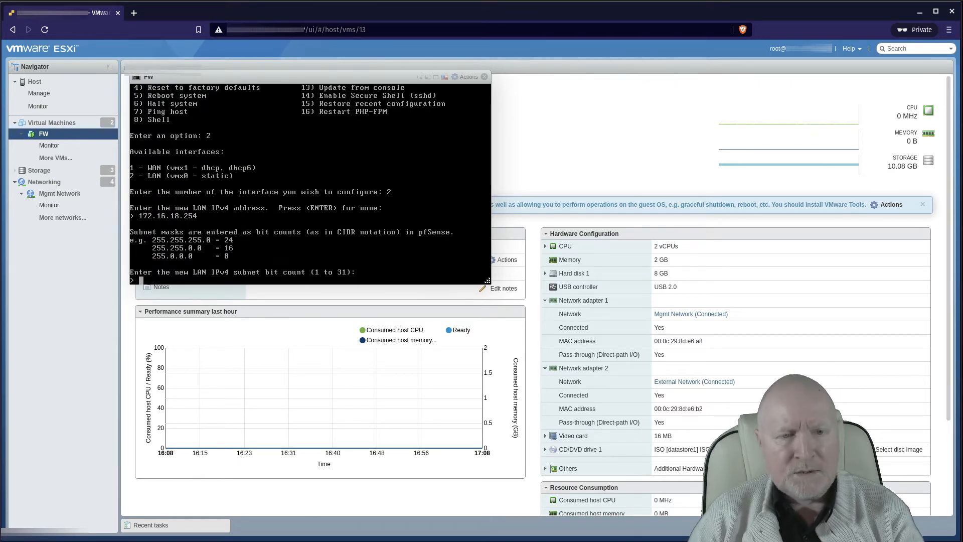
# Step: Accept the 24-bit LAN mask, leave gateway and IPv6 blank, and answer n to the LAN DHCP server
pyautogui.write('24')
pyautogui.press('Return')
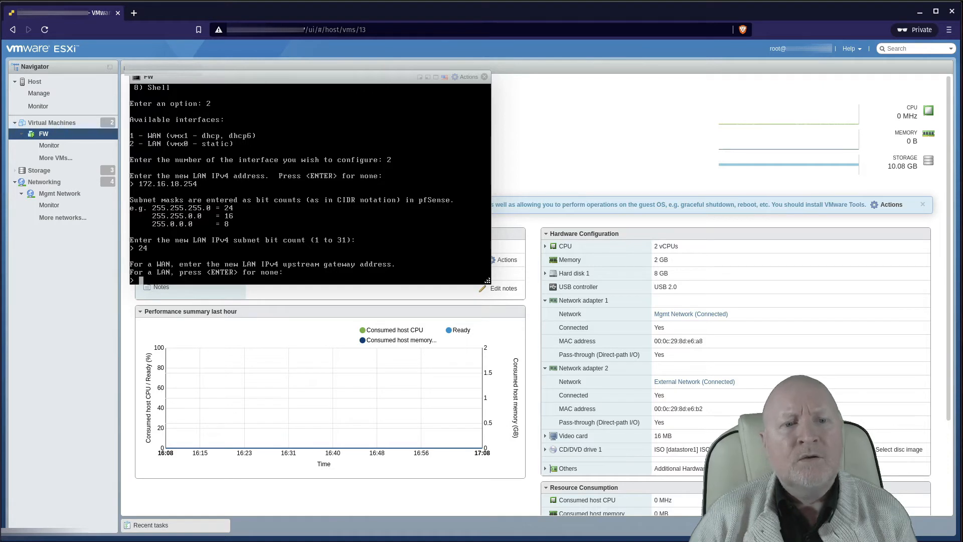
pyautogui.press('Return')
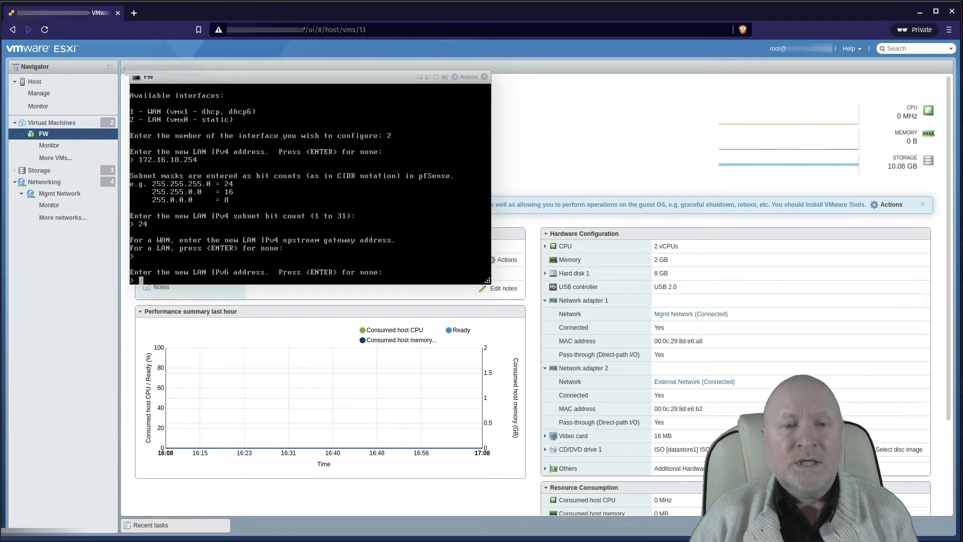
pyautogui.press('Return')
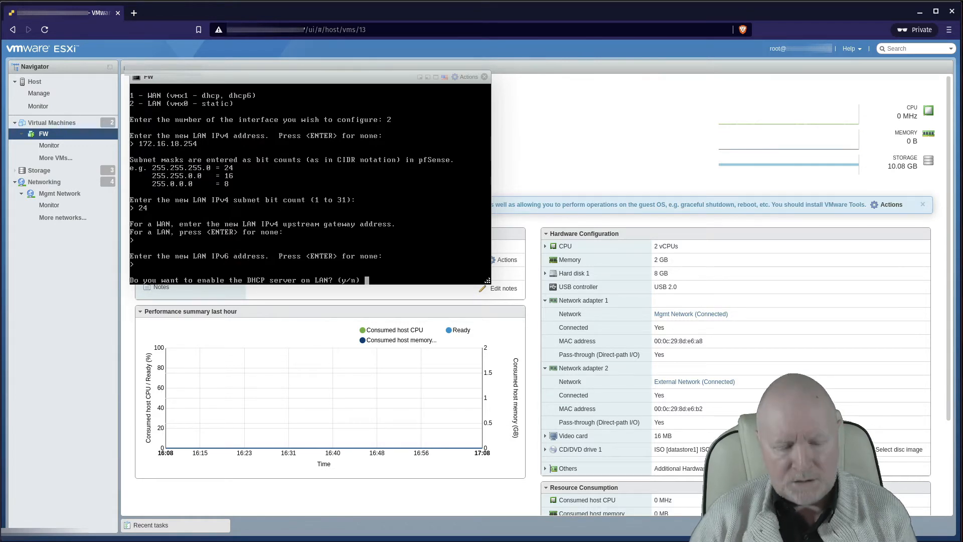
pyautogui.write('n')
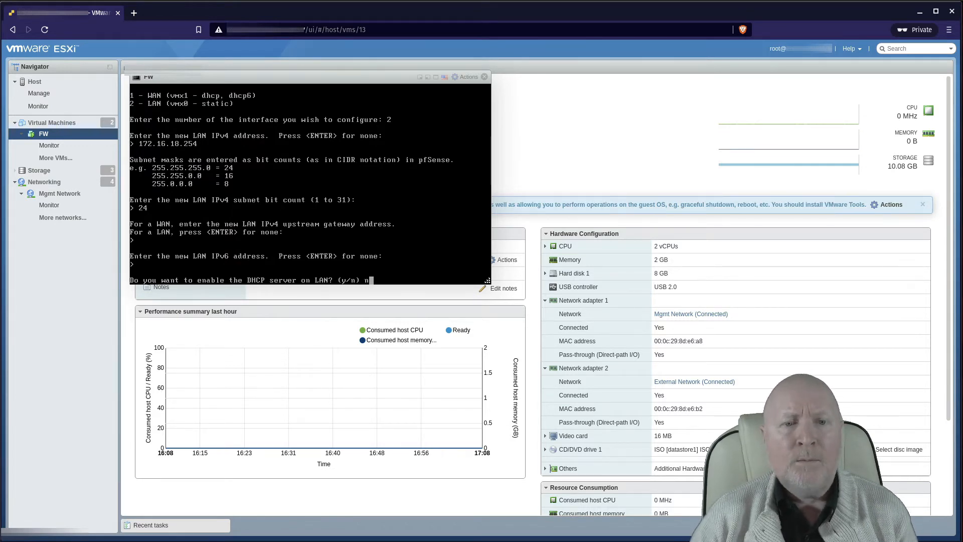
pyautogui.press('Return')
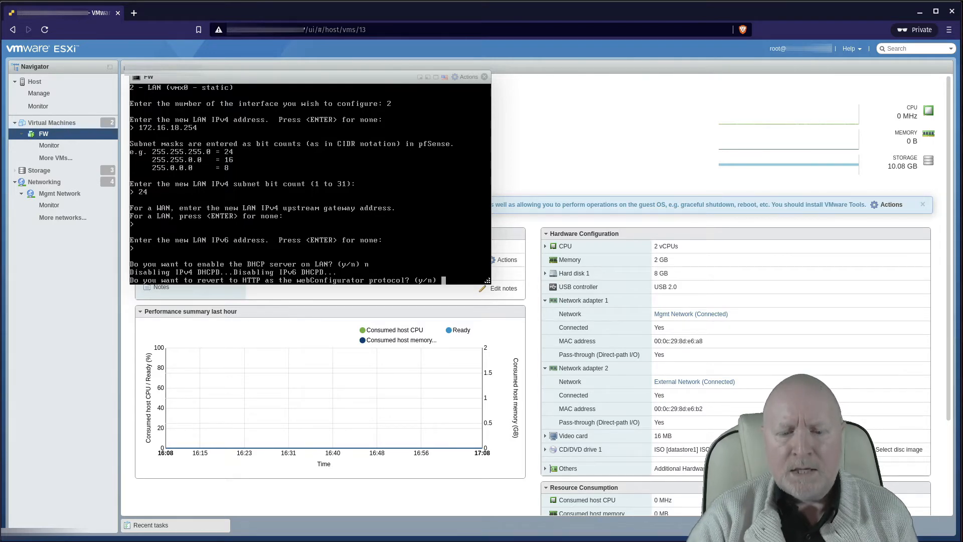
# Step: Check the lab network diagram, then answer n to keep HTTPS and apply LAN 172.16.18.254/24
pyautogui.hotkey('alt', 'Tab')
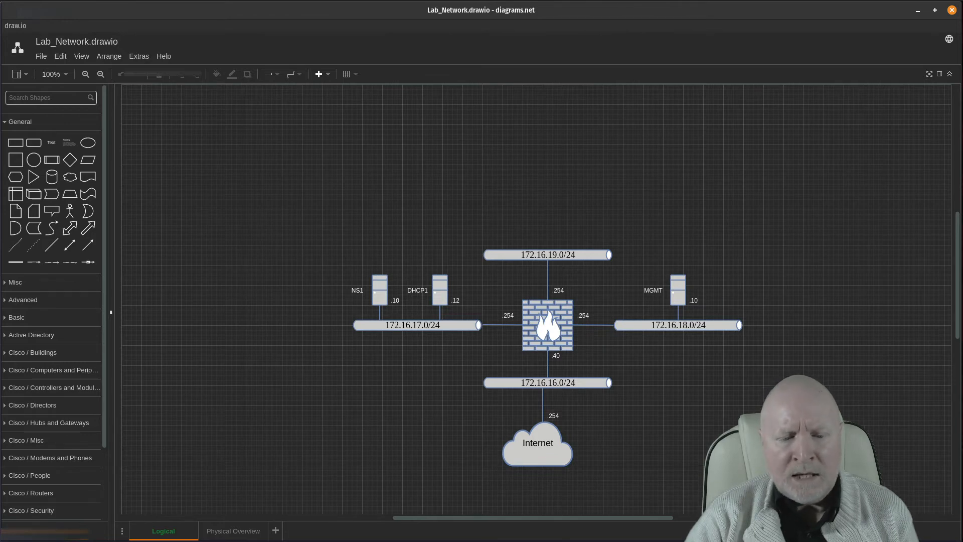
pyautogui.hotkey('alt', 'Tab')
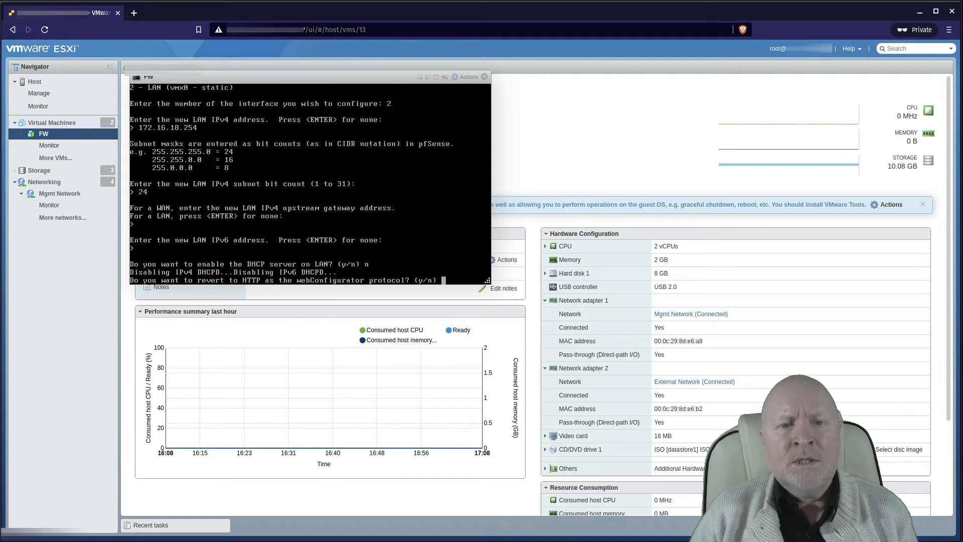
pyautogui.write('n')
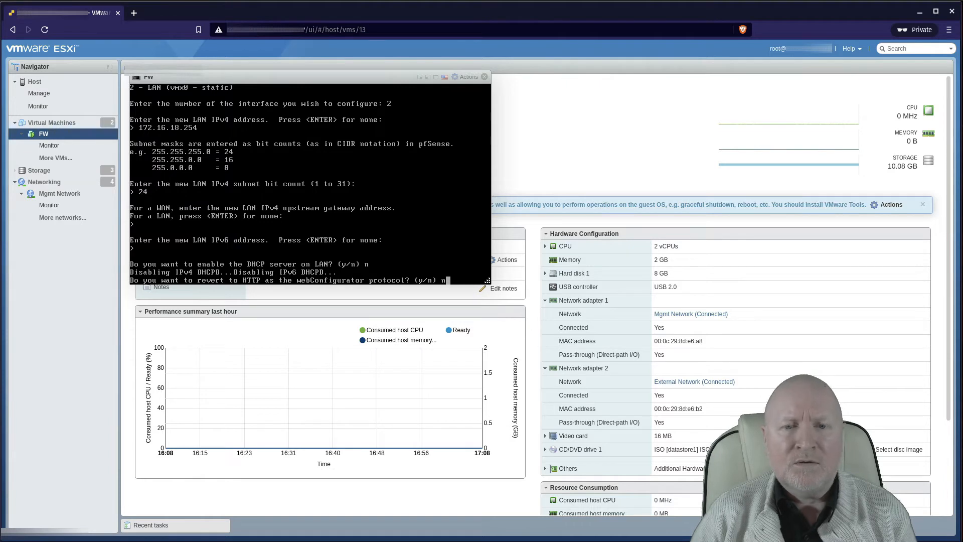
pyautogui.press('Return')
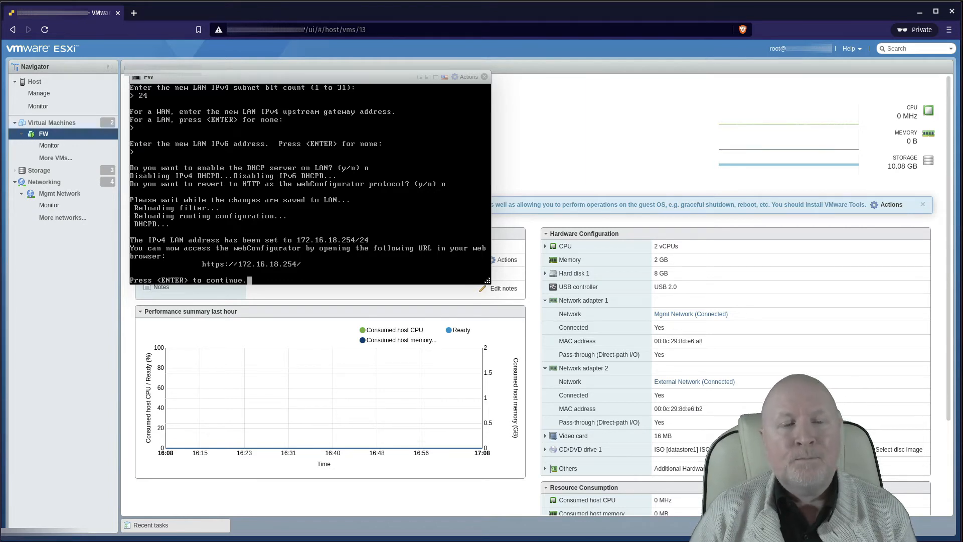
# Step: Return from the LAN configuration to the pfSense console's main menu
pyautogui.press('Return')
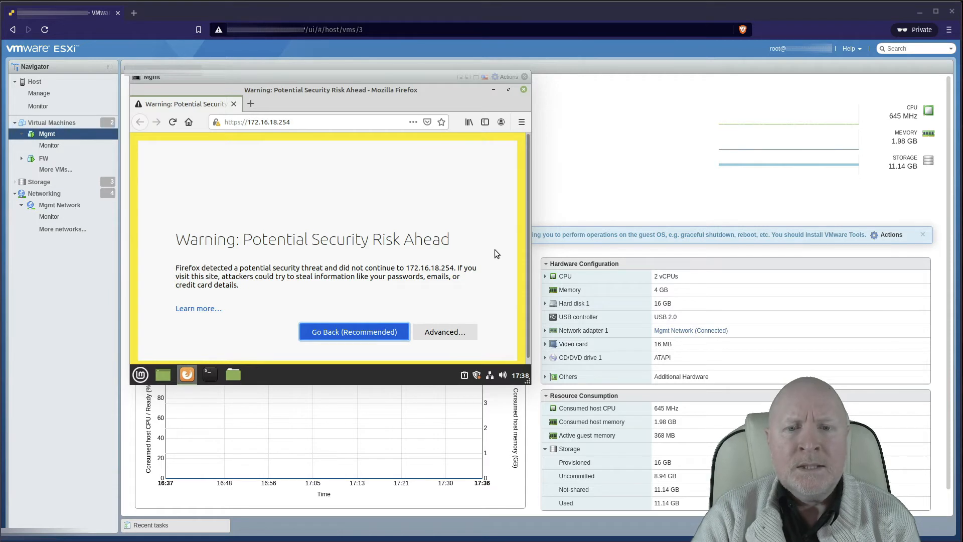
# Step: Accept the self-signed certificate risk and enter the admin username on the pfSense login page
pyautogui.scroll(-1, 474, 250)
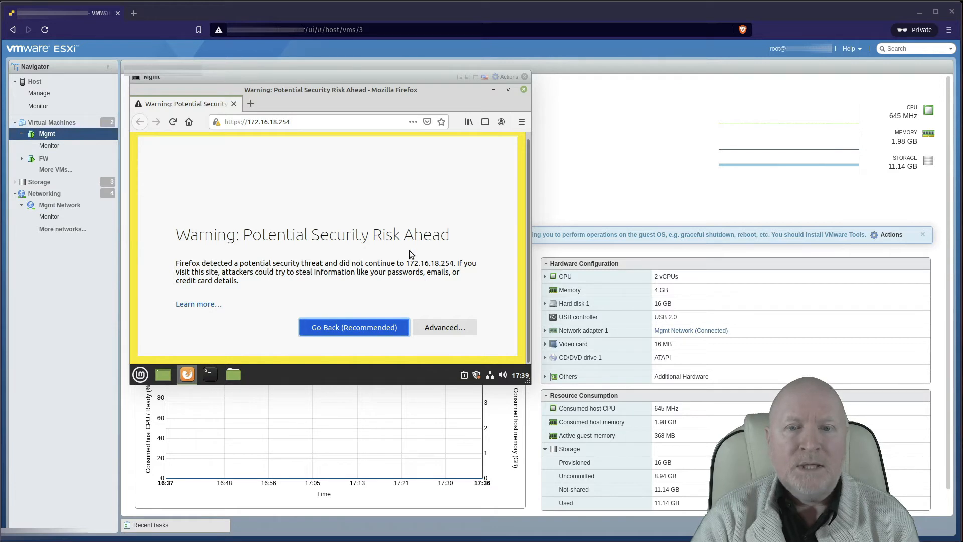
pyautogui.click(444, 324)
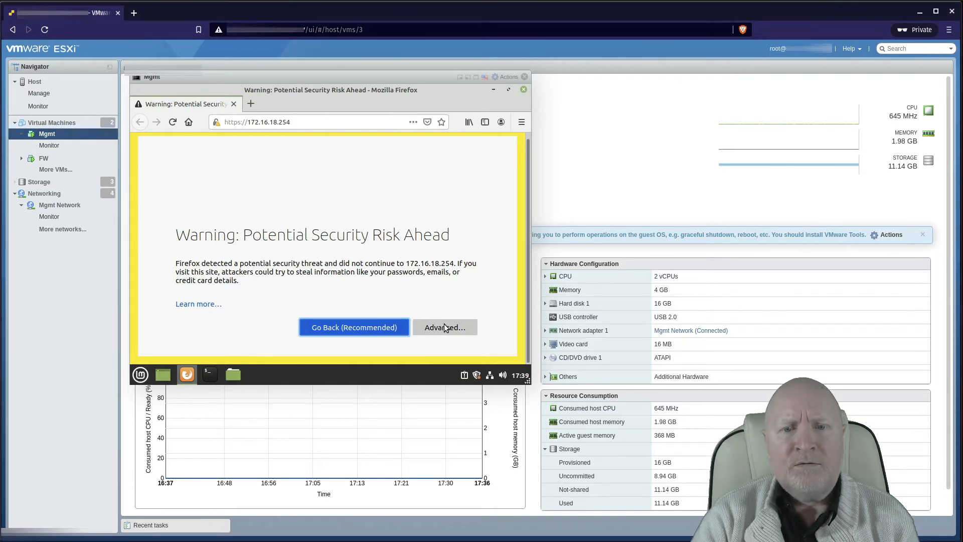
pyautogui.scroll(-3, 428, 265)
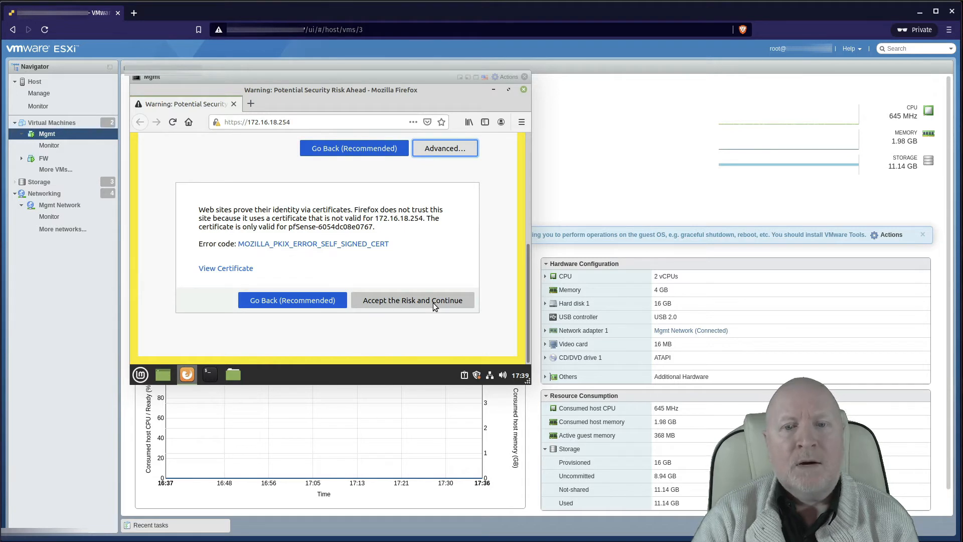
pyautogui.click(434, 305)
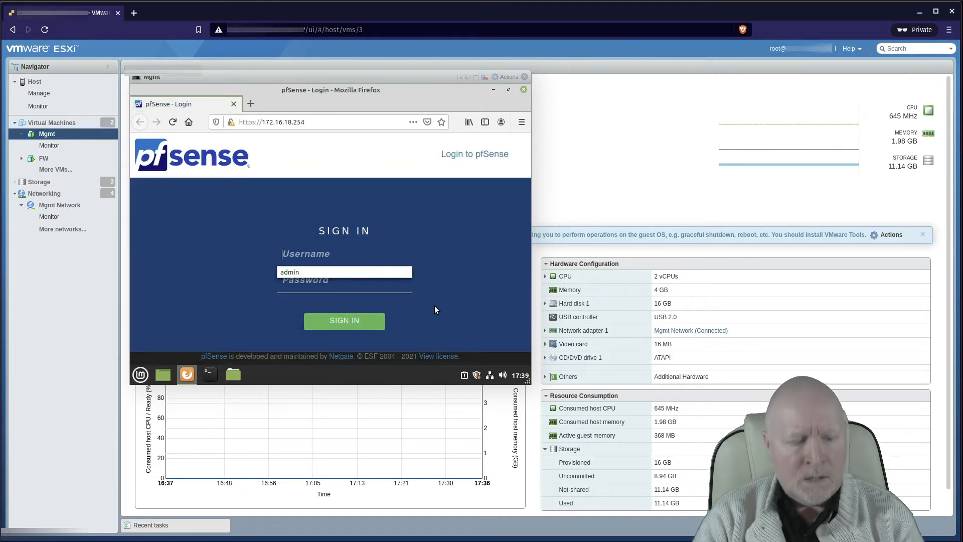
pyautogui.write('admin')
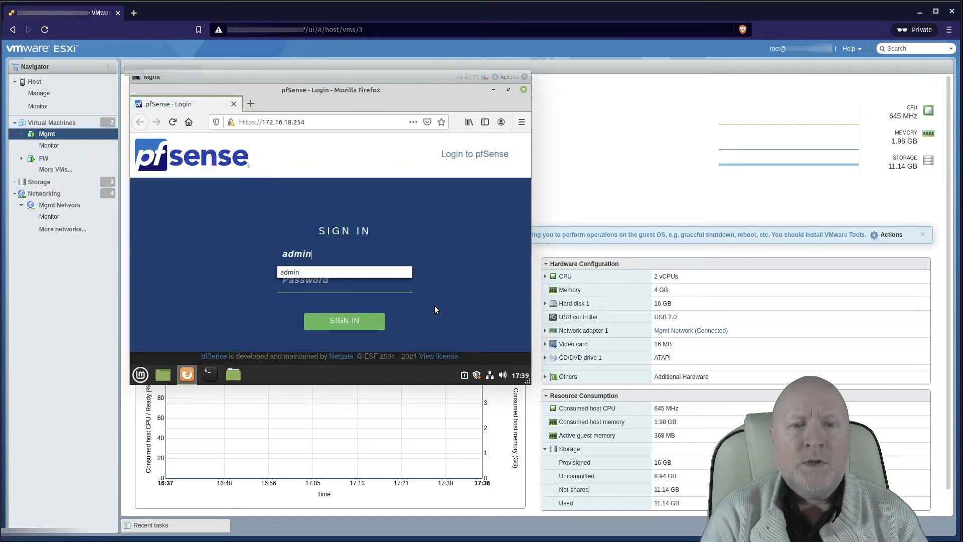
pyautogui.press('Tab')
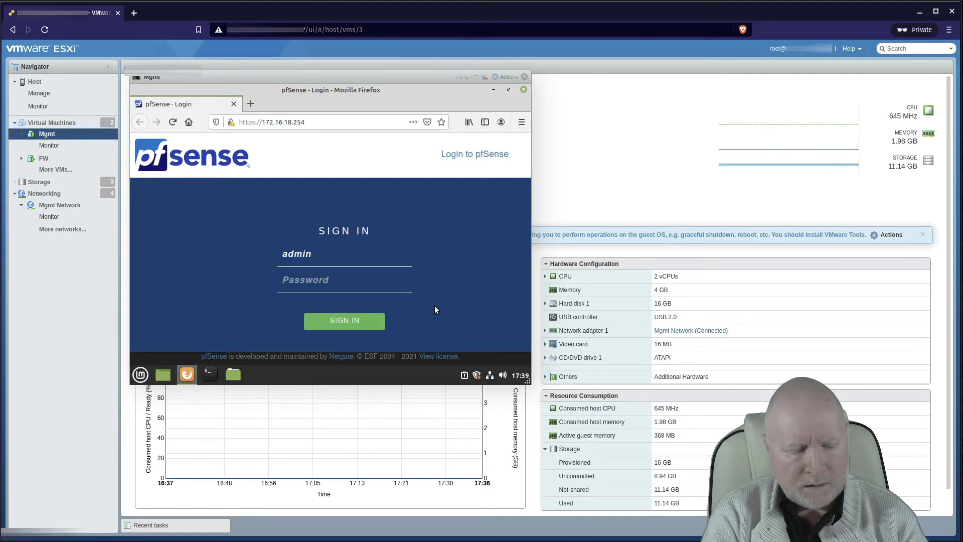
# Step: Sign in to the pfSense webConfigurator with the account password
pyautogui.write('pfsense')
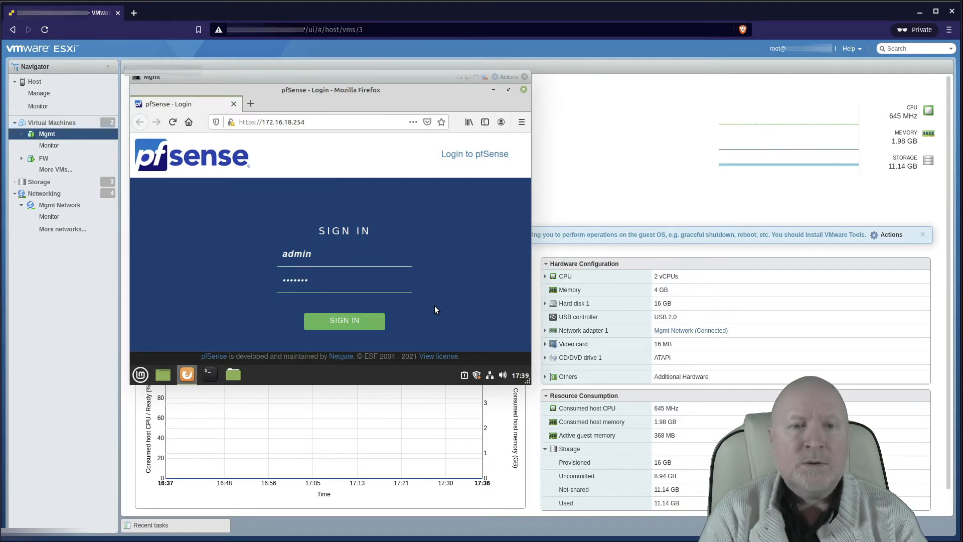
pyautogui.press('Return')
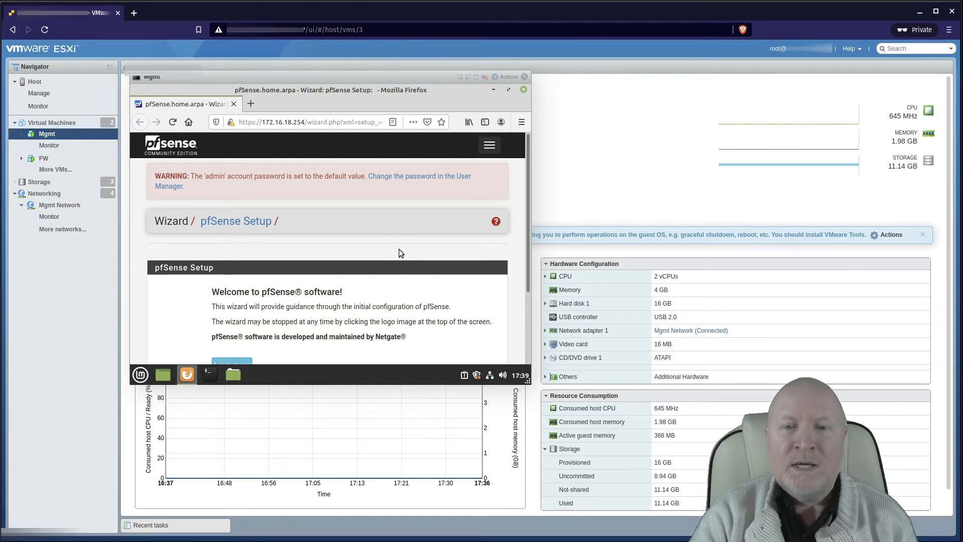
pyautogui.scroll(-3, 398, 253)
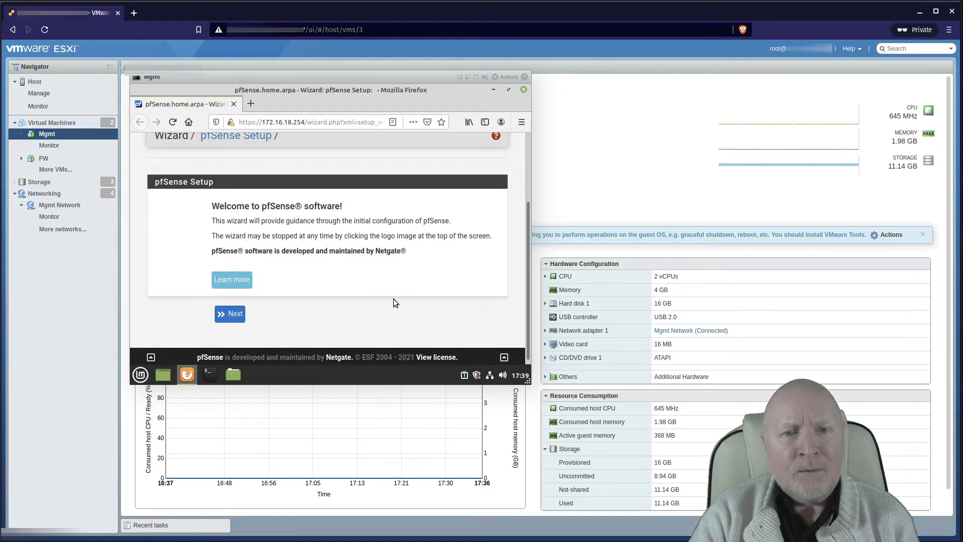
pyautogui.scroll(3, 393, 299)
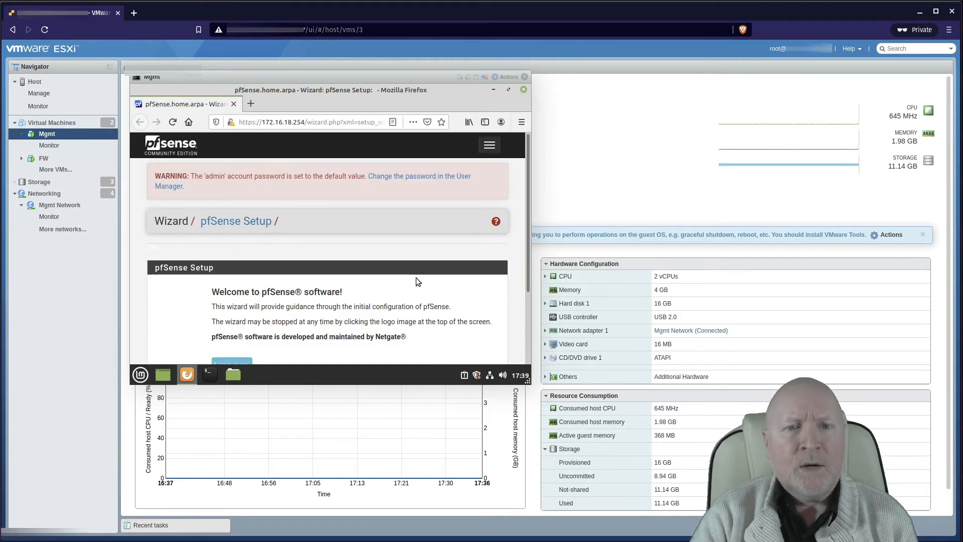
pyautogui.scroll(-2, 420, 291)
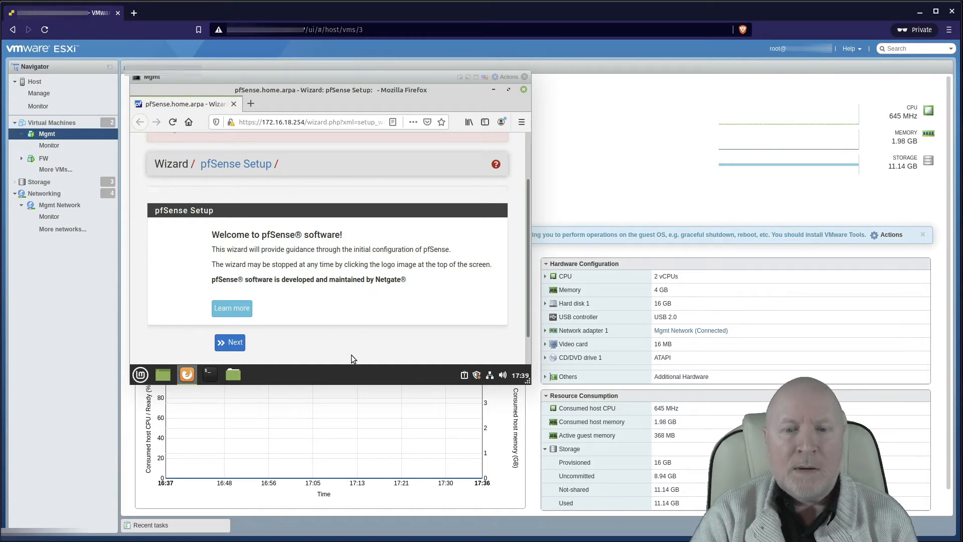
pyautogui.scroll(3, 326, 310)
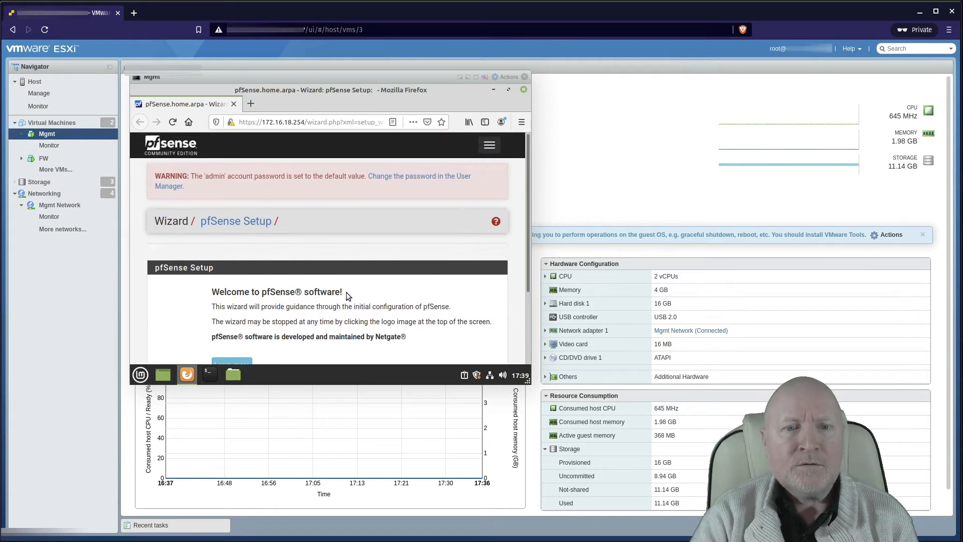
pyautogui.scroll(-4, 346, 292)
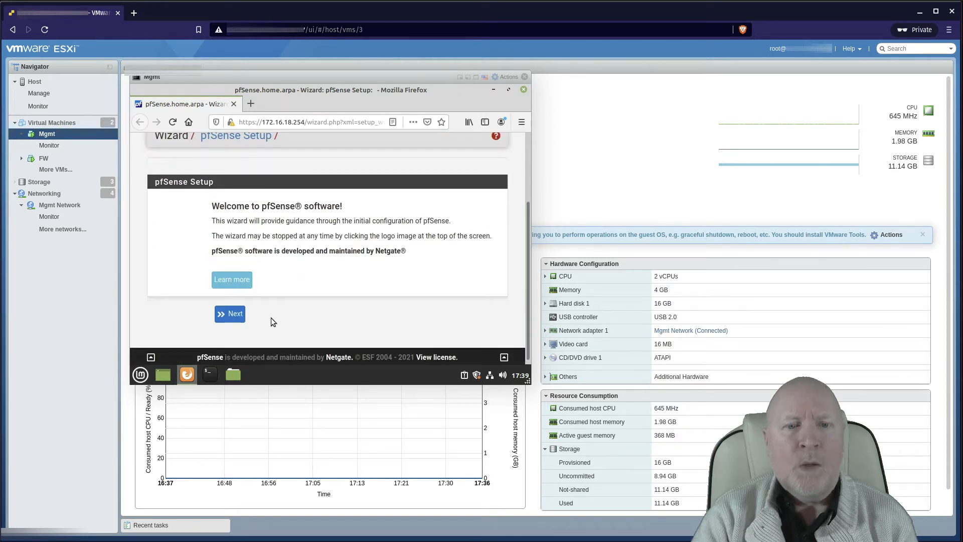
# Step: Advance the setup wizard past the welcome and Netgate support pages to General Information
pyautogui.click(235, 315)
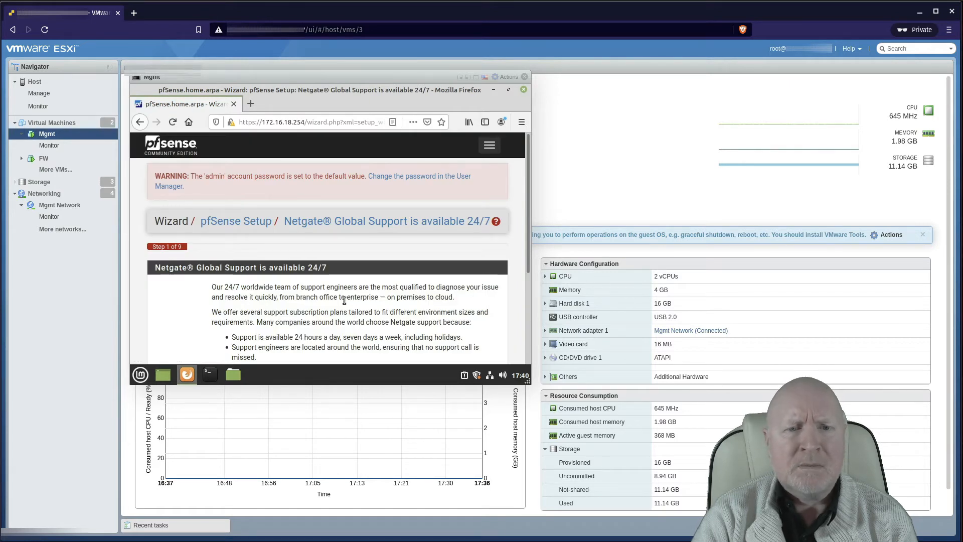
pyautogui.scroll(-5, 301, 311)
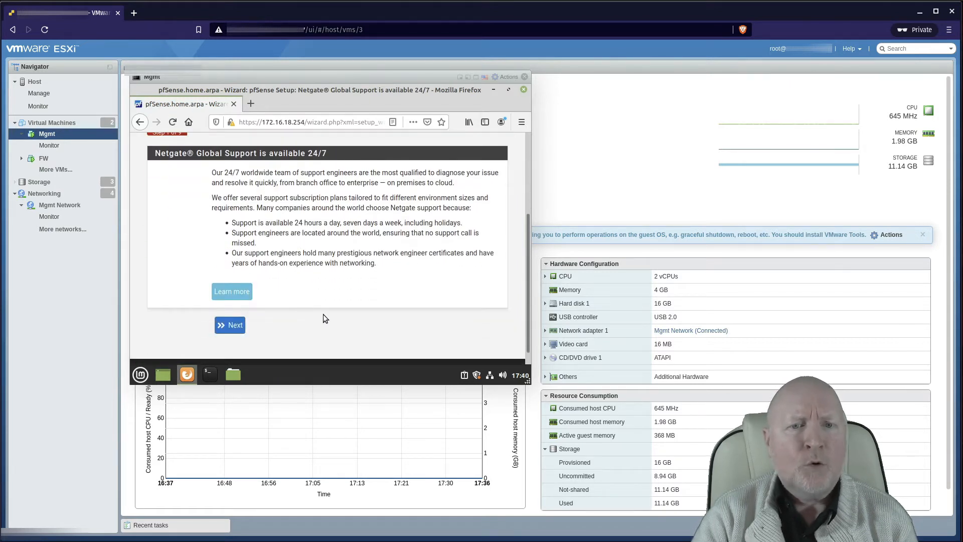
pyautogui.click(233, 317)
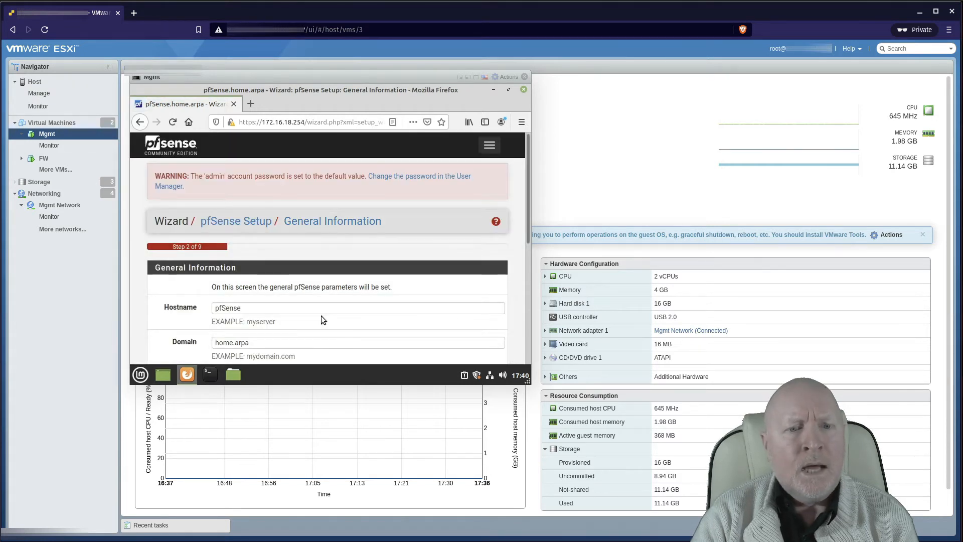
# Step: Replace the hostname pfSense with FW and the domain home.arpa with templab.lan
pyautogui.scroll(-2, 323, 316)
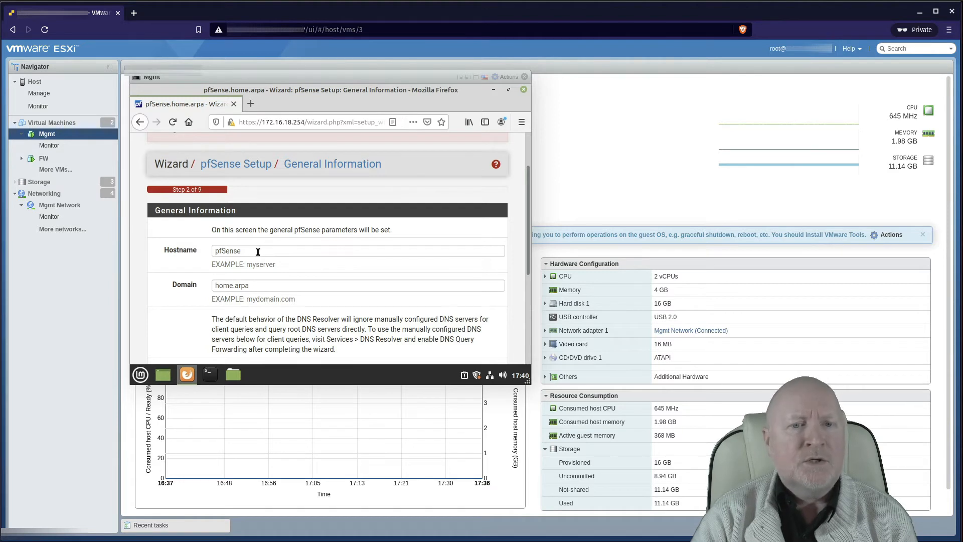
pyautogui.moveTo(260, 251); pyautogui.dragTo(169, 250)
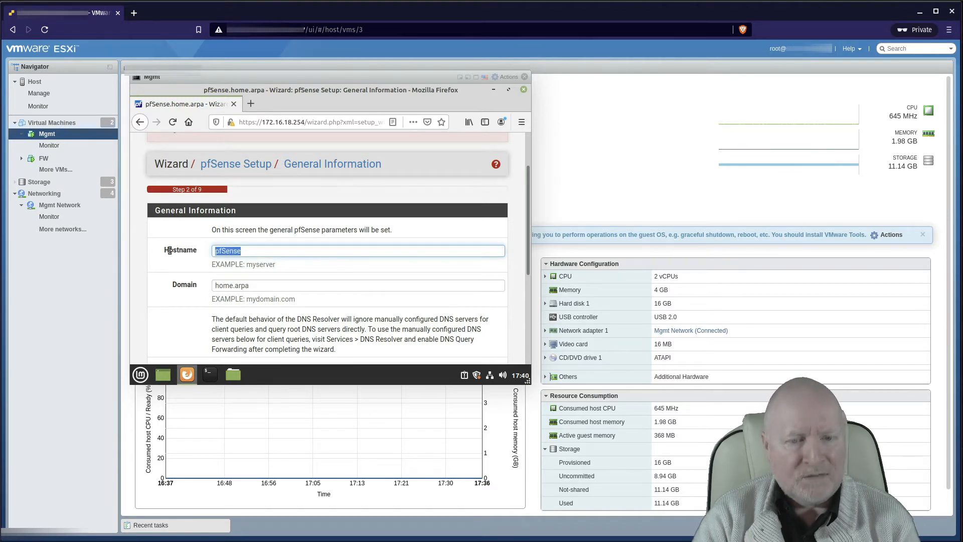
pyautogui.write('FWE')
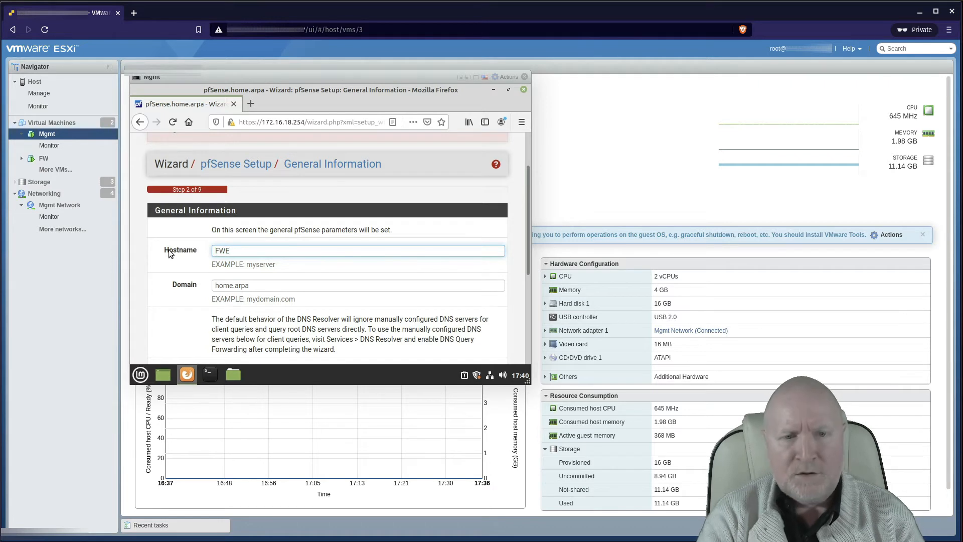
pyautogui.press('BackSpace')
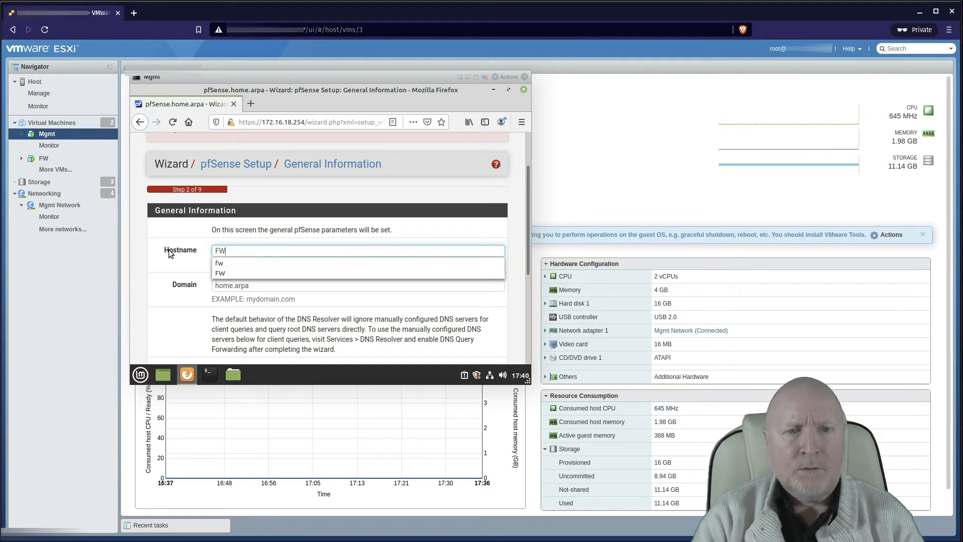
pyautogui.click(176, 293)
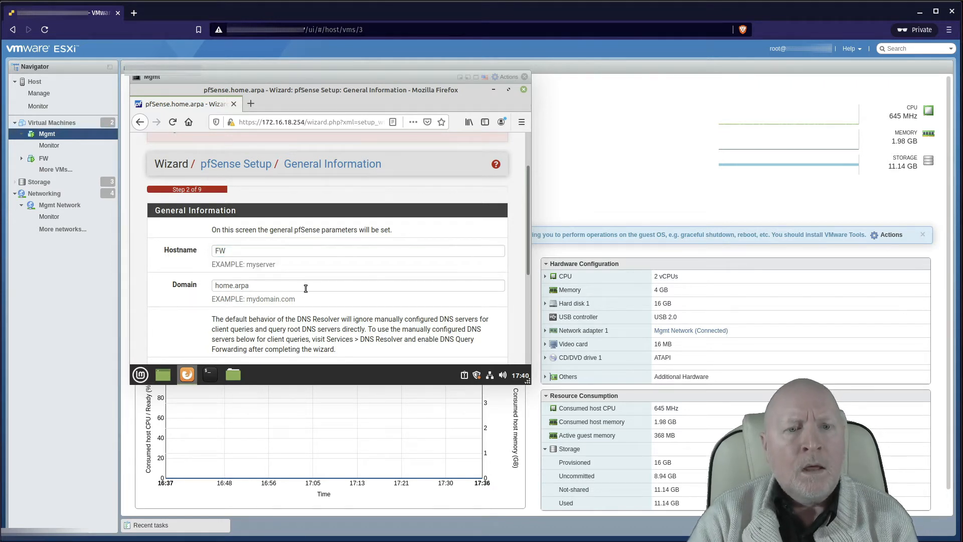
pyautogui.click(181, 287)
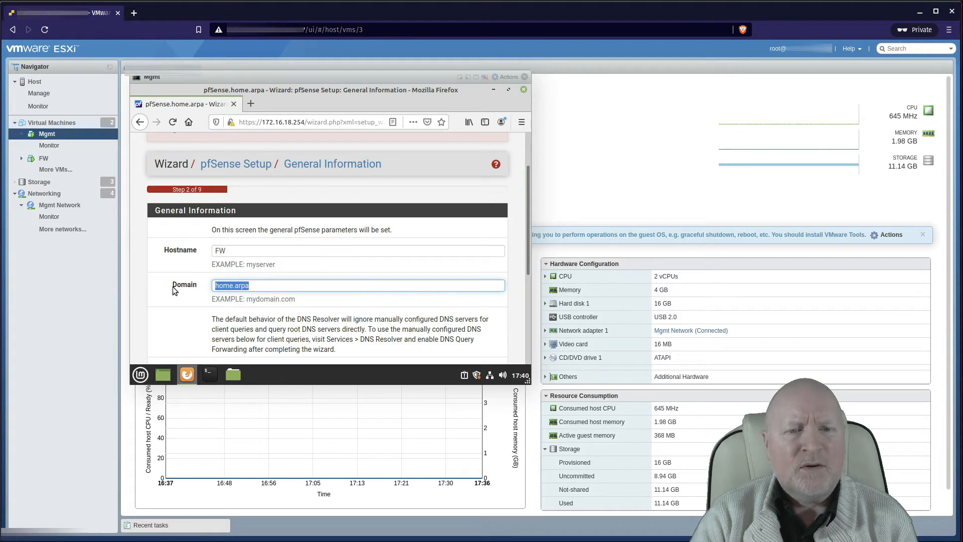
pyautogui.press('BackSpace')
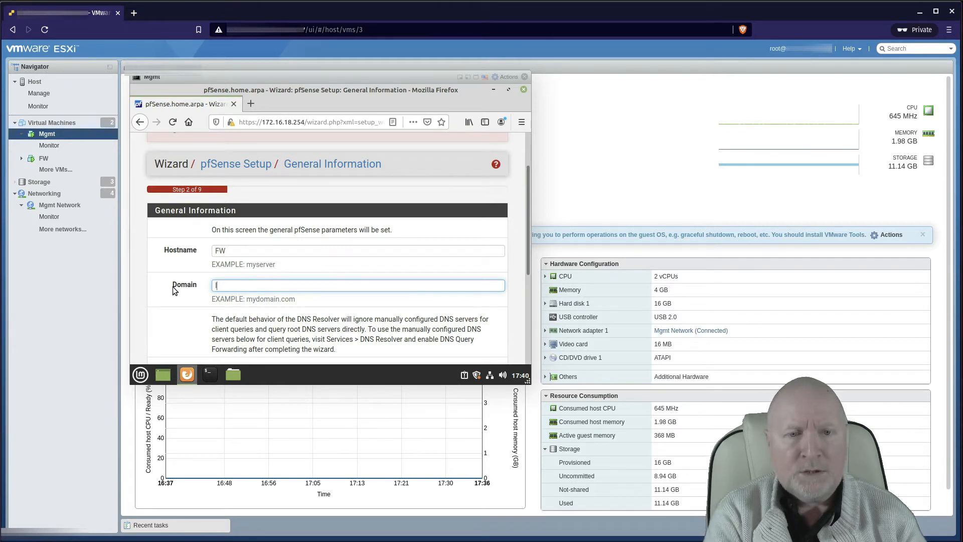
pyautogui.write('lab')
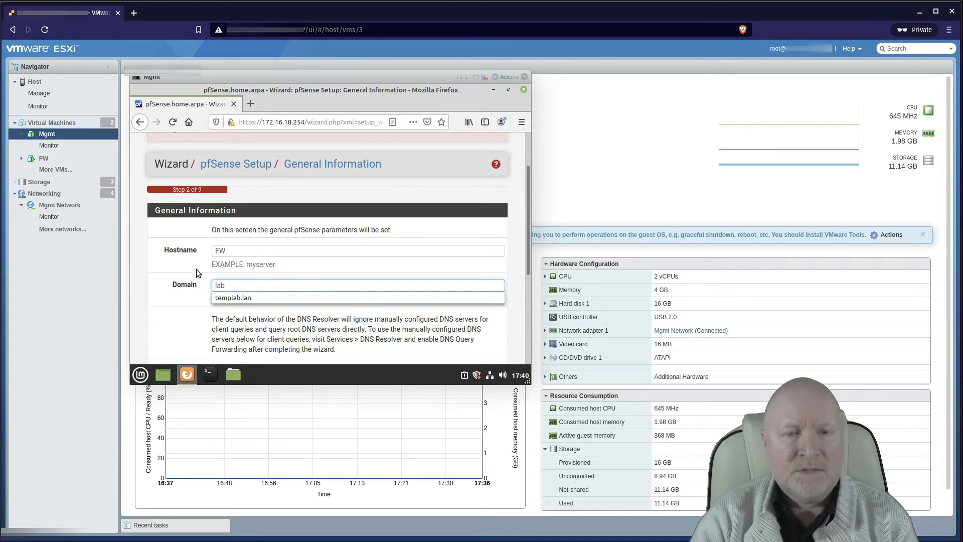
pyautogui.click(248, 298)
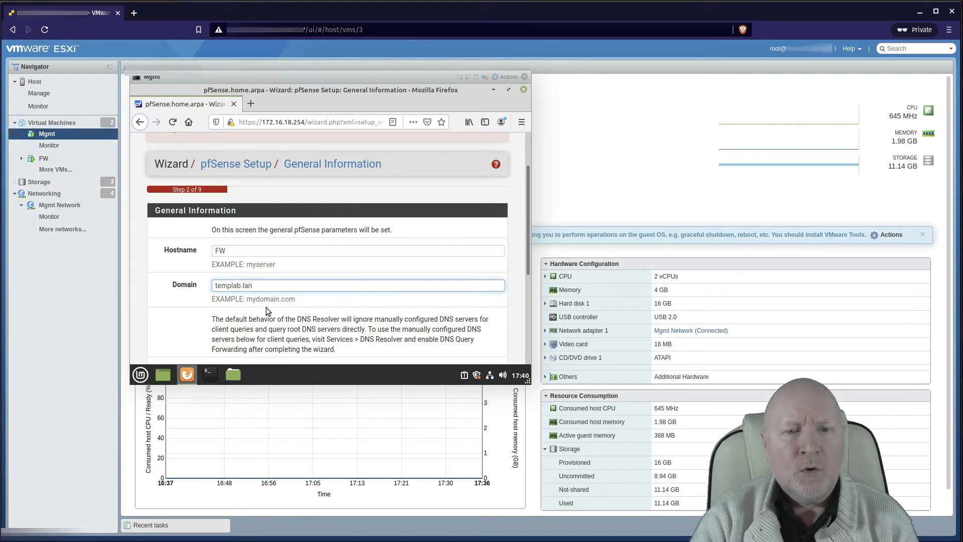
# Step: Enter 172.16.17.10 as the primary DNS server
pyautogui.scroll(-2, 410, 314)
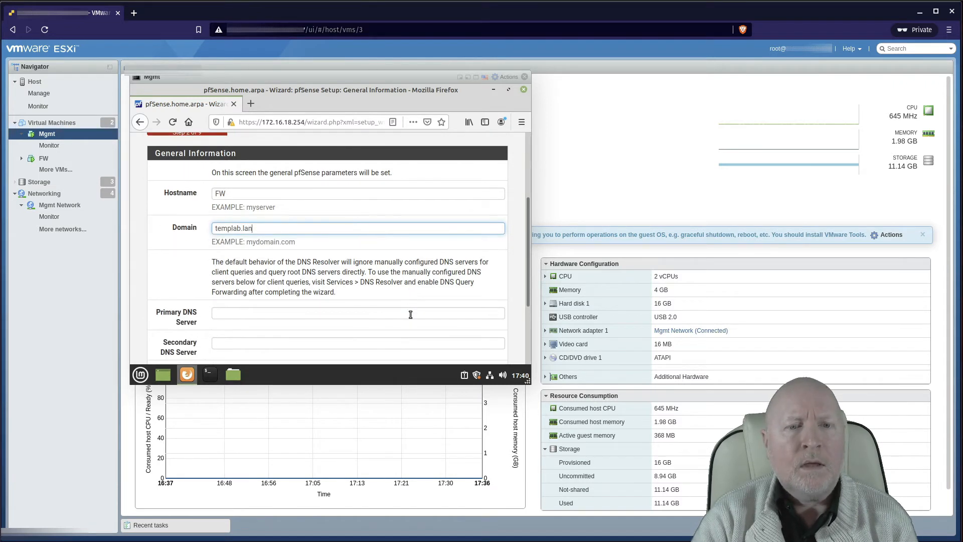
pyautogui.scroll(-1, 411, 315)
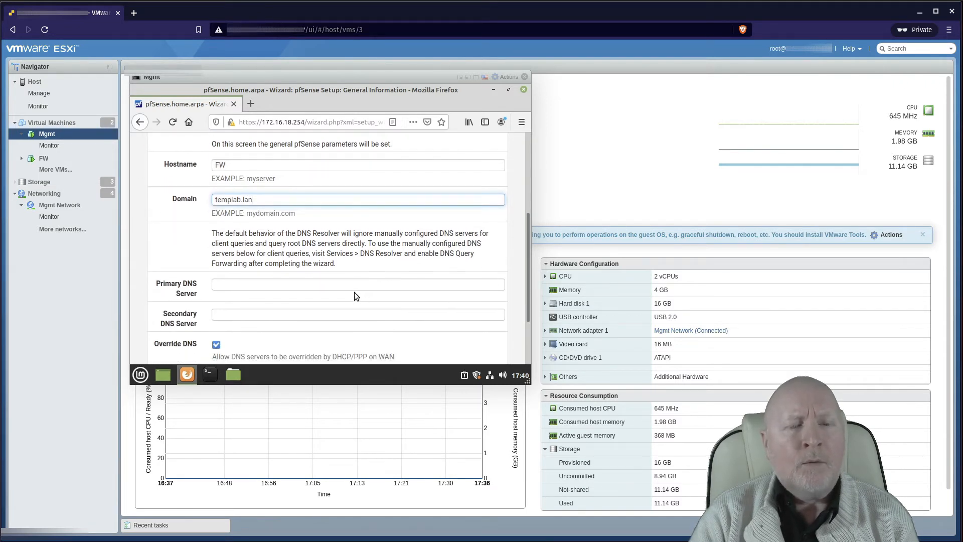
pyautogui.click(322, 286)
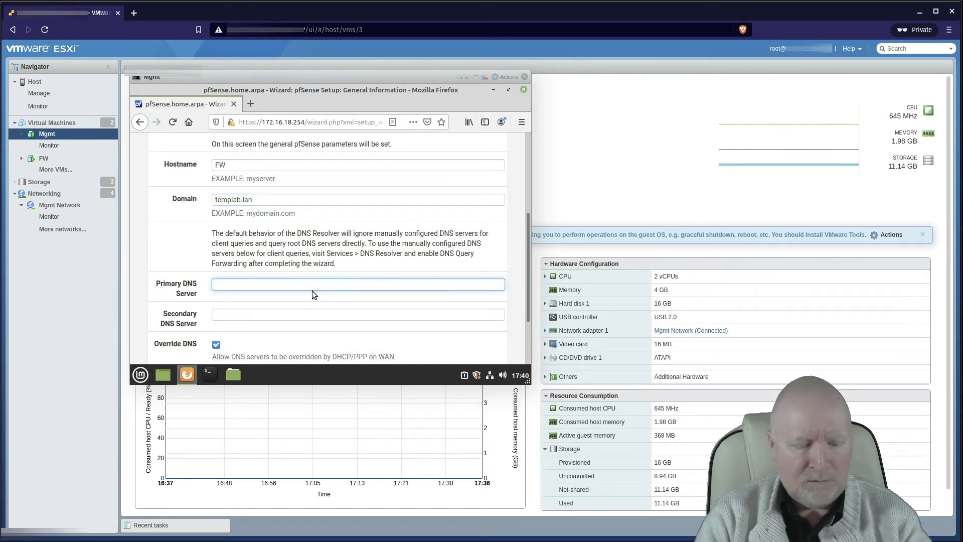
pyautogui.write('172')
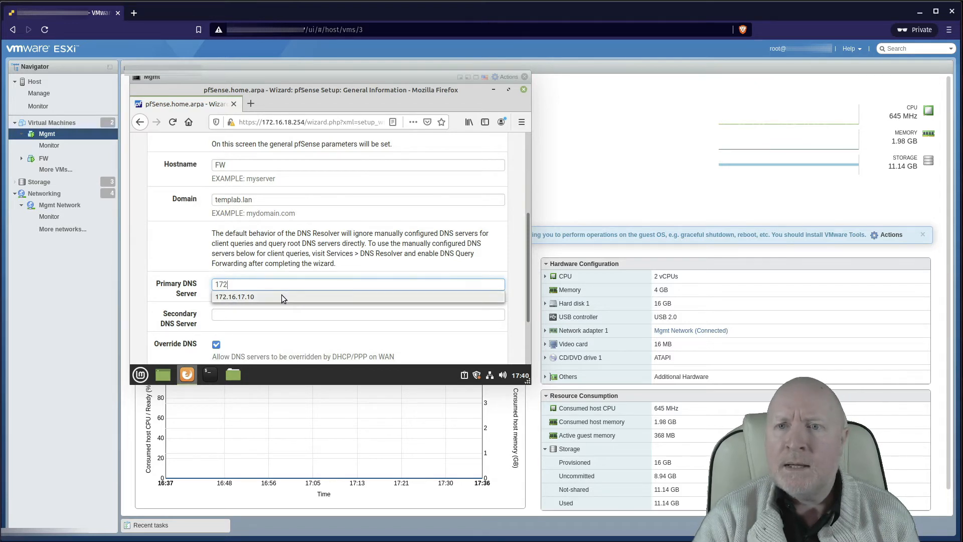
pyautogui.click(227, 297)
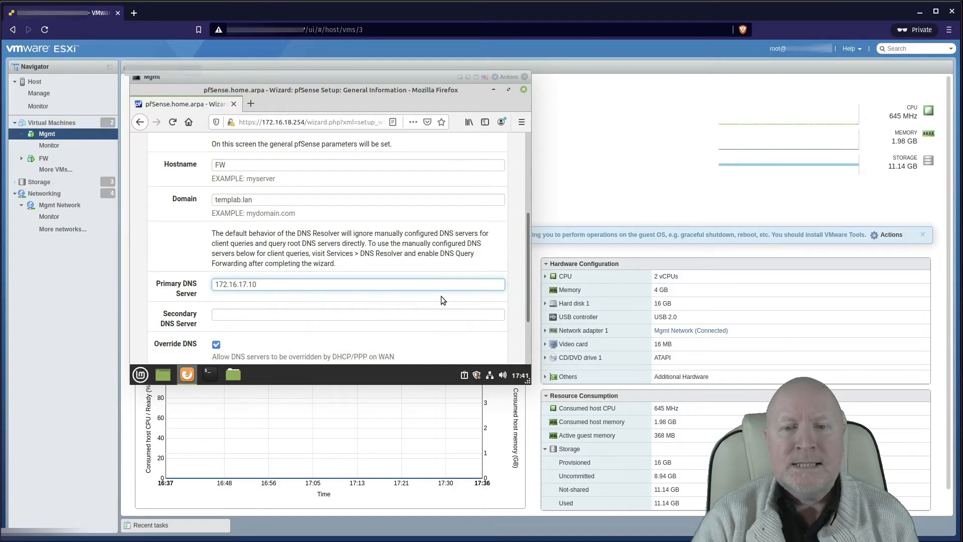
pyautogui.click(519, 284)
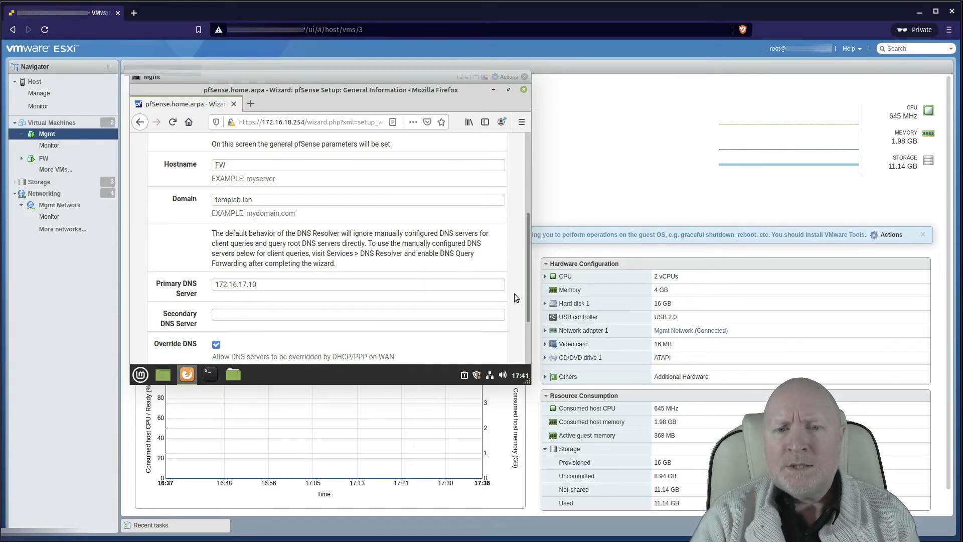
# Step: Clear the Override DNS option and continue to the Time Server Information step
pyautogui.scroll(-1, 516, 297)
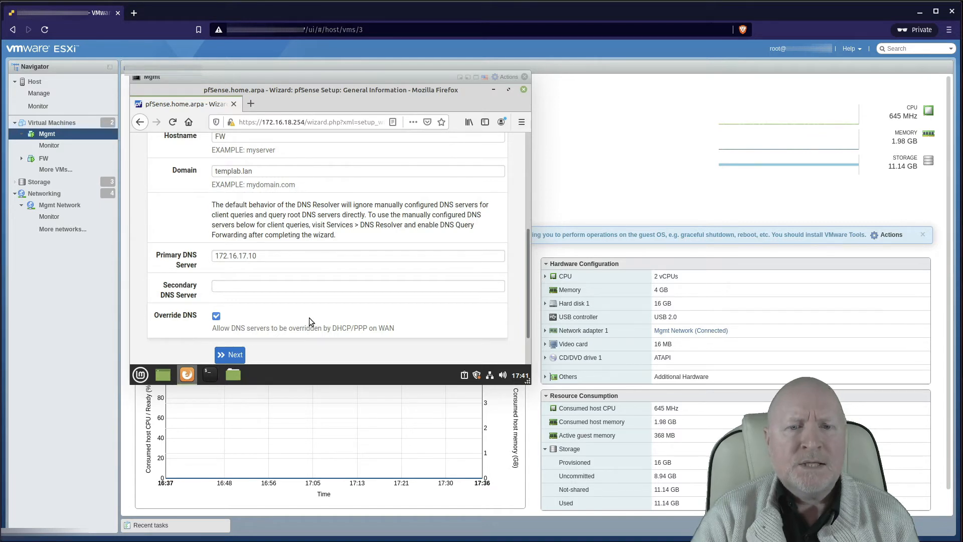
pyautogui.scroll(-1, 301, 329)
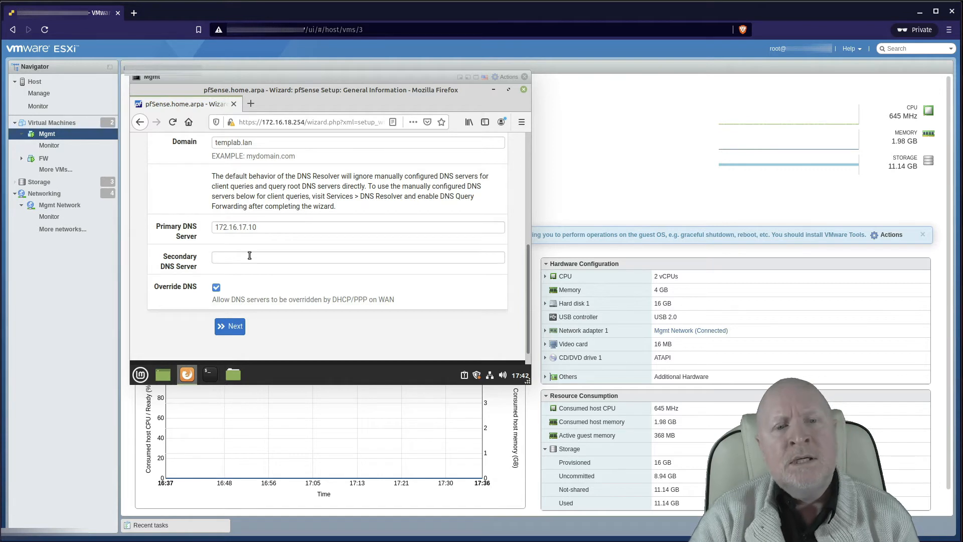
pyautogui.click(215, 289)
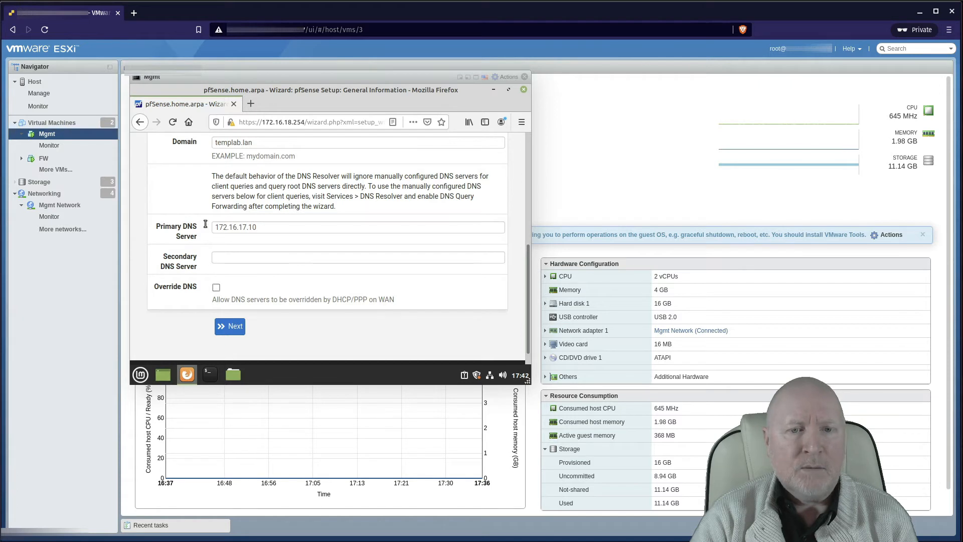
pyautogui.click(230, 326)
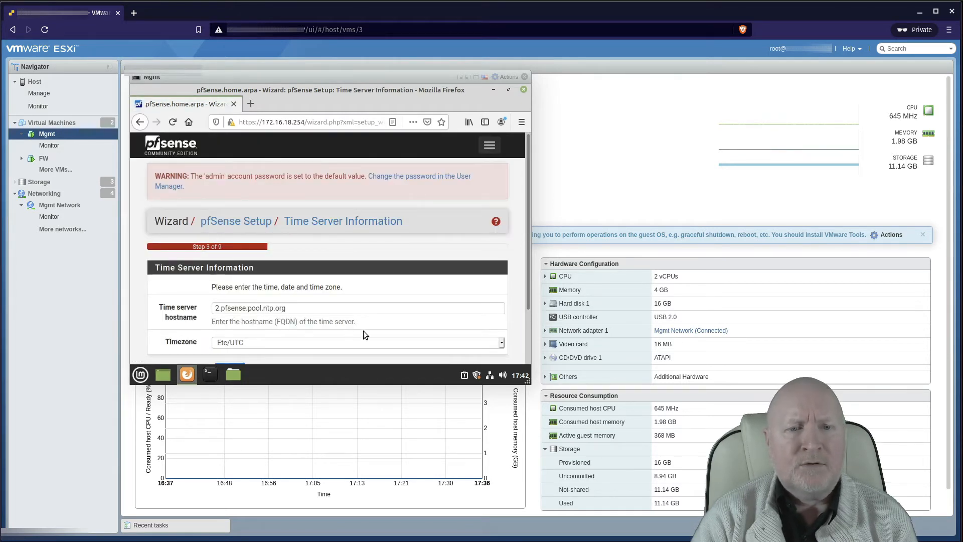
# Step: Open the Timezone dropdown below time server 2.pfsense.pool.ntp.org
pyautogui.scroll(-2, 364, 330)
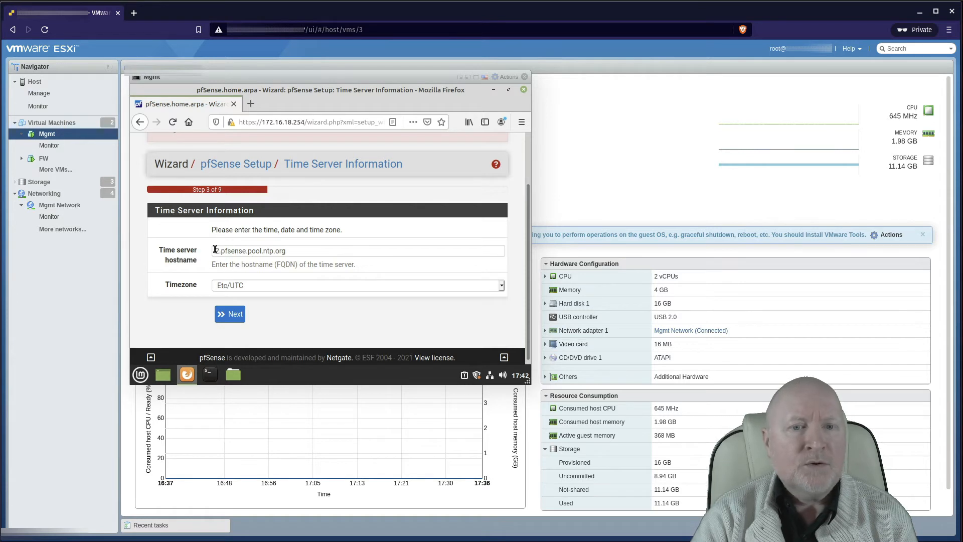
pyautogui.click(282, 287)
pyautogui.scroll(-10, 367, 246)
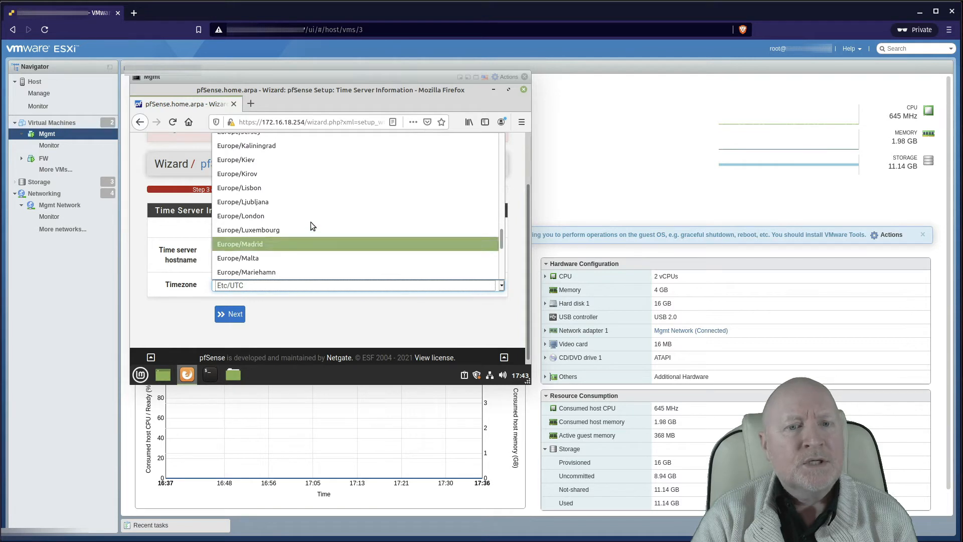
# Step: Choose Europe/London as the timezone and proceed to the WAN interface step
pyautogui.click(296, 217)
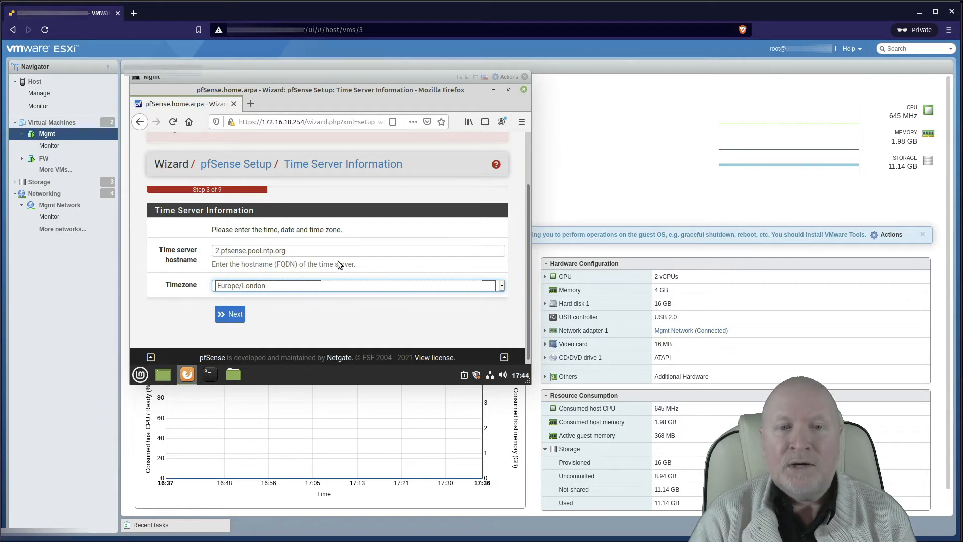
pyautogui.click(238, 315)
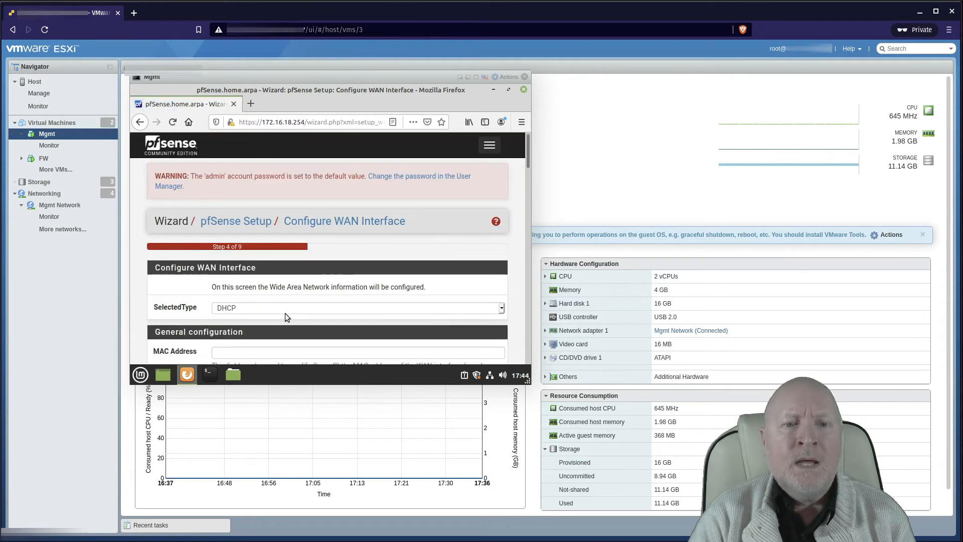
# Step: Scroll down the Configure WAN Interface page toward the RFC1918 Networks section
pyautogui.scroll(-2, 377, 300)
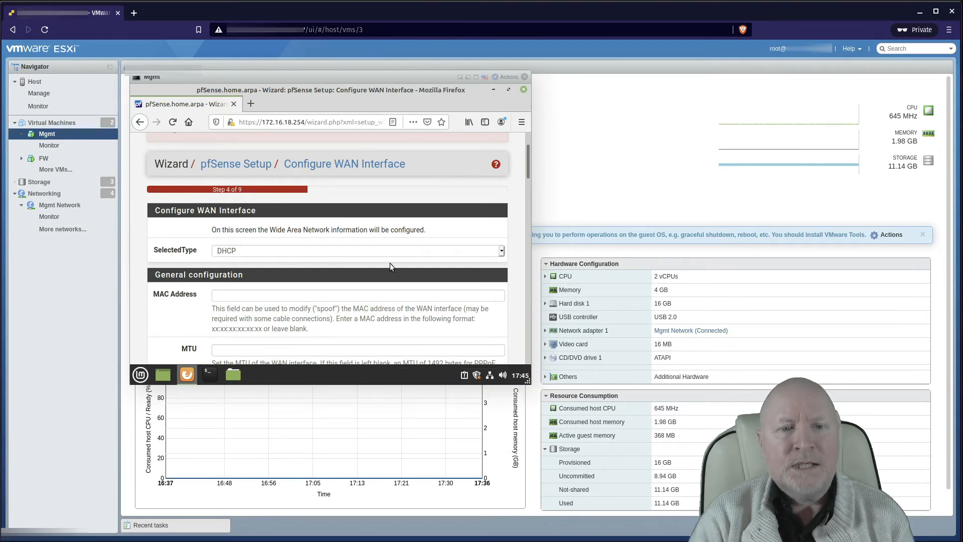
pyautogui.scroll(-4, 375, 258)
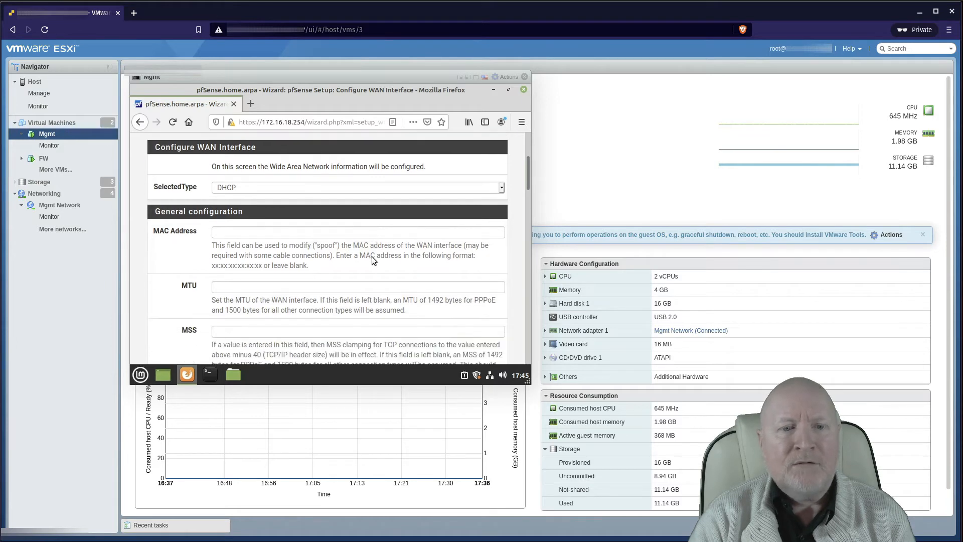
pyautogui.scroll(-7, 359, 250)
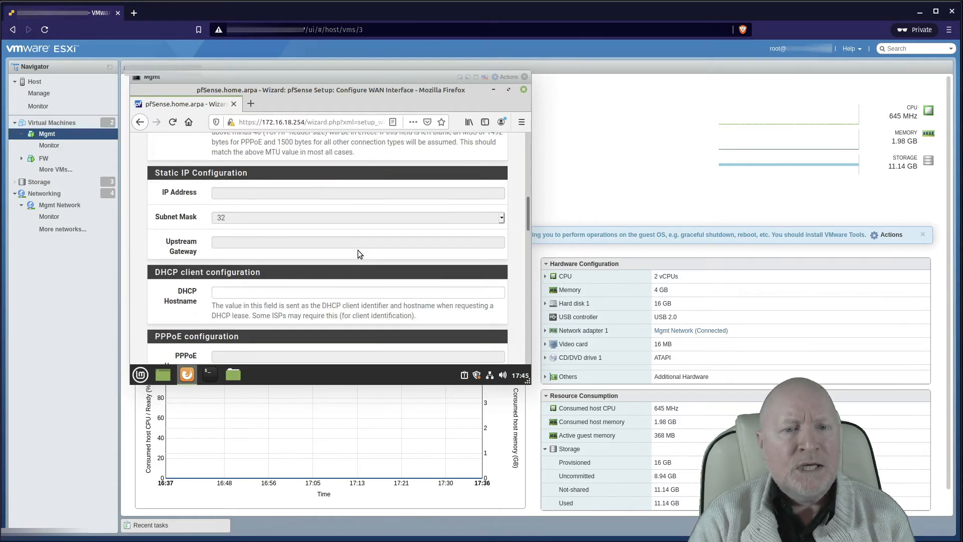
pyautogui.scroll(-6, 308, 296)
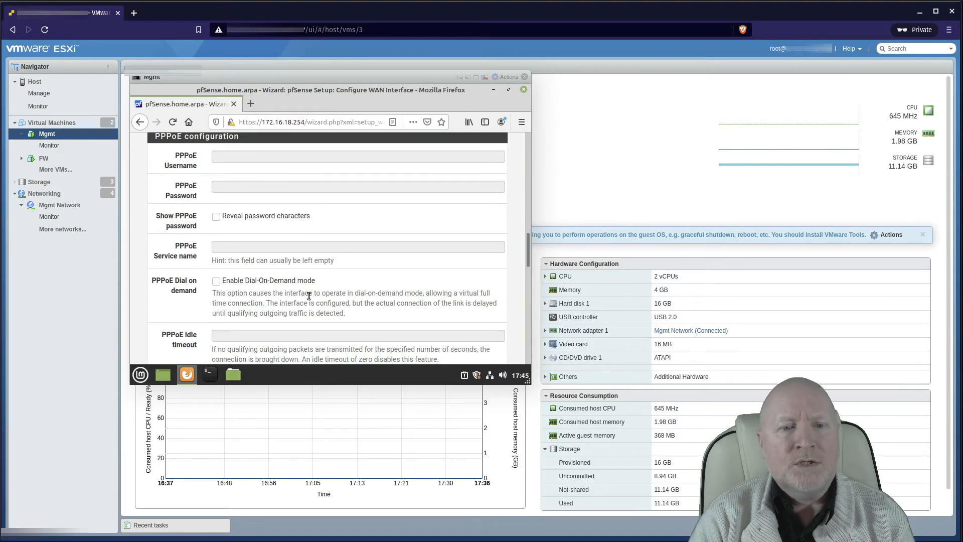
pyautogui.scroll(6, 311, 294)
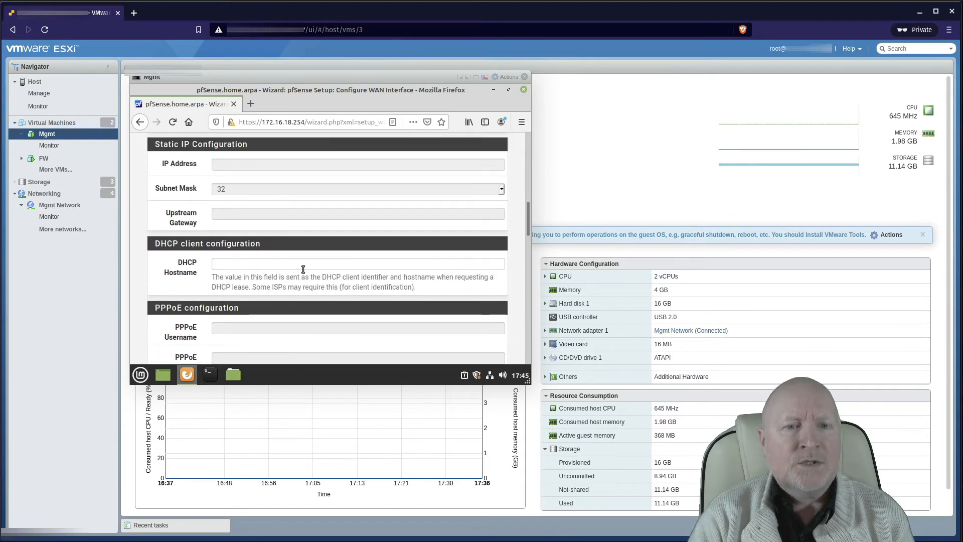
pyautogui.scroll(-2, 310, 273)
pyautogui.scroll(-3, 310, 274)
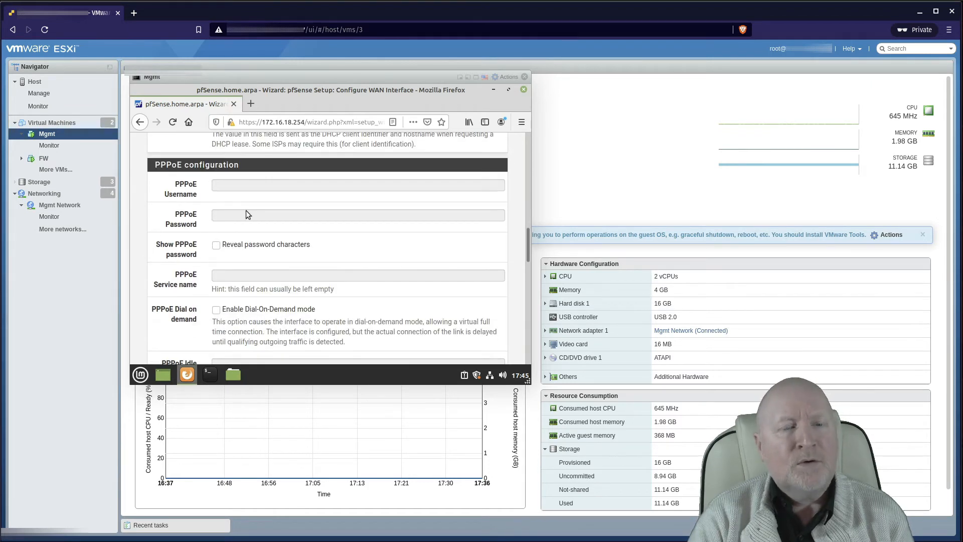
pyautogui.scroll(-8, 288, 248)
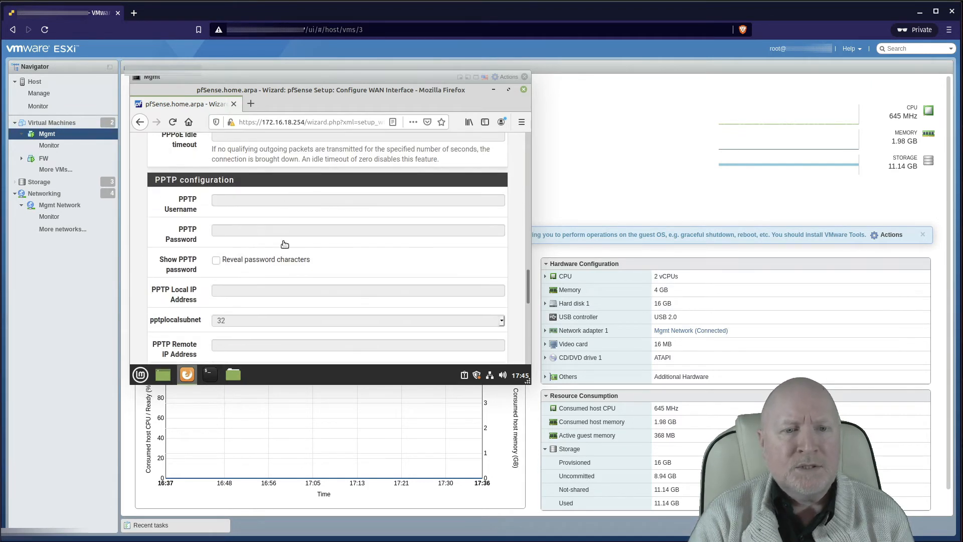
pyautogui.scroll(-4, 297, 235)
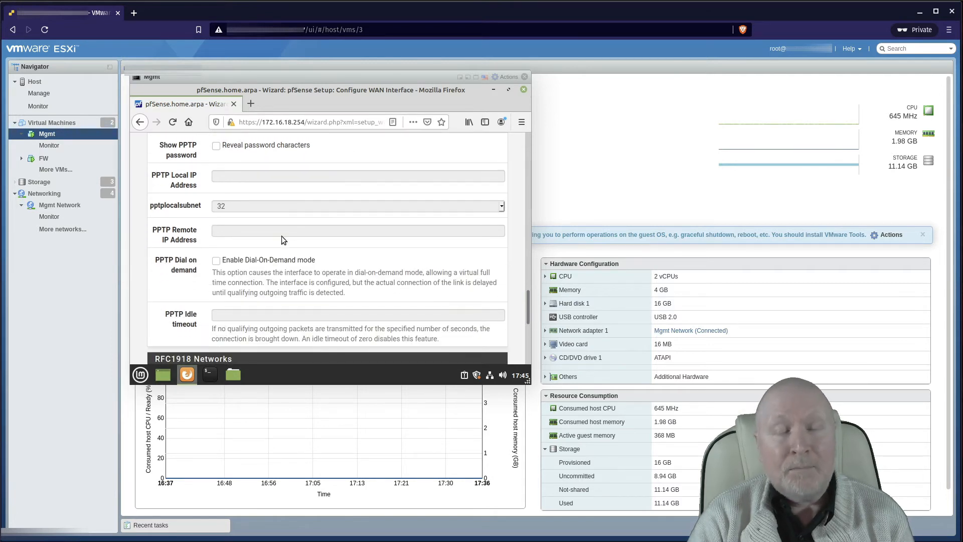
pyautogui.scroll(-3, 282, 237)
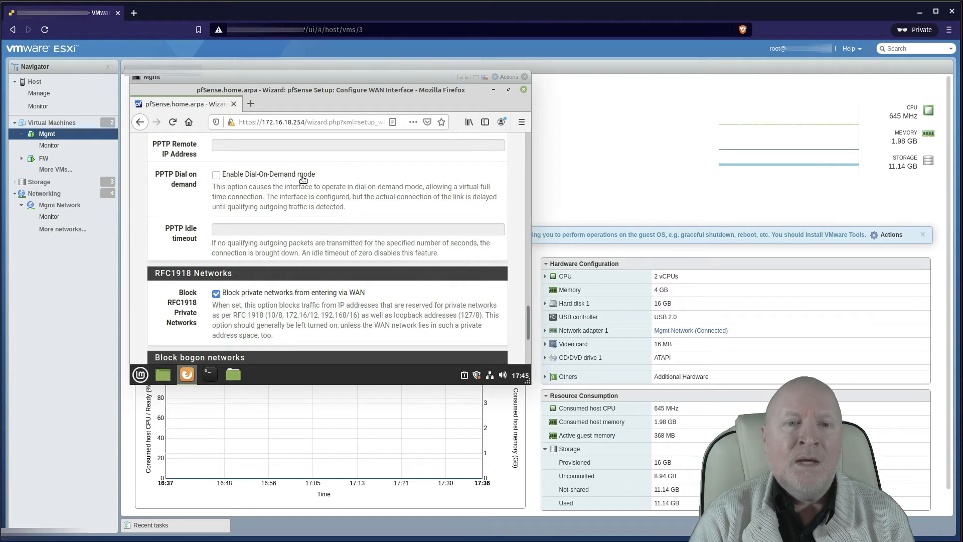
pyautogui.scroll(-2, 318, 282)
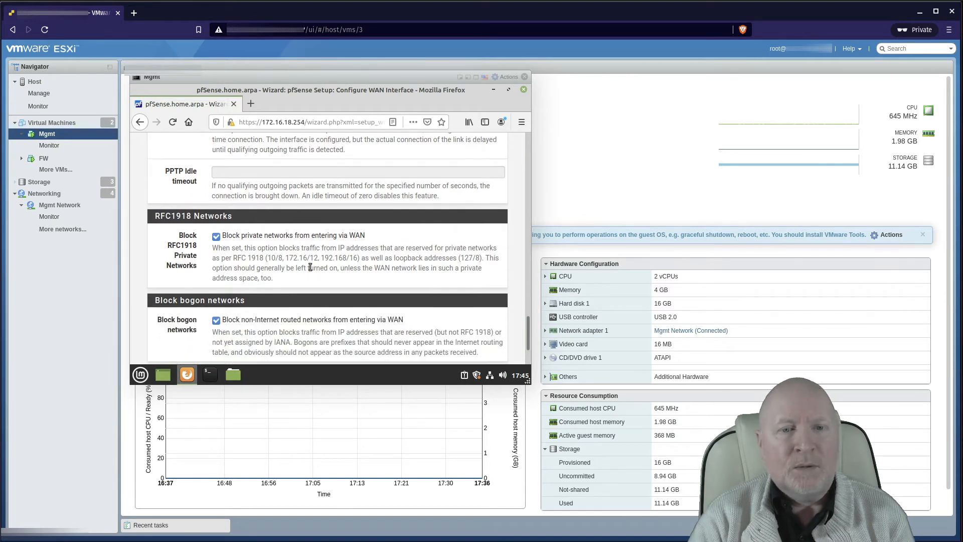
pyautogui.scroll(-2, 297, 260)
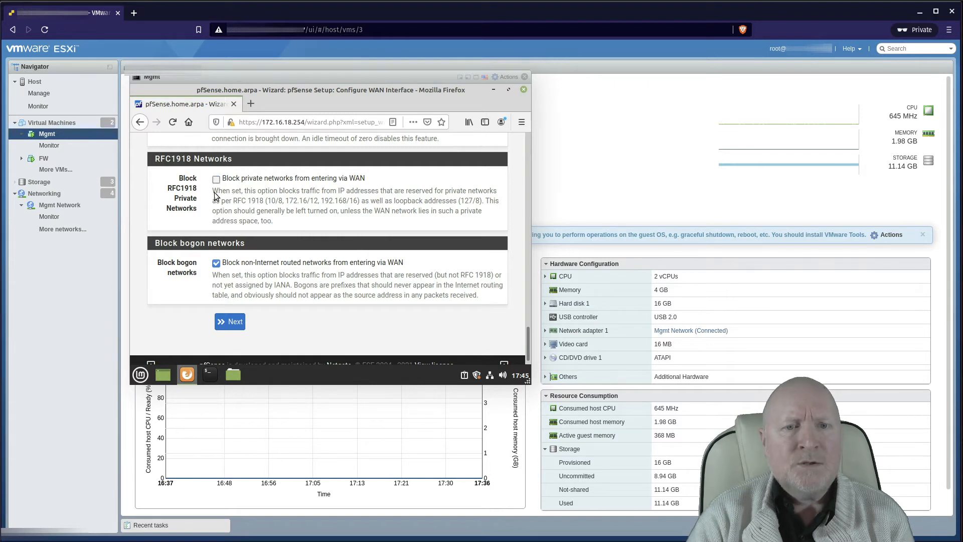
# Step: Untick 'Block non-Internet routed networks' on WAN, checking the lab diagram in between
pyautogui.click(216, 264)
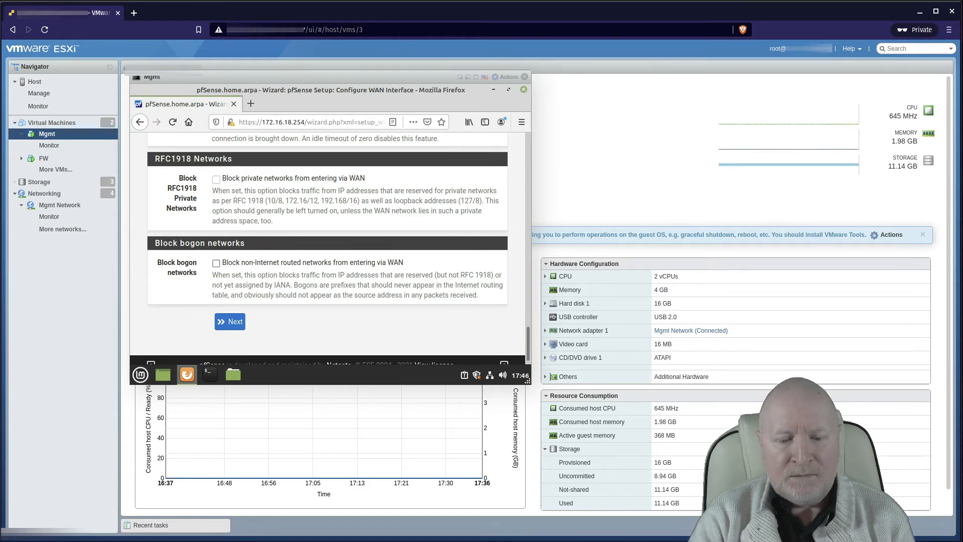
pyautogui.hotkey('alt', 'Tab')
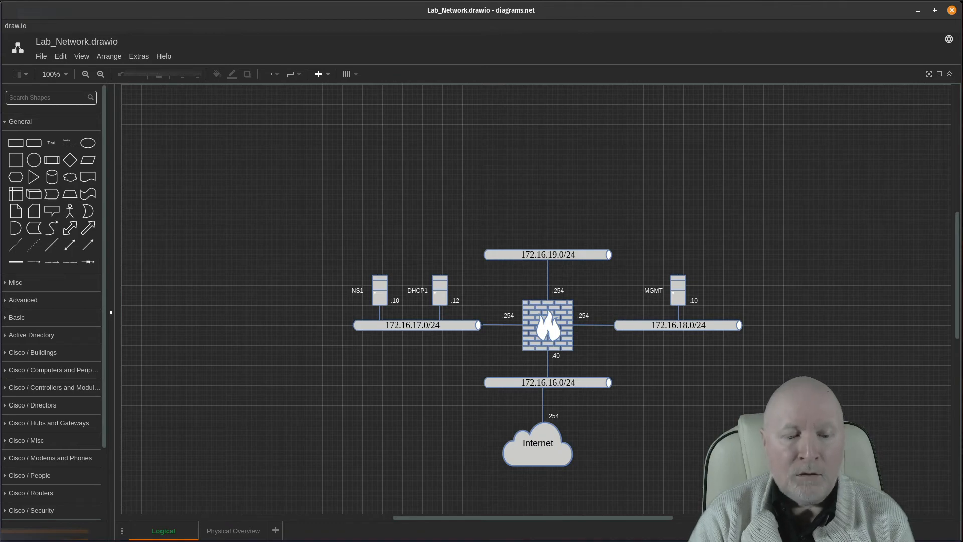
pyautogui.hotkey('alt', 'Tab')
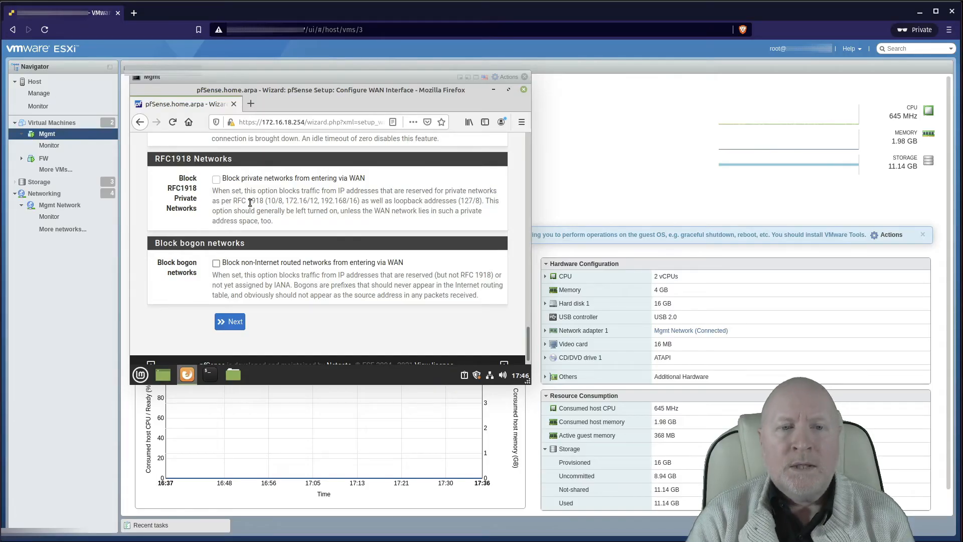
# Step: Submit the WAN page and accept LAN address 172.16.18.254/24 to reach the admin password step
pyautogui.click(236, 321)
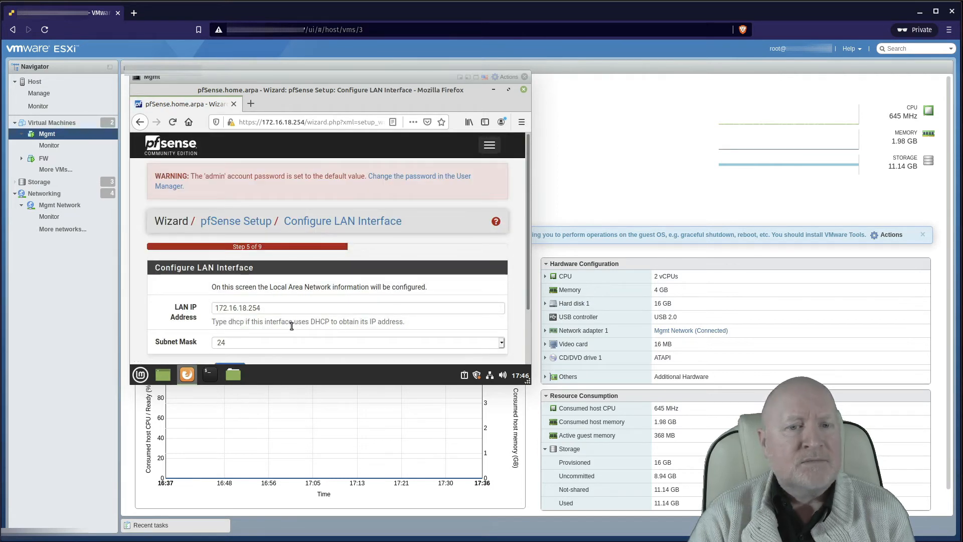
pyautogui.scroll(-1, 291, 327)
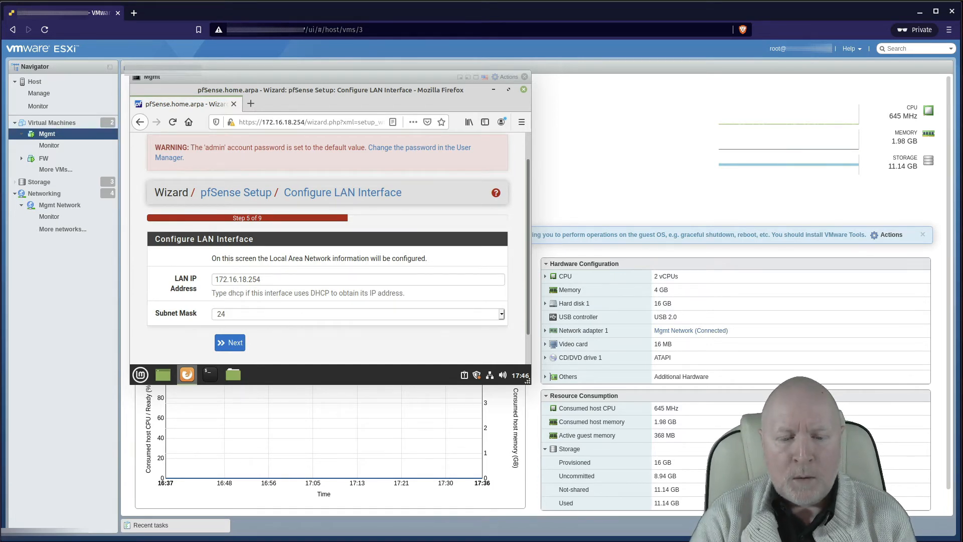
pyautogui.hotkey('alt', 'Tab')
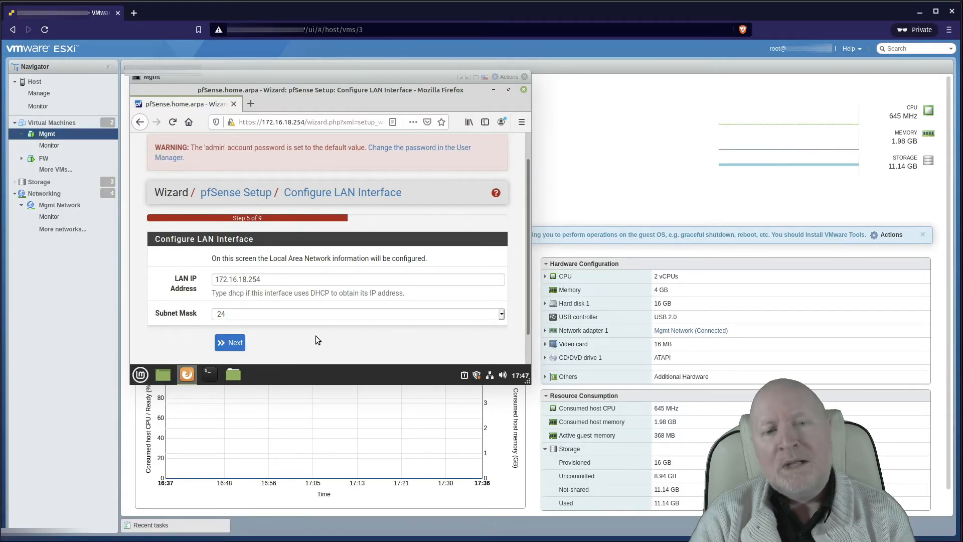
pyautogui.click(235, 343)
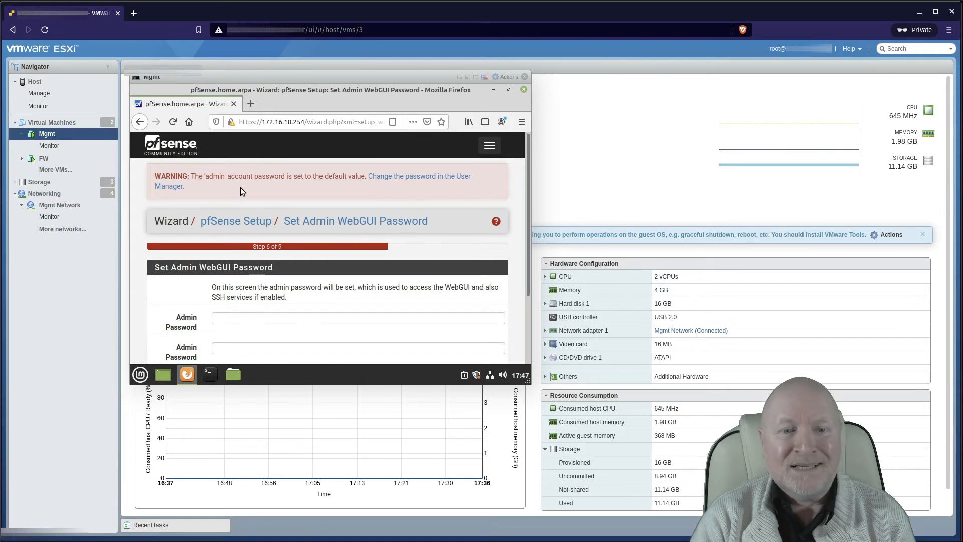
# Step: Enter and confirm the new admin WebGUI password, then continue to Reload configuration
pyautogui.click(229, 323)
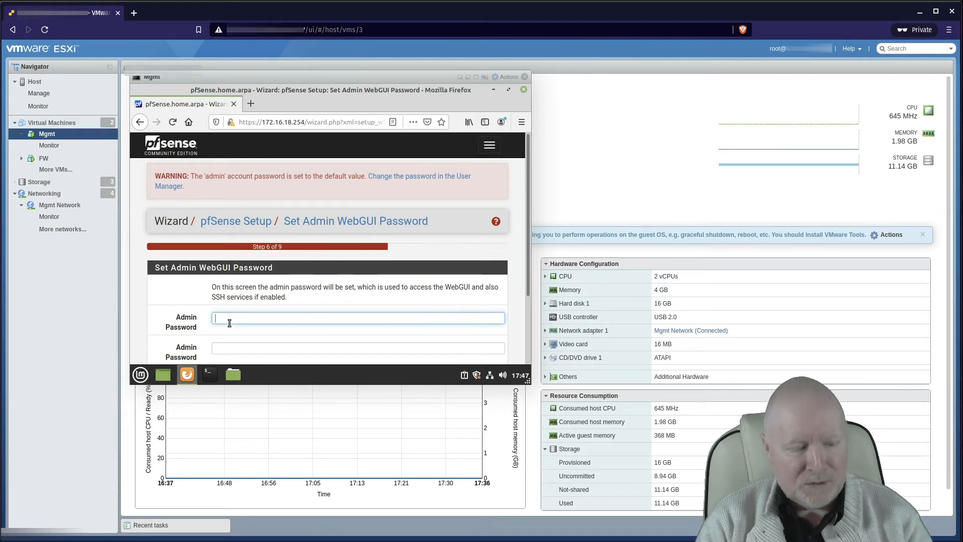
pyautogui.write('••••••••')
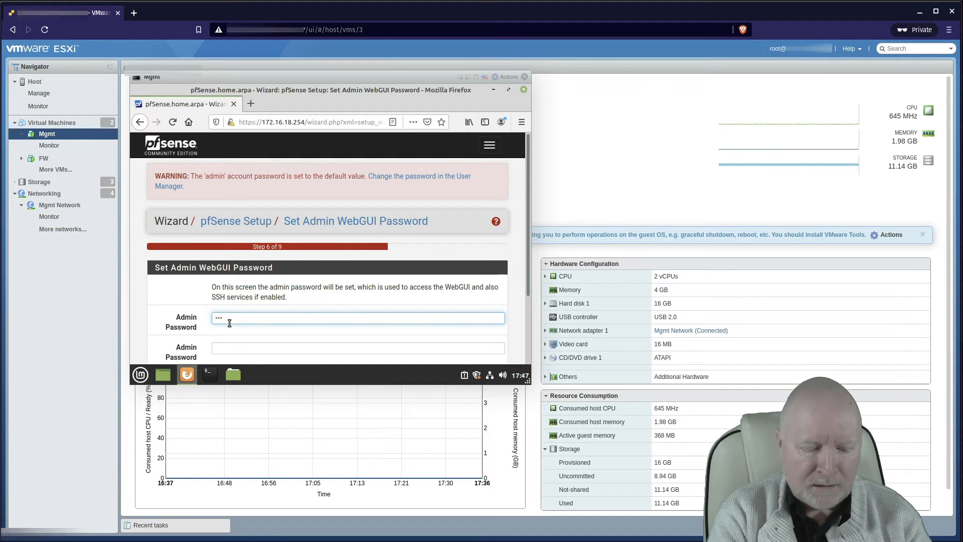
pyautogui.write('•')
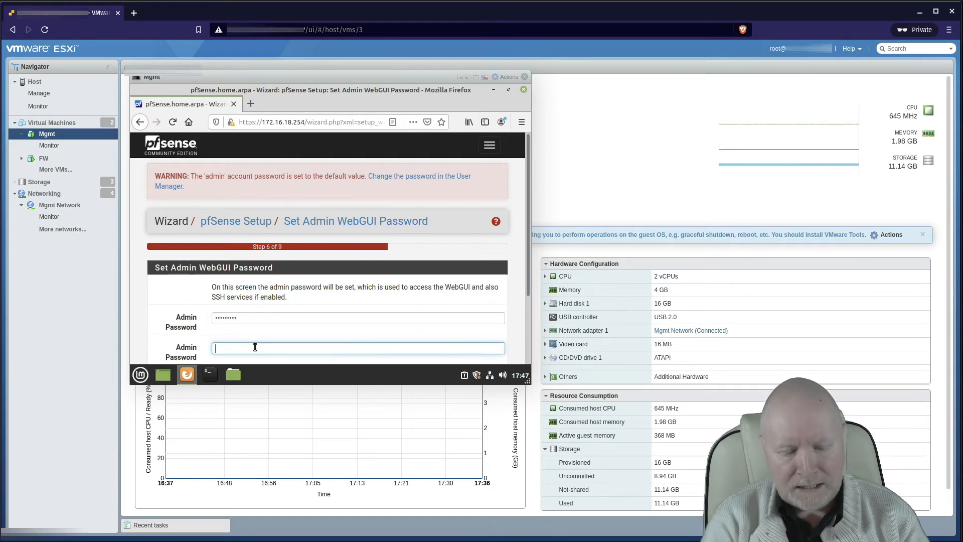
pyautogui.write('••••••')
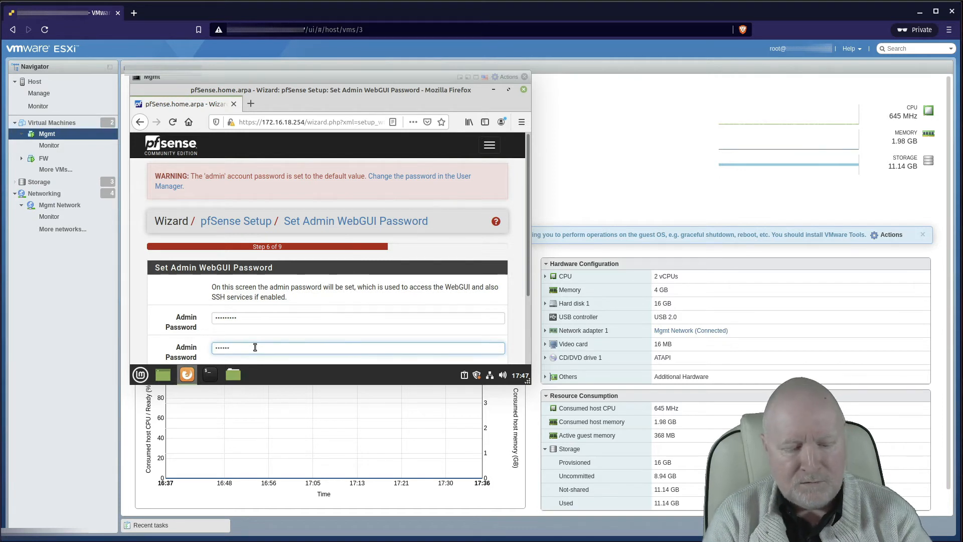
pyautogui.press('BackSpace')
pyautogui.press('BackSpace')
pyautogui.press('BackSpace')
pyautogui.press('BackSpace')
pyautogui.press('BackSpace')
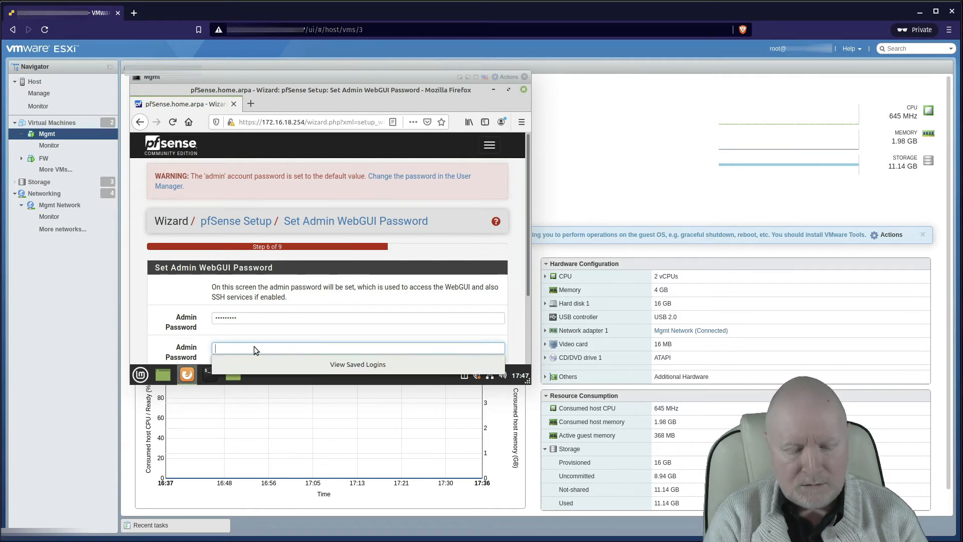
pyautogui.write('•••')
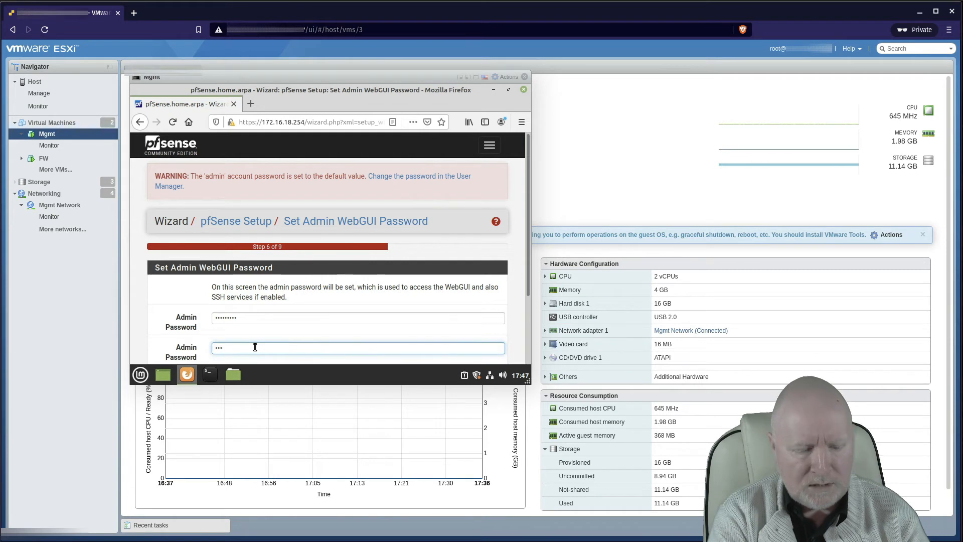
pyautogui.write('••••••')
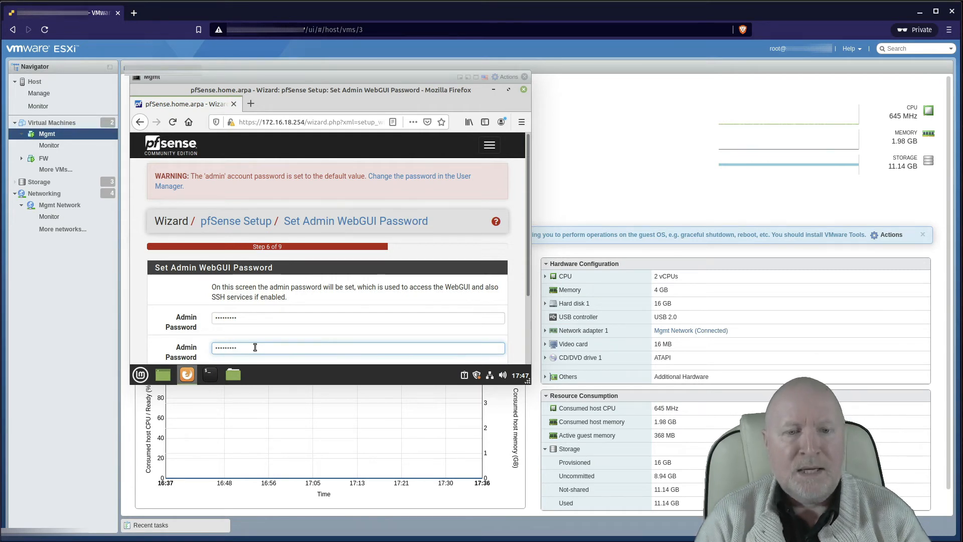
pyautogui.scroll(-1, 347, 305)
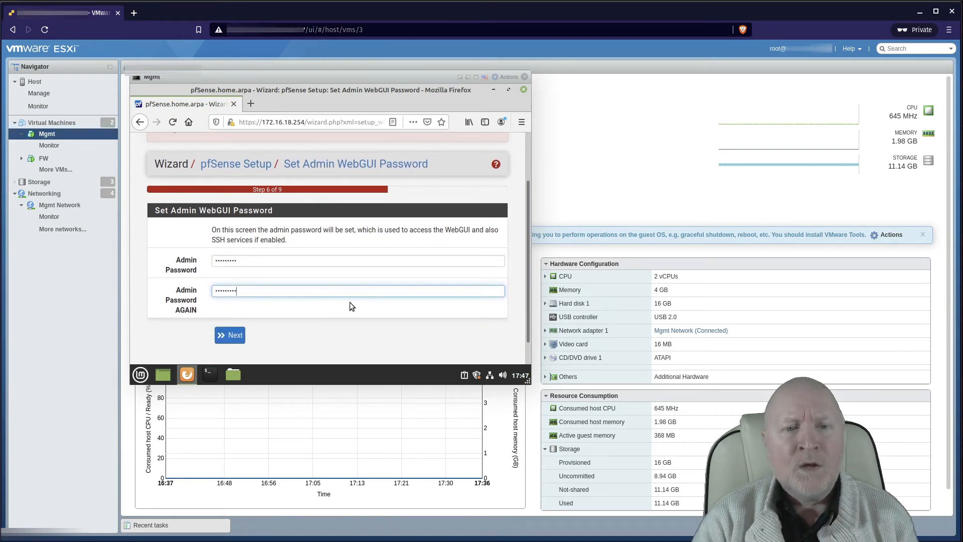
pyautogui.click(236, 335)
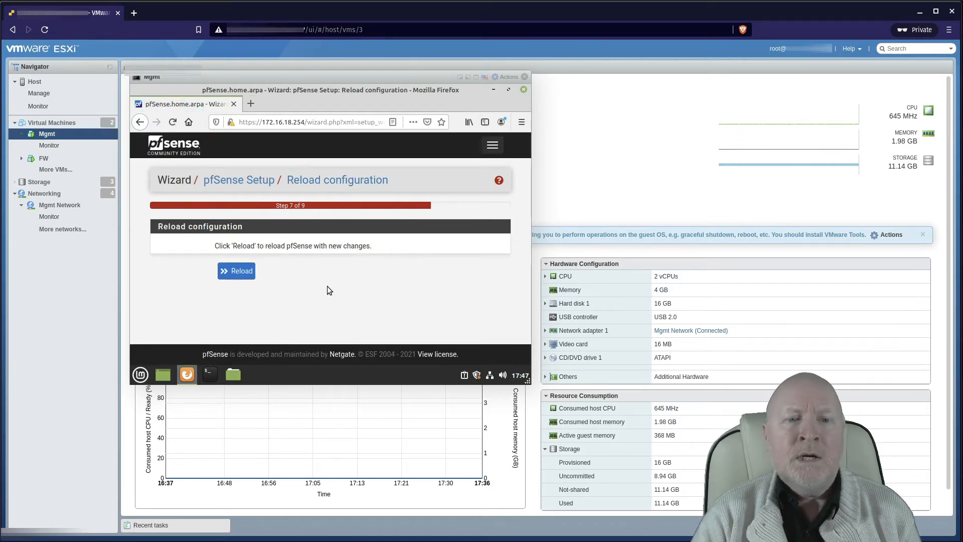
# Step: Reload pfSense until 'Wizard completed' appears, then switch to the Lab_Network draw.io diagram
pyautogui.click(246, 276)
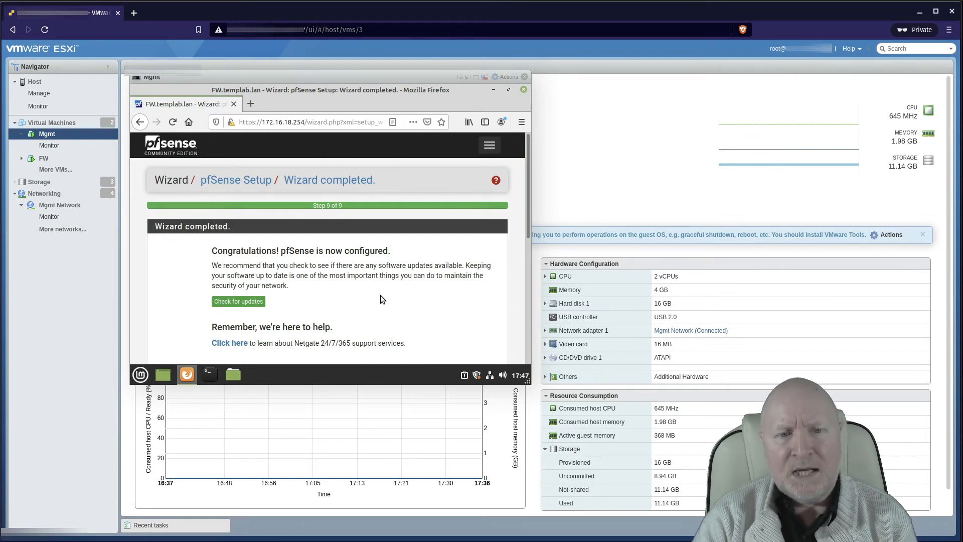
pyautogui.scroll(-3, 389, 279)
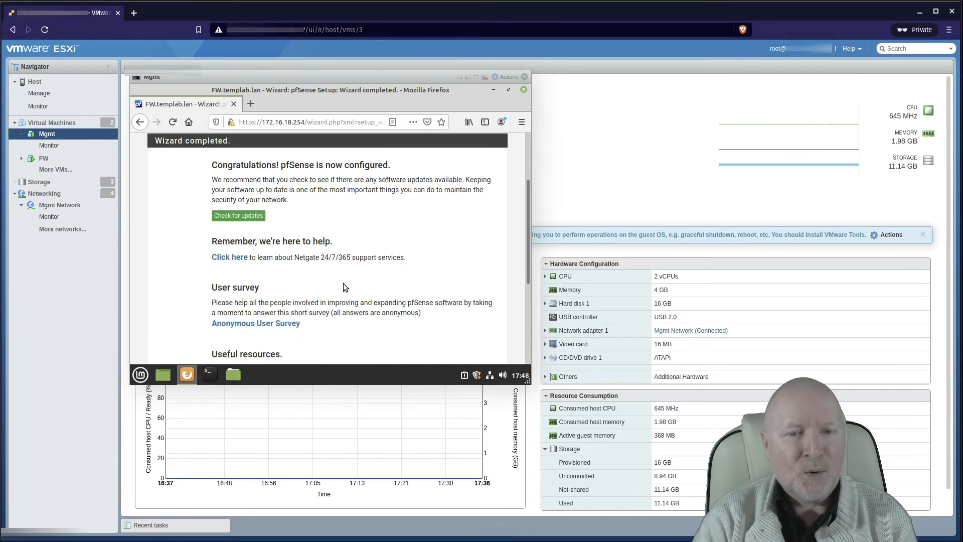
pyautogui.scroll(-2, 345, 287)
pyautogui.scroll(-3, 335, 303)
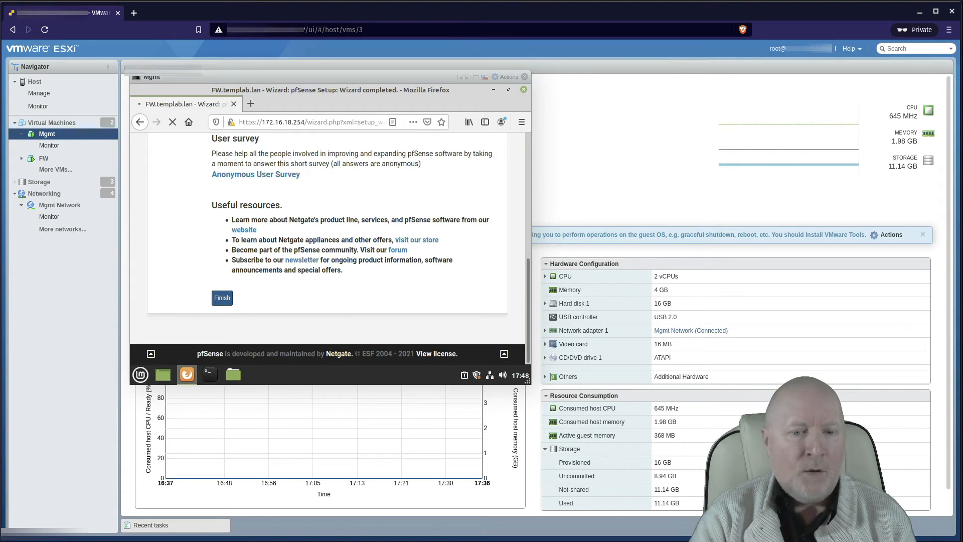
pyautogui.hotkey('alt', 'Tab')
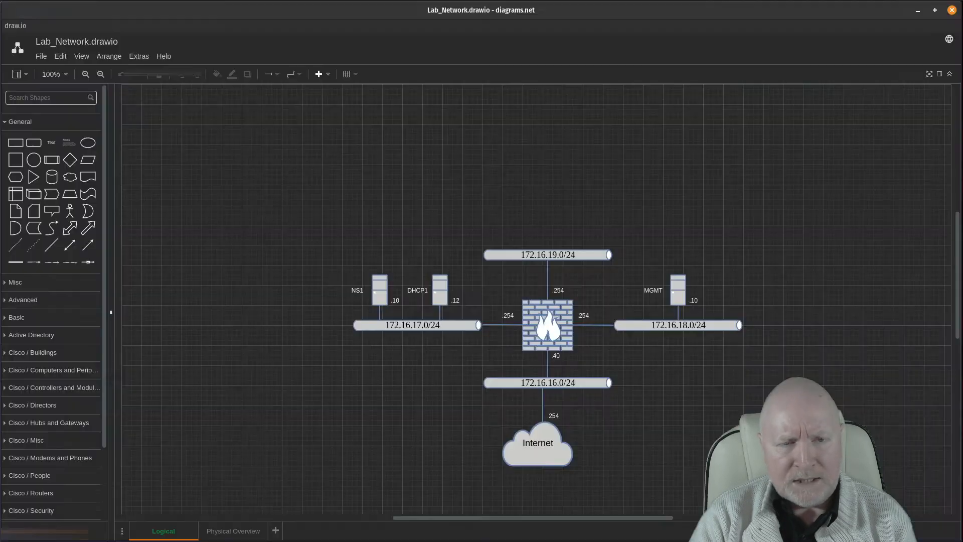
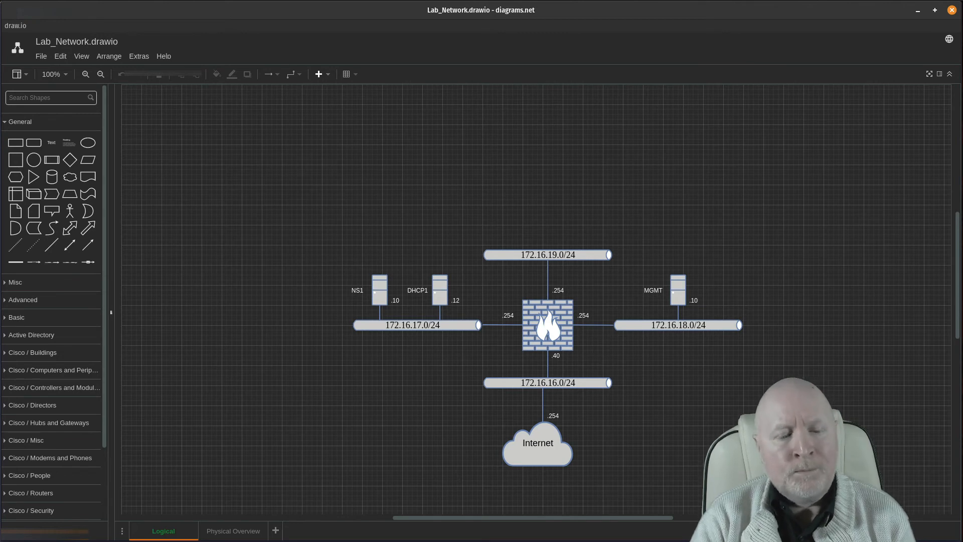
# Step: Switch from the Lab_Network diagram back to the ESXi host client showing the Mgmt VM console
pyautogui.hotkey('alt', 'Tab')
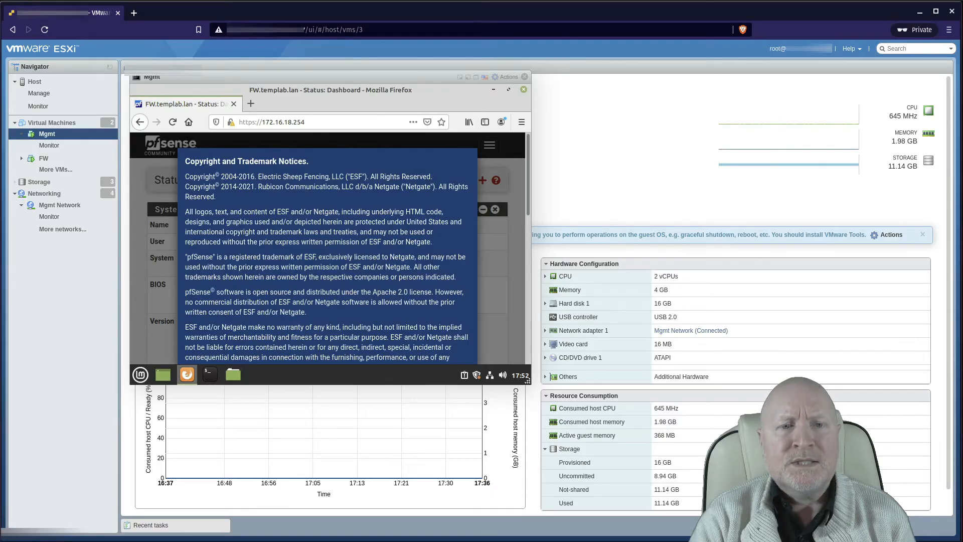
# Step: Accept the pfSense copyright and licence notice and close the user survey message
pyautogui.scroll(-2, 374, 291)
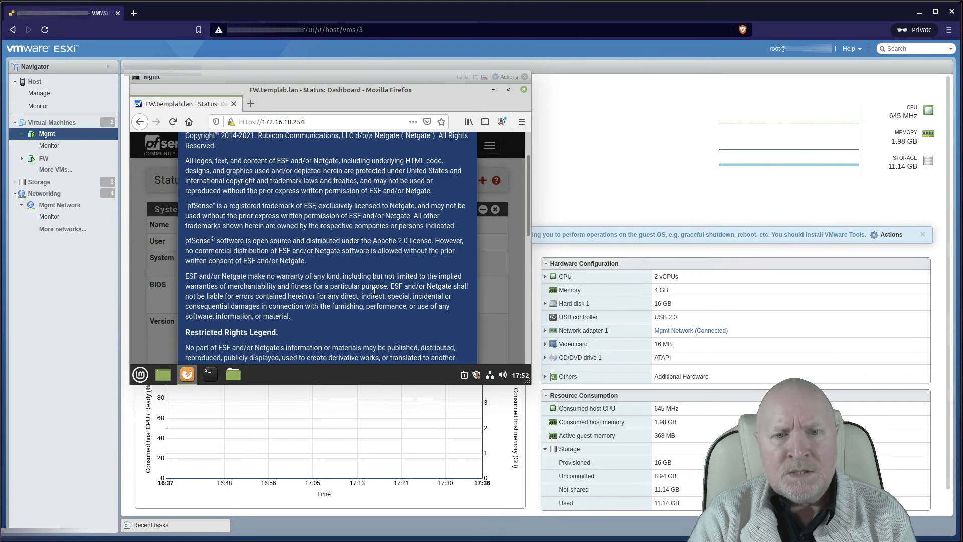
pyautogui.scroll(-8, 374, 291)
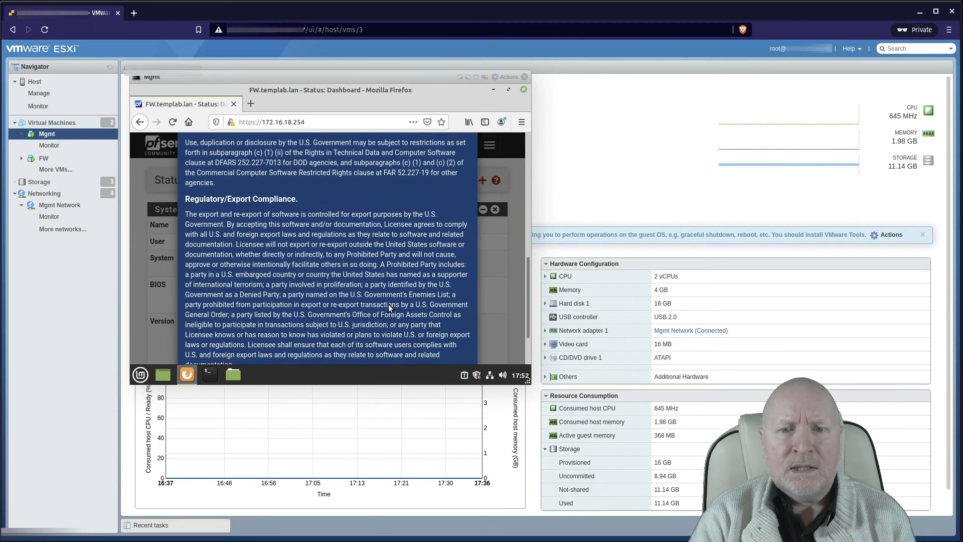
pyautogui.scroll(-3, 389, 304)
pyautogui.click(453, 337)
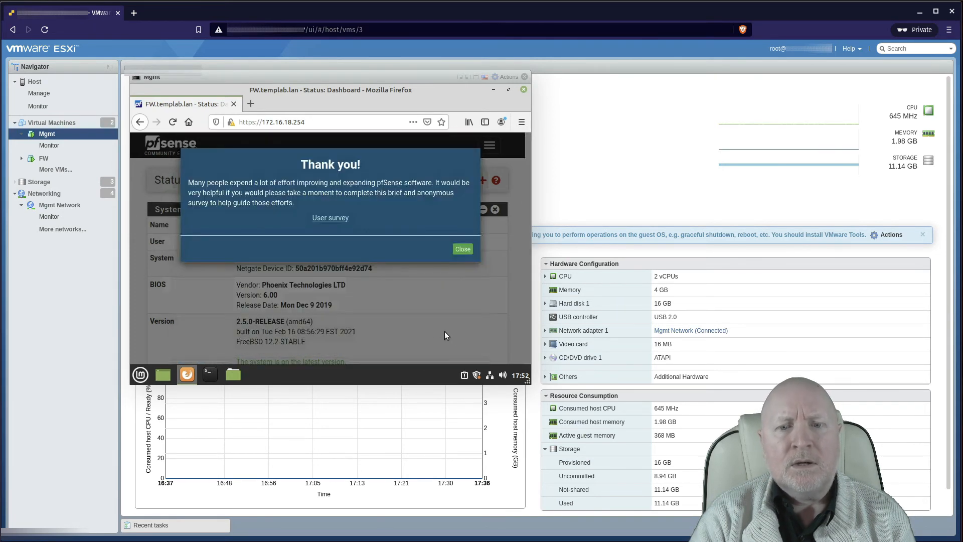
pyautogui.click(471, 253)
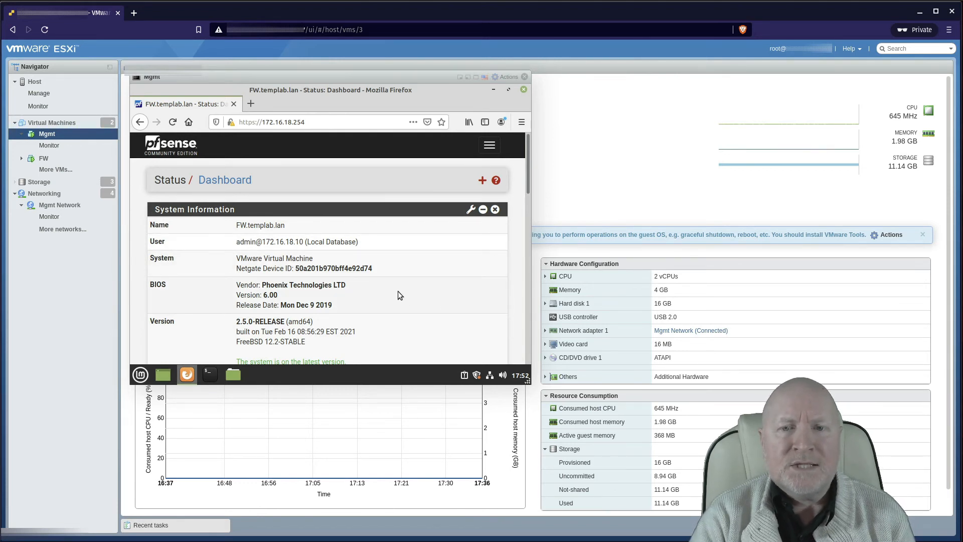
# Step: Review the FW.templab.lan dashboard (2.5.0-RELEASE, 12% memory) and open pfSense's main navigation
pyautogui.scroll(-5, 427, 300)
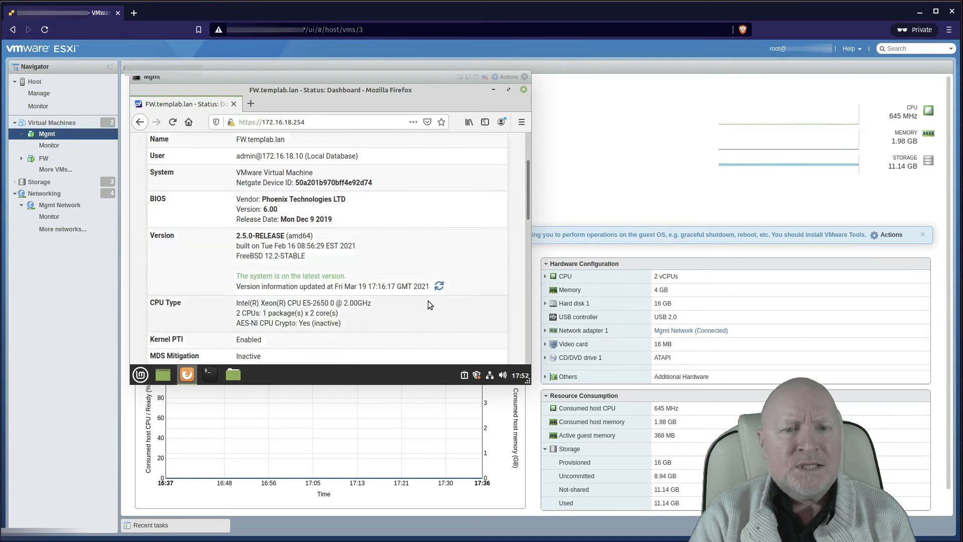
pyautogui.scroll(-5, 462, 316)
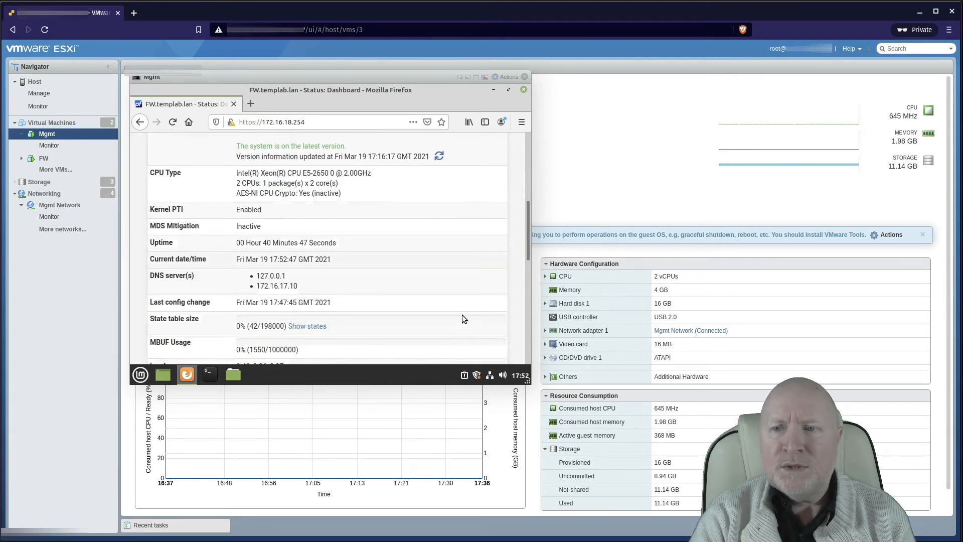
pyautogui.scroll(-3, 462, 316)
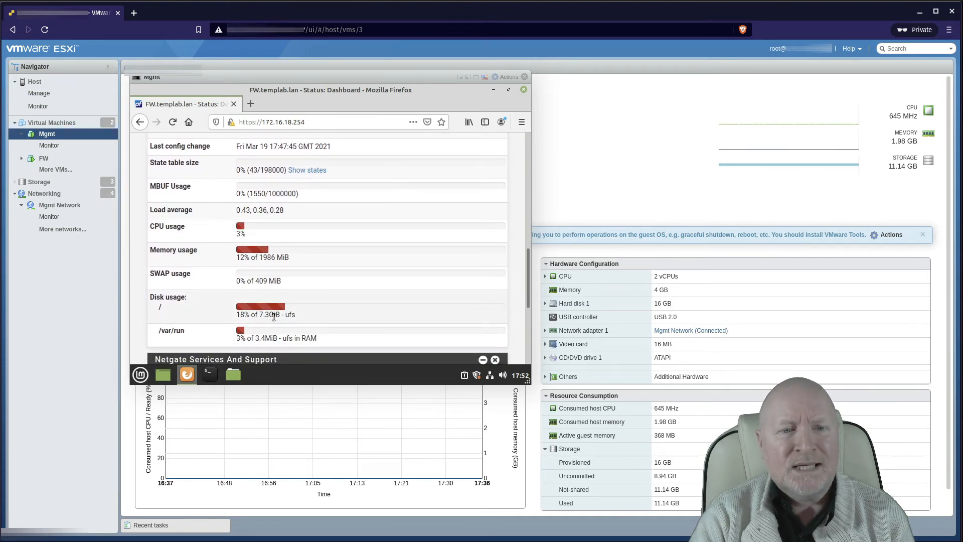
pyautogui.scroll(1, 273, 317)
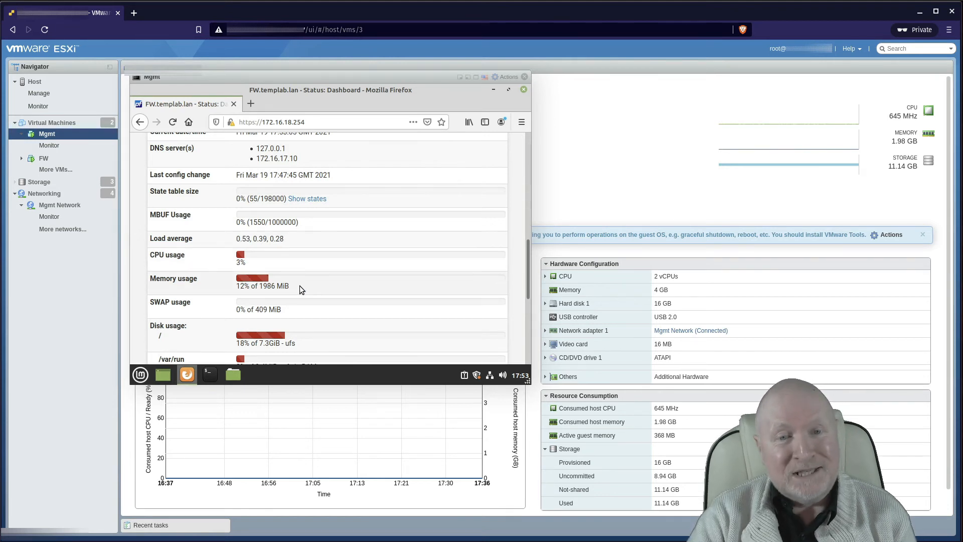
pyautogui.scroll(3, 300, 285)
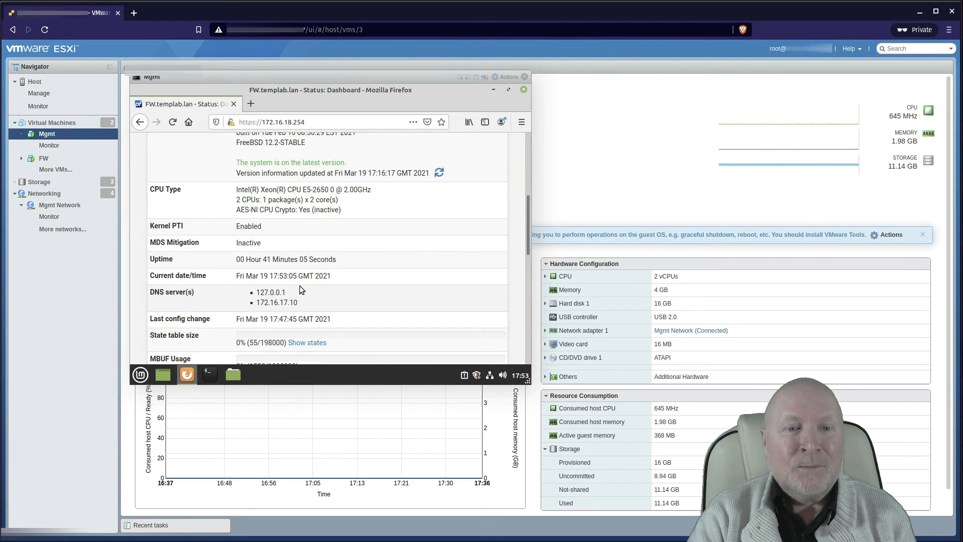
pyautogui.scroll(2, 299, 285)
pyautogui.scroll(2, 300, 286)
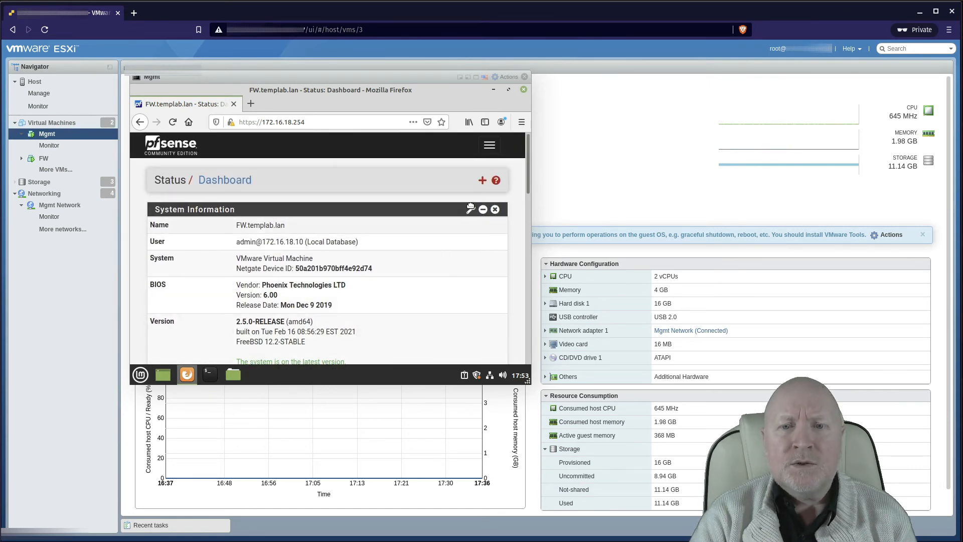
pyautogui.click(490, 145)
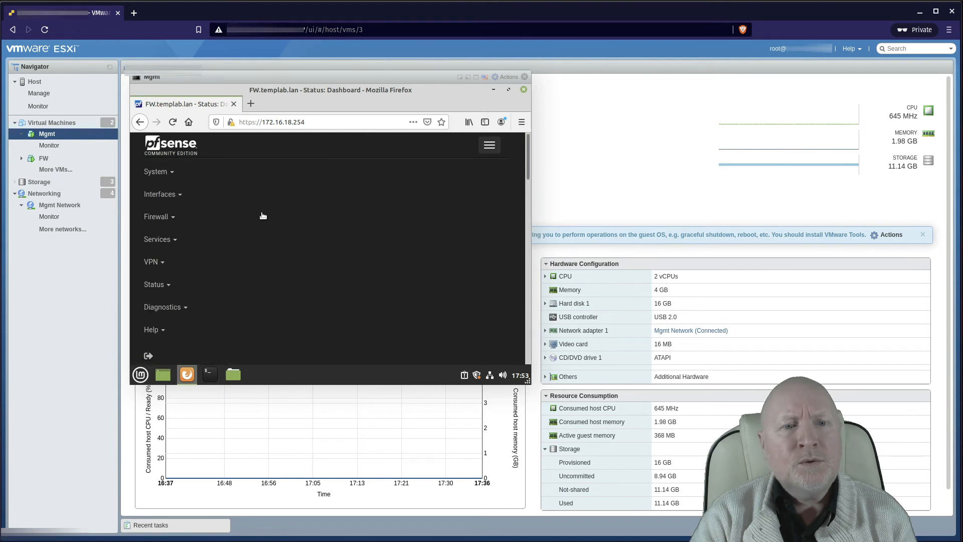
# Step: Go to Firewall > Rules, view the Floating rules, then show the empty WAN rules list
pyautogui.click(161, 224)
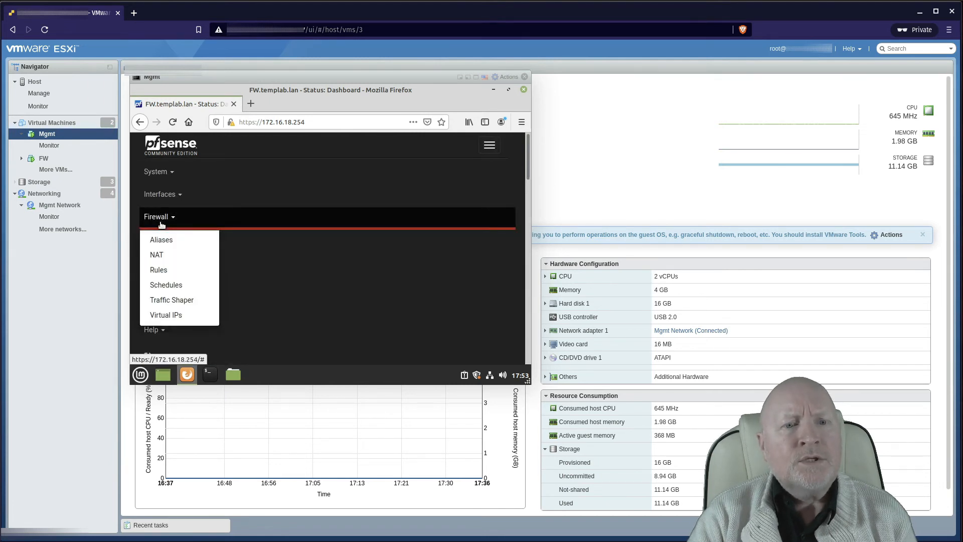
pyautogui.click(160, 270)
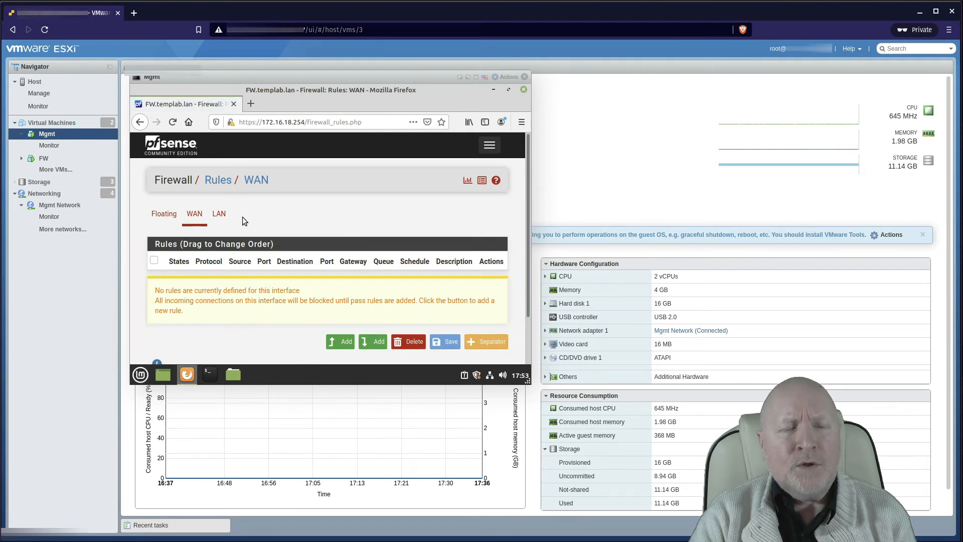
pyautogui.click(164, 219)
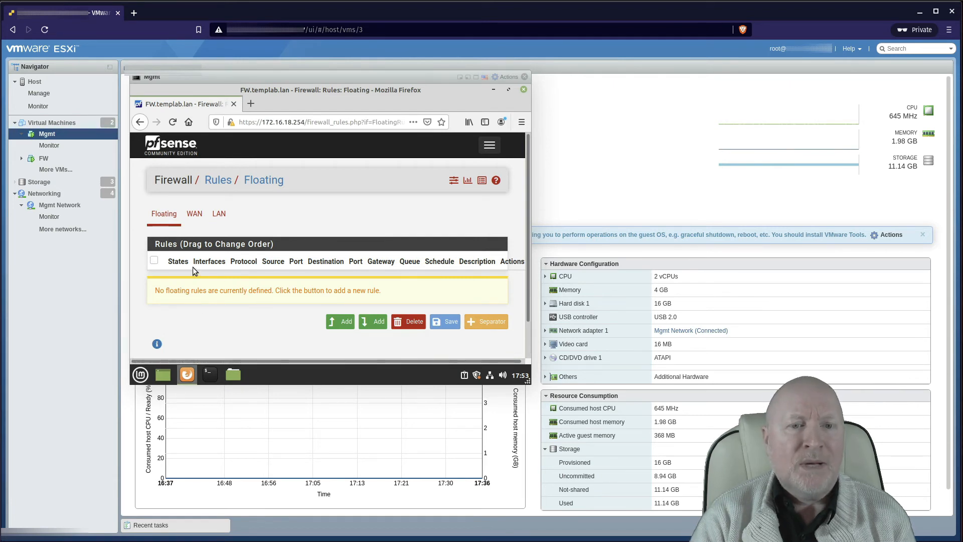
pyautogui.click(196, 214)
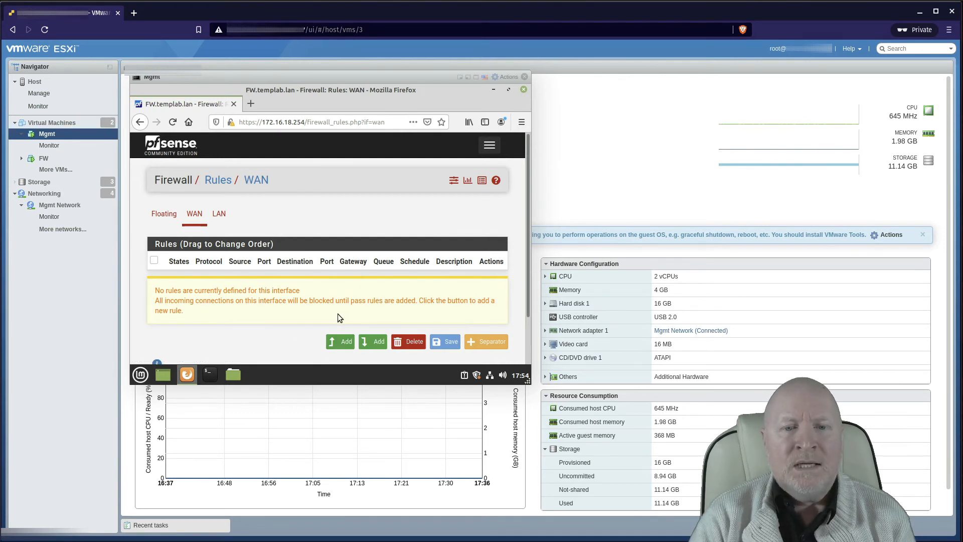
# Step: Add a new top WAN rule that blocks IPv4 traffic of any protocol
pyautogui.click(342, 343)
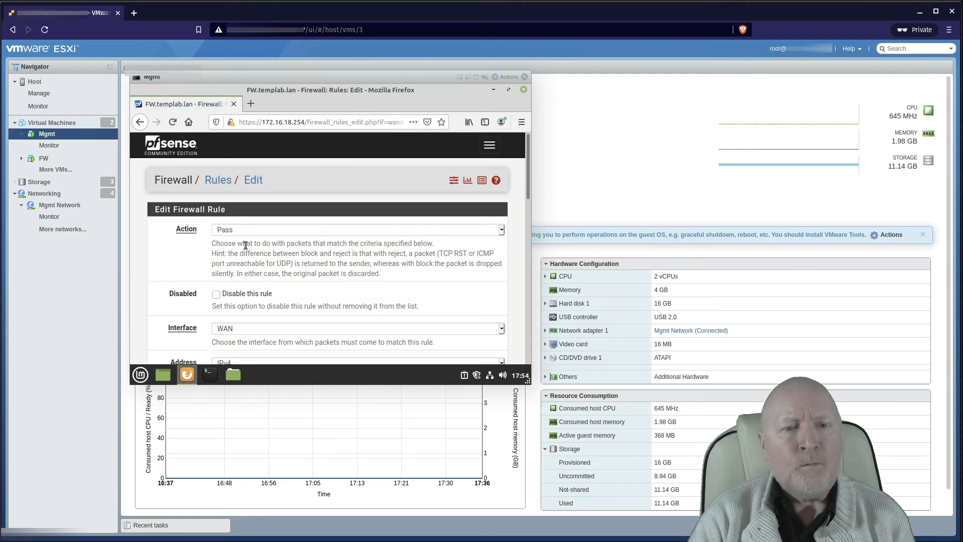
pyautogui.click(237, 230)
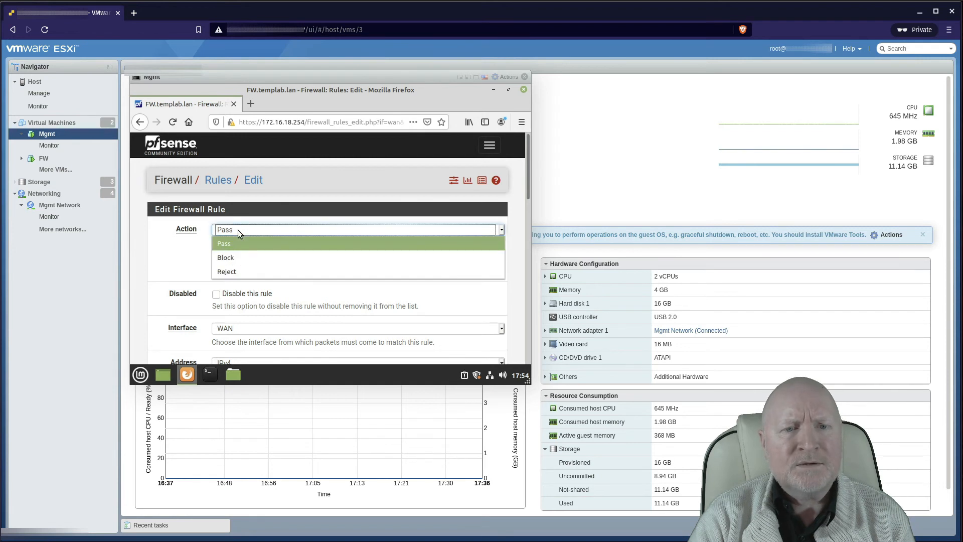
pyautogui.click(235, 256)
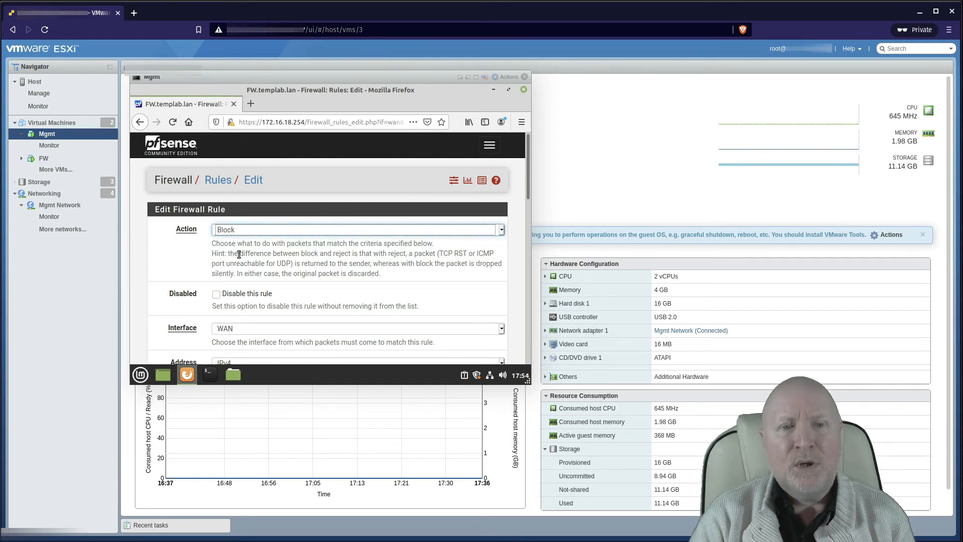
pyautogui.scroll(-3, 267, 296)
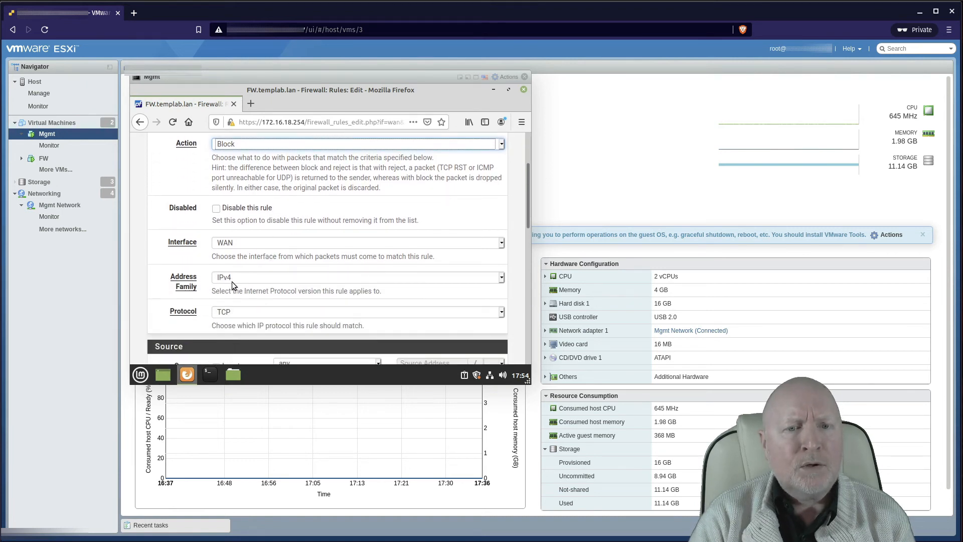
pyautogui.click(232, 281)
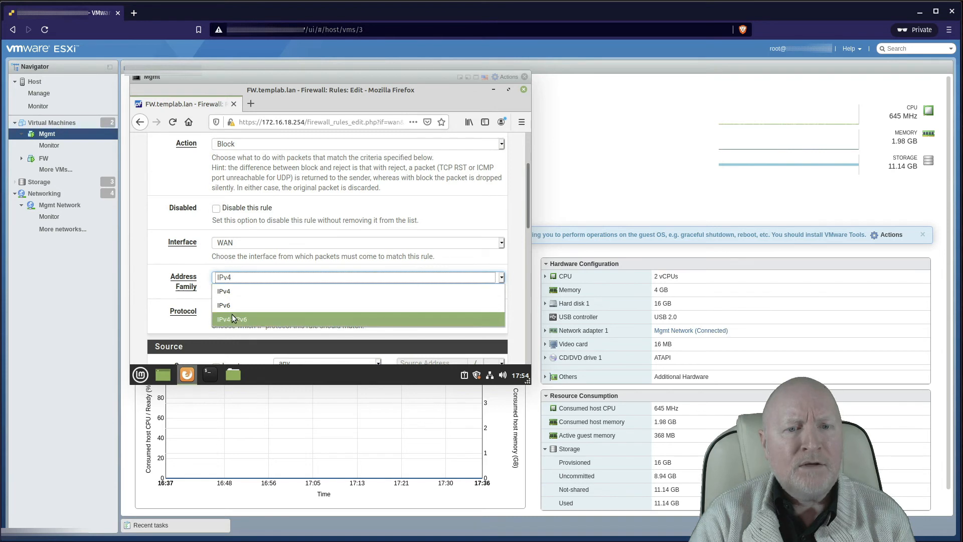
pyautogui.click(237, 290)
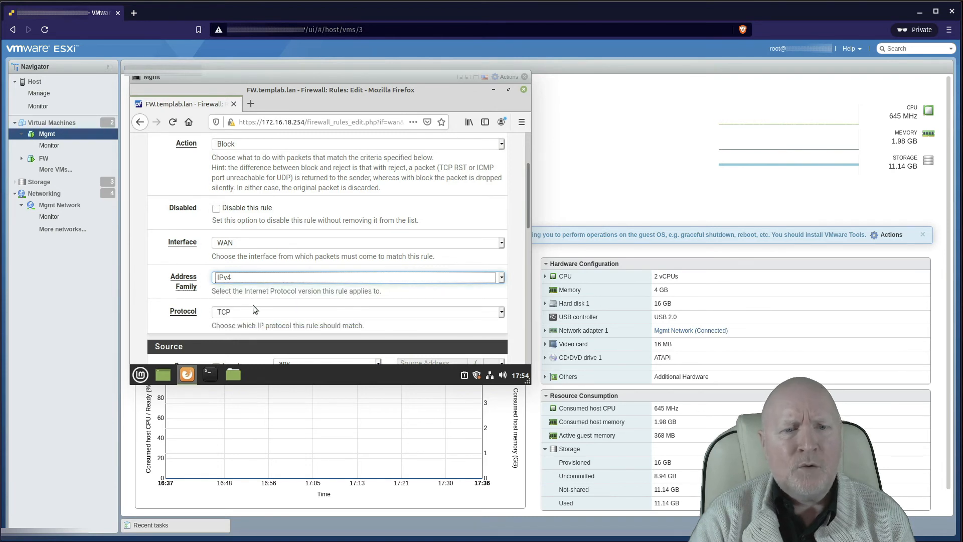
pyautogui.scroll(-2, 269, 297)
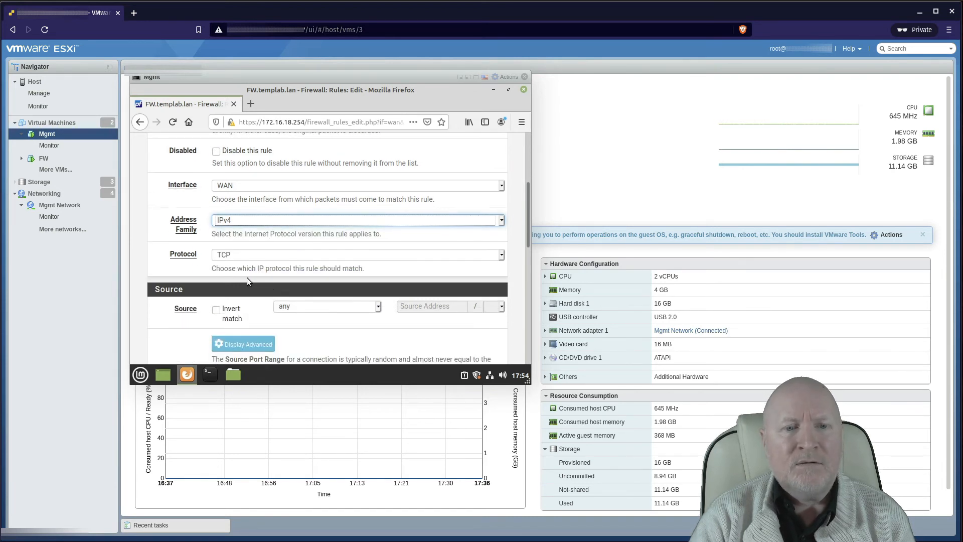
pyautogui.click(227, 258)
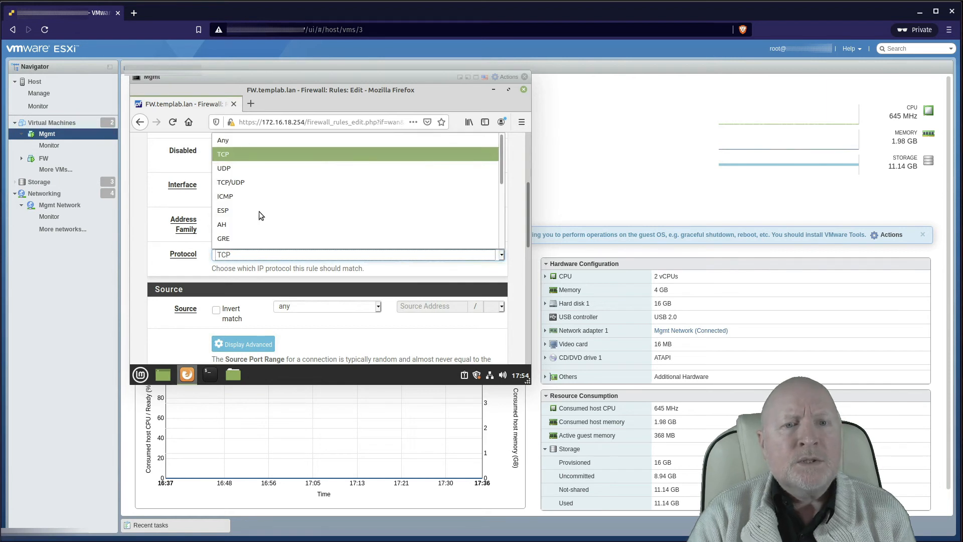
pyautogui.click(213, 143)
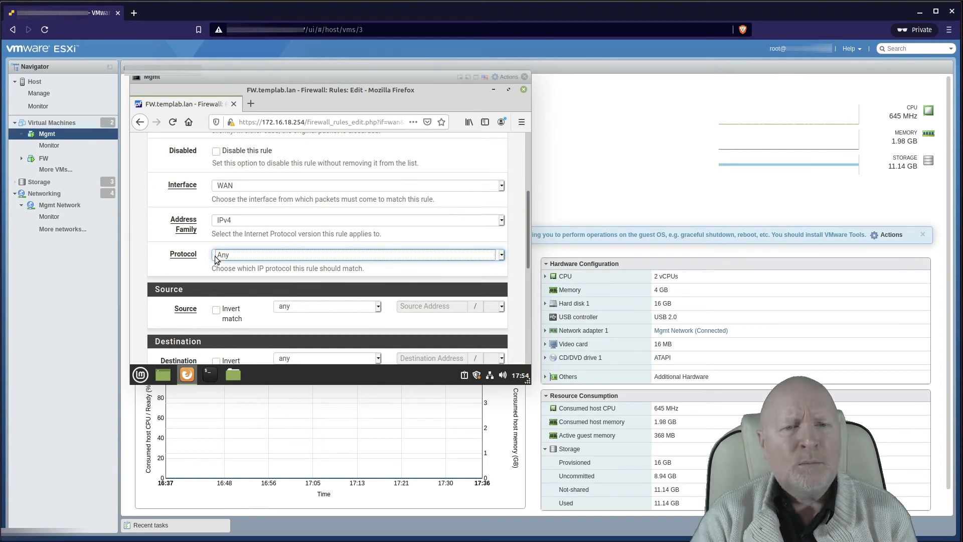
# Step: Give the rule the description 'Explicit Deny Rule' and save it
pyautogui.scroll(-3, 278, 253)
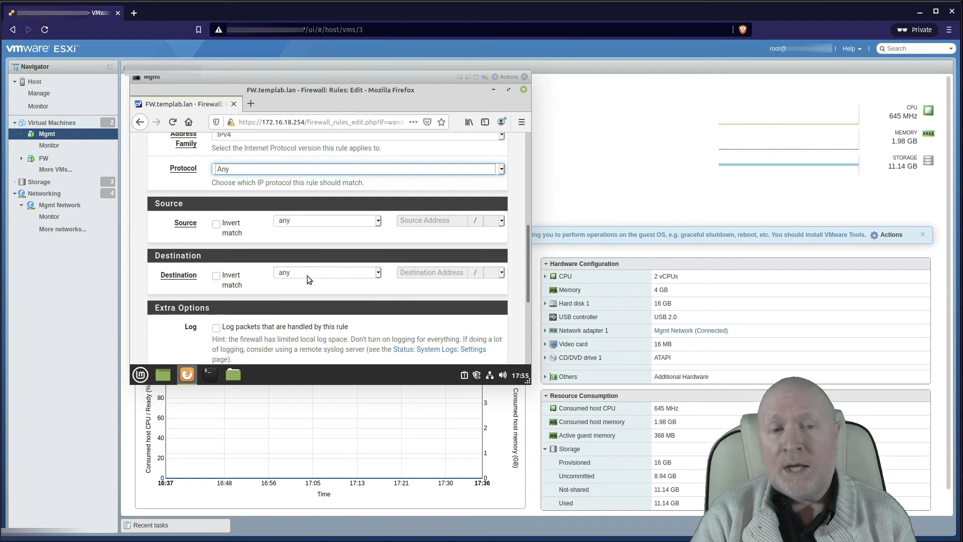
pyautogui.scroll(-2, 280, 277)
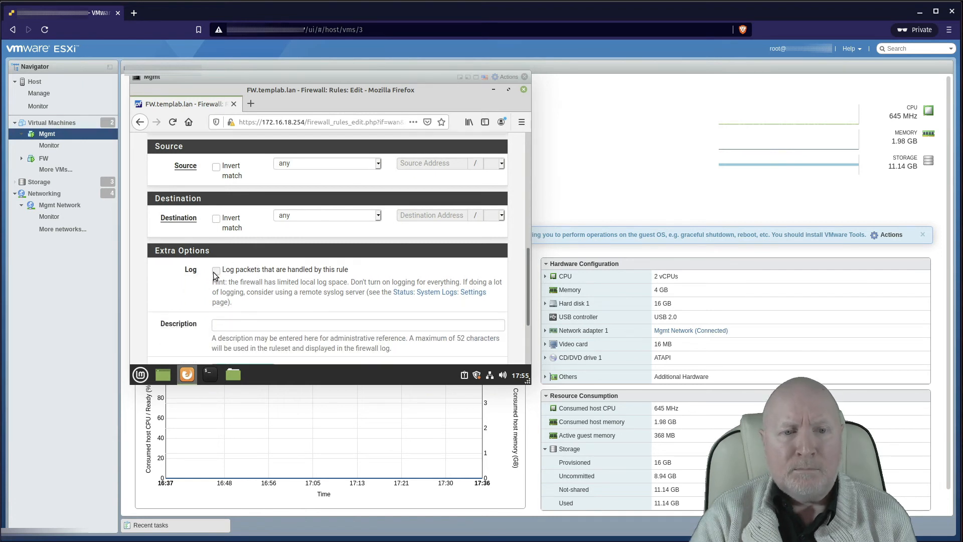
pyautogui.click(262, 325)
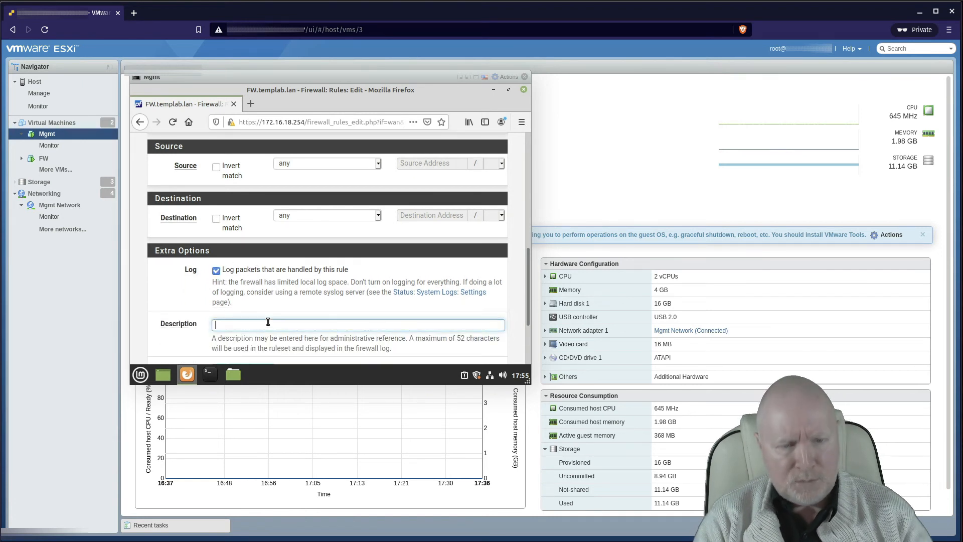
pyautogui.write('Expl')
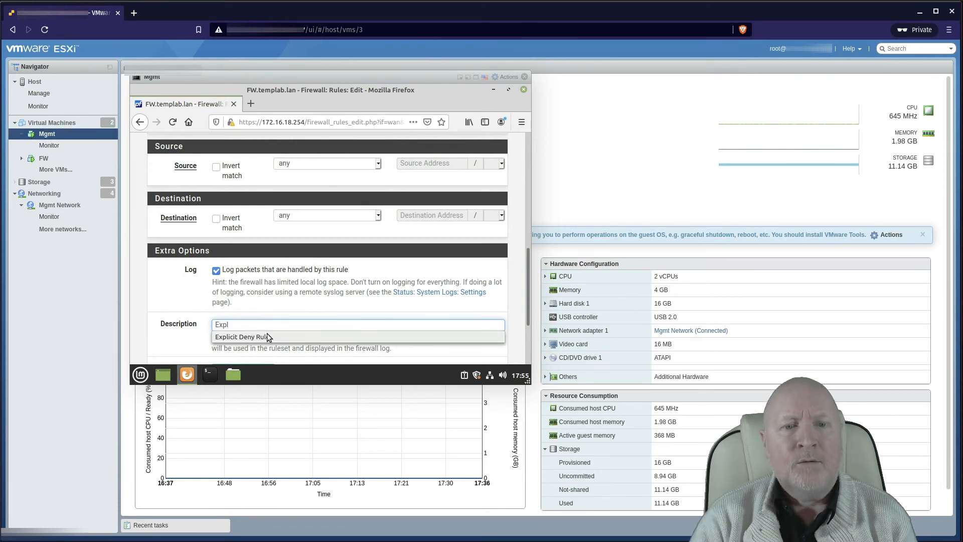
pyautogui.click(267, 333)
pyautogui.scroll(-2, 305, 297)
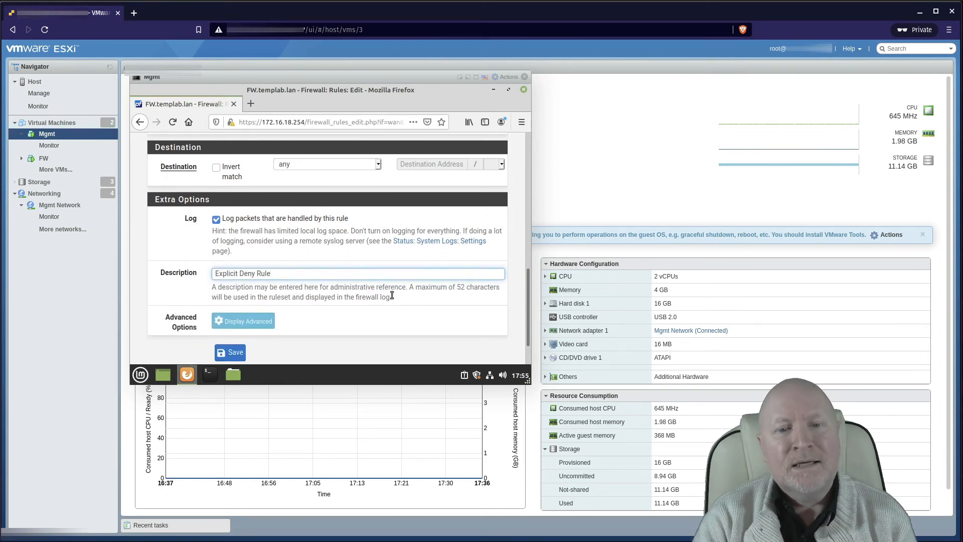
pyautogui.click(231, 346)
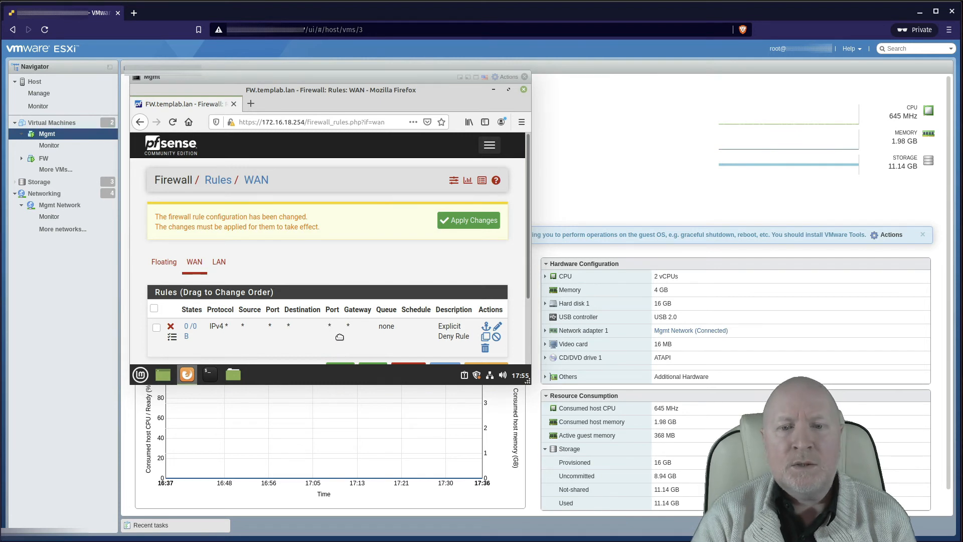
# Step: Apply the pending WAN rule changes and display the LAN rules with Anti-Lockout and allow-LAN entries
pyautogui.scroll(-1, 340, 336)
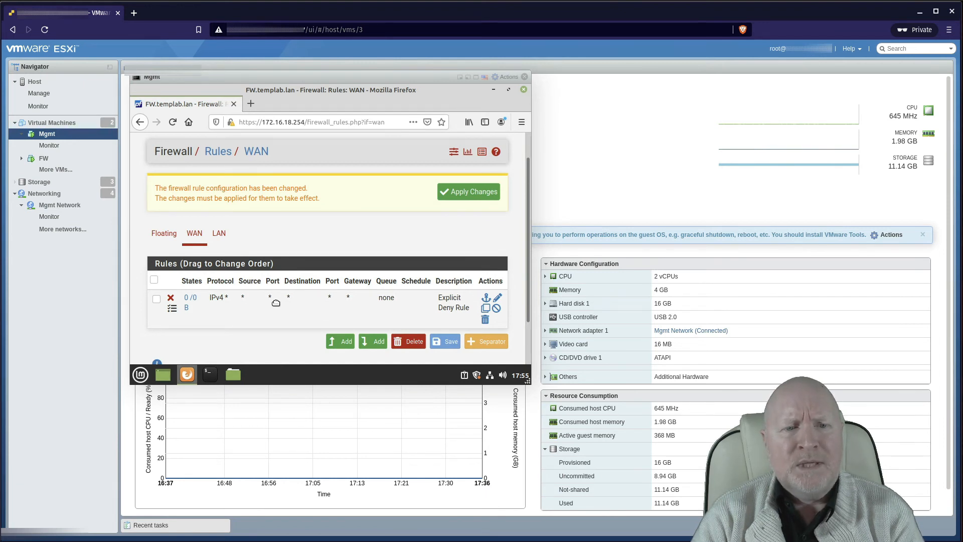
pyautogui.click(457, 194)
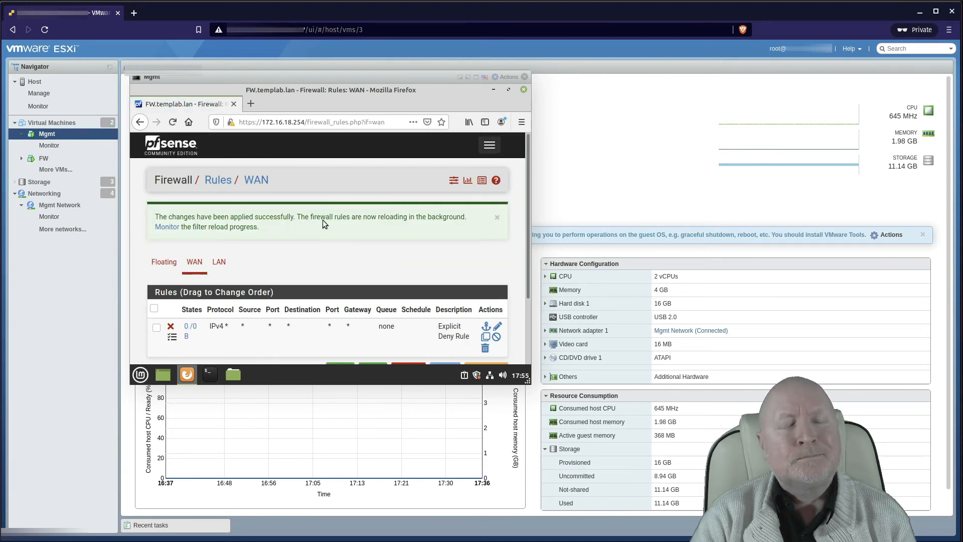
pyautogui.click(220, 183)
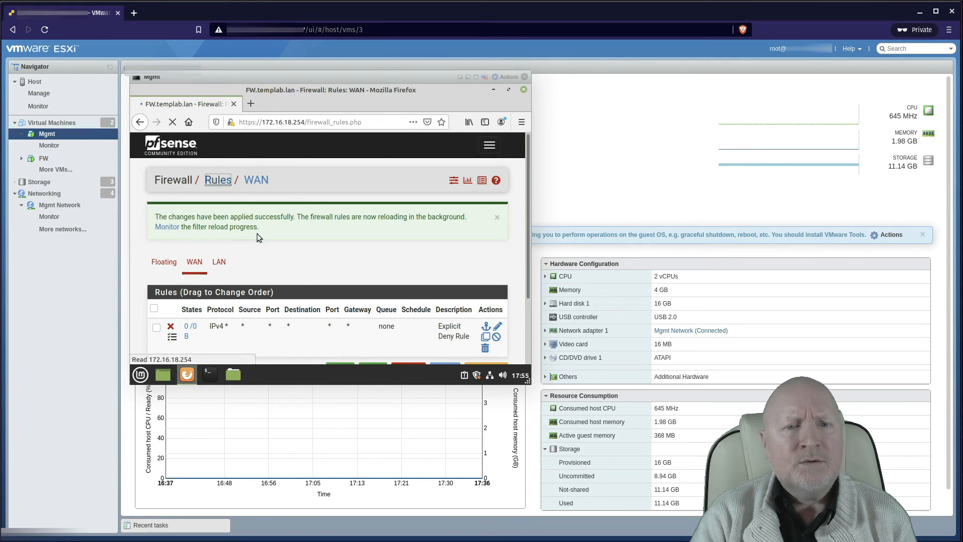
pyautogui.click(224, 216)
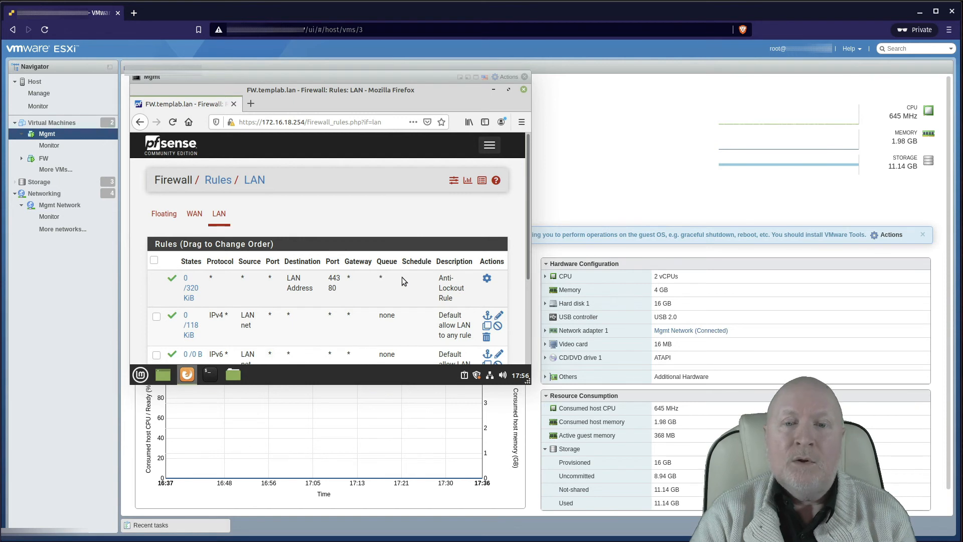
pyautogui.scroll(-2, 401, 278)
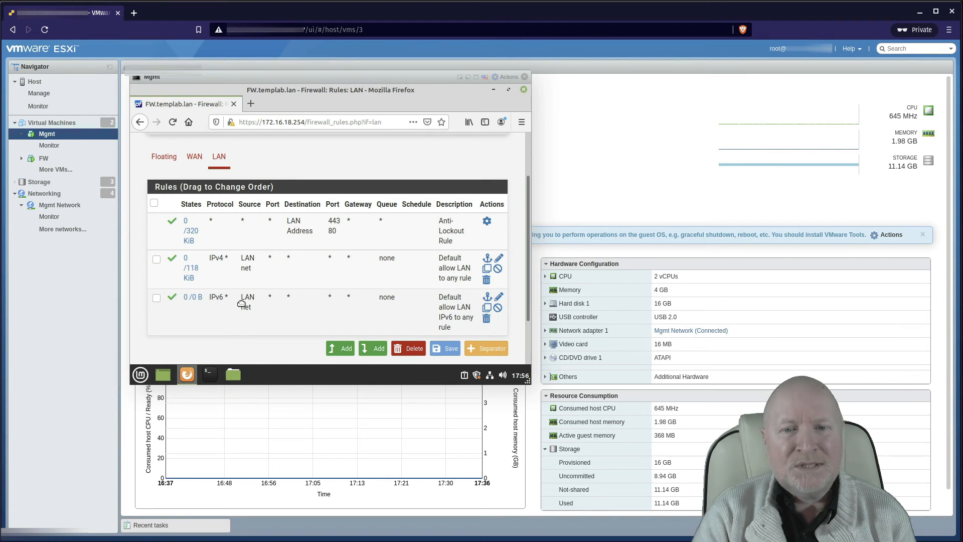
# Step: Add a new rule at the top of the LAN list with protocol UDP
pyautogui.click(344, 350)
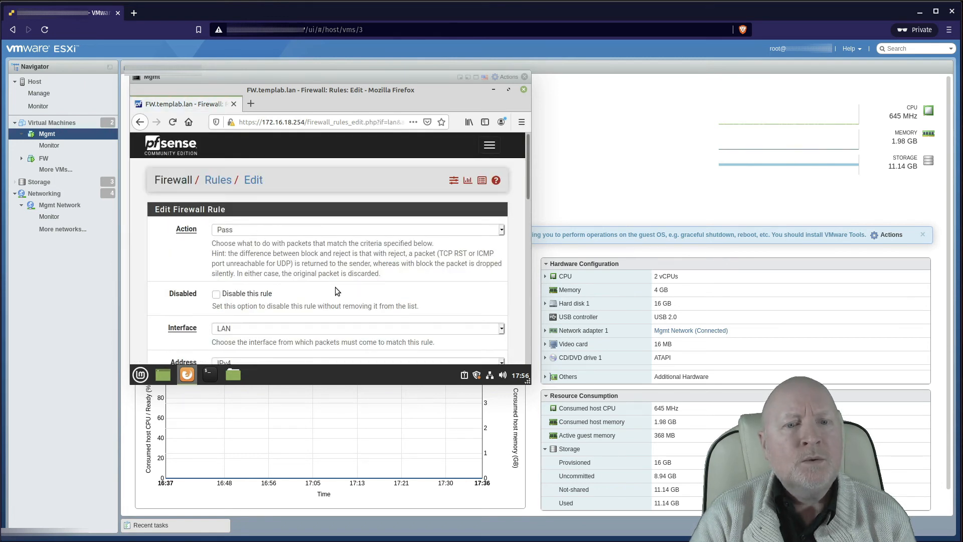
pyautogui.scroll(-3, 334, 290)
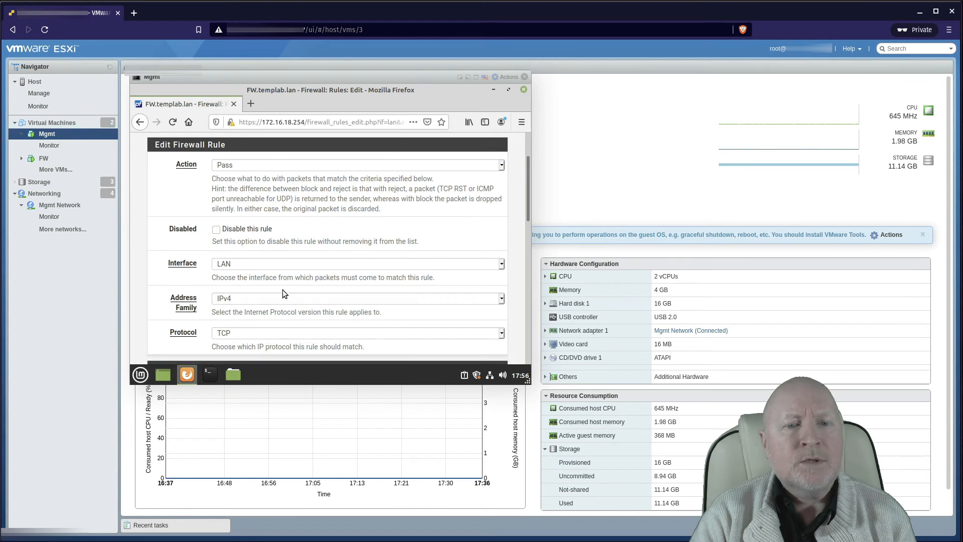
pyautogui.scroll(-2, 282, 293)
pyautogui.click(245, 287)
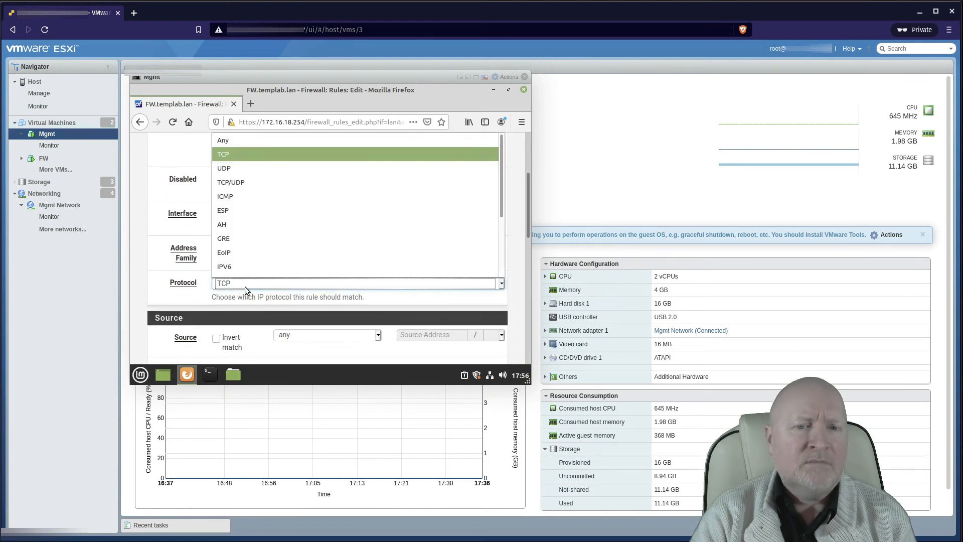
pyautogui.click(244, 169)
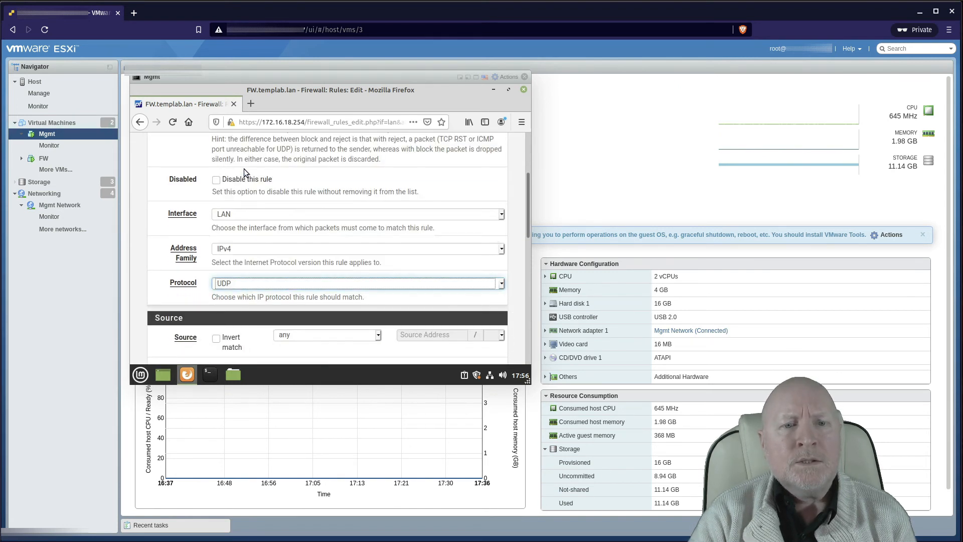
# Step: Set the new rule's source to LAN net
pyautogui.scroll(-2, 271, 231)
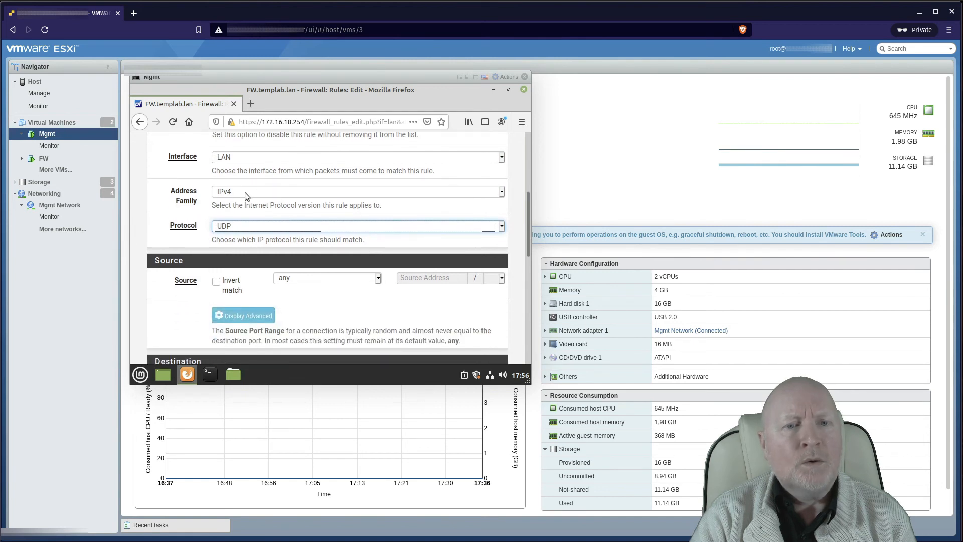
pyautogui.scroll(1, 245, 192)
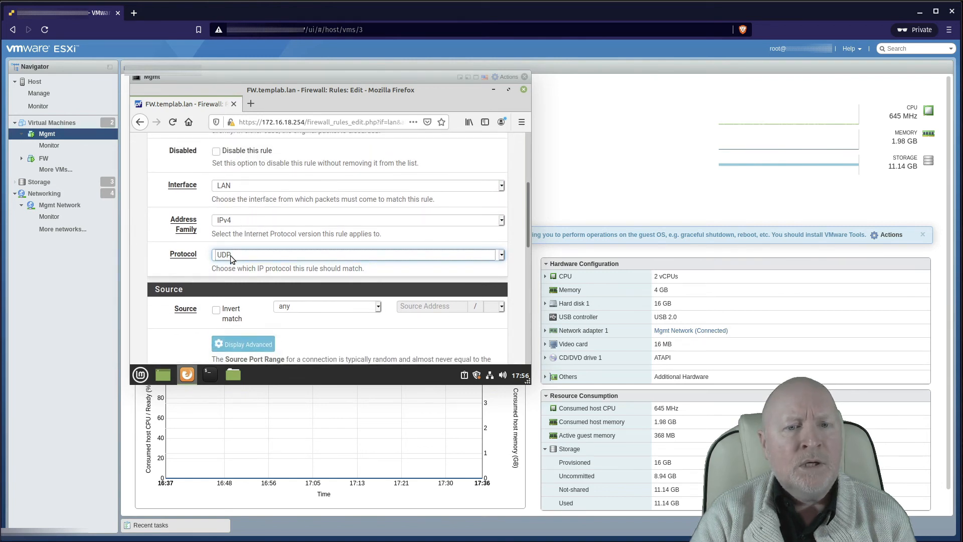
pyautogui.scroll(-2, 355, 304)
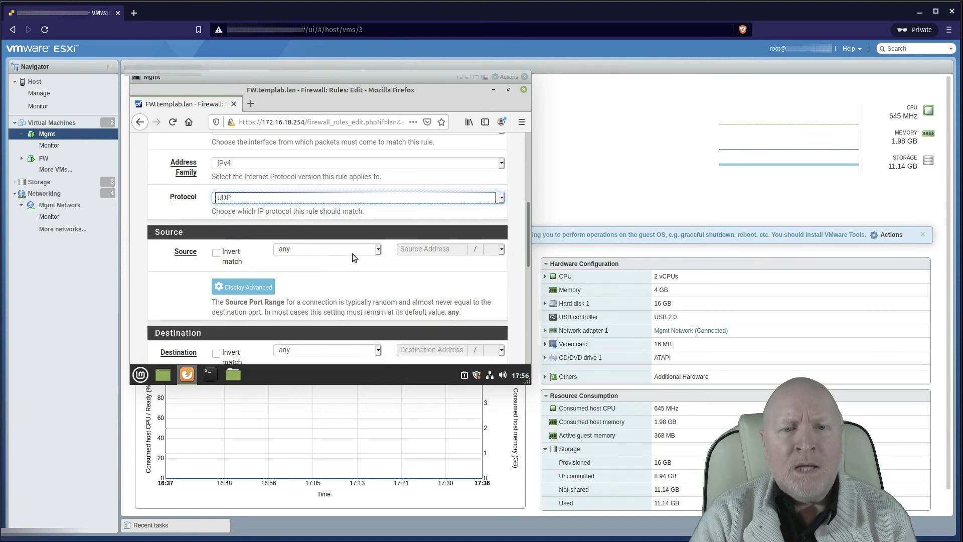
pyautogui.click(352, 254)
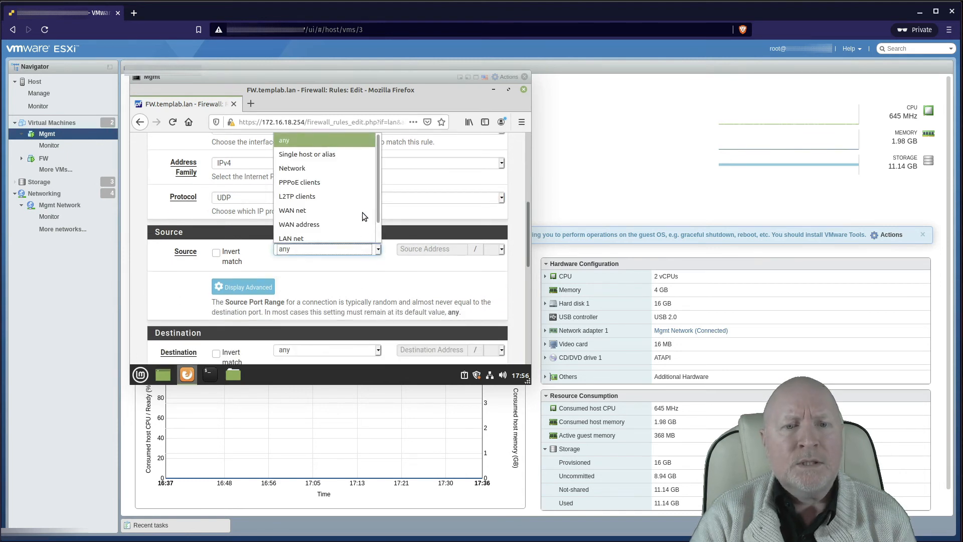
pyautogui.scroll(-1, 362, 211)
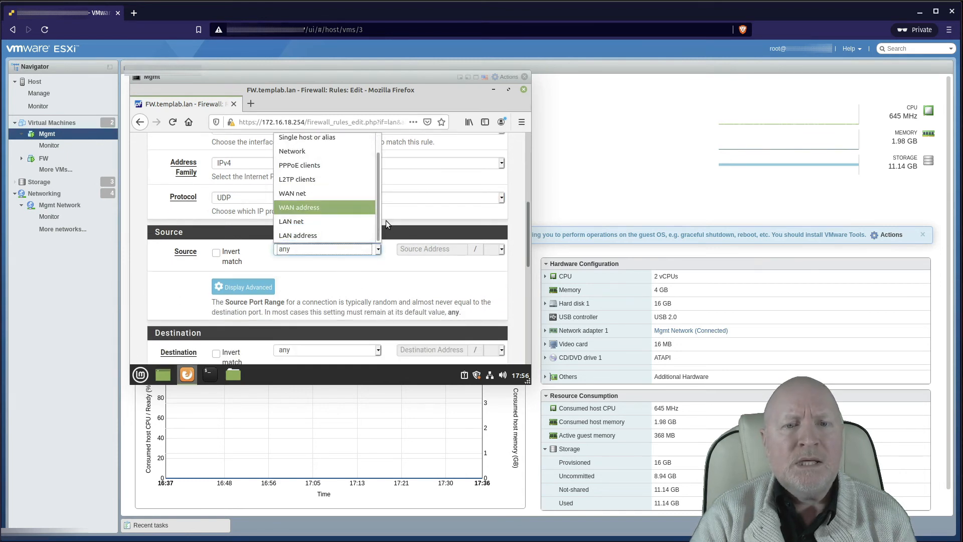
pyautogui.click(339, 224)
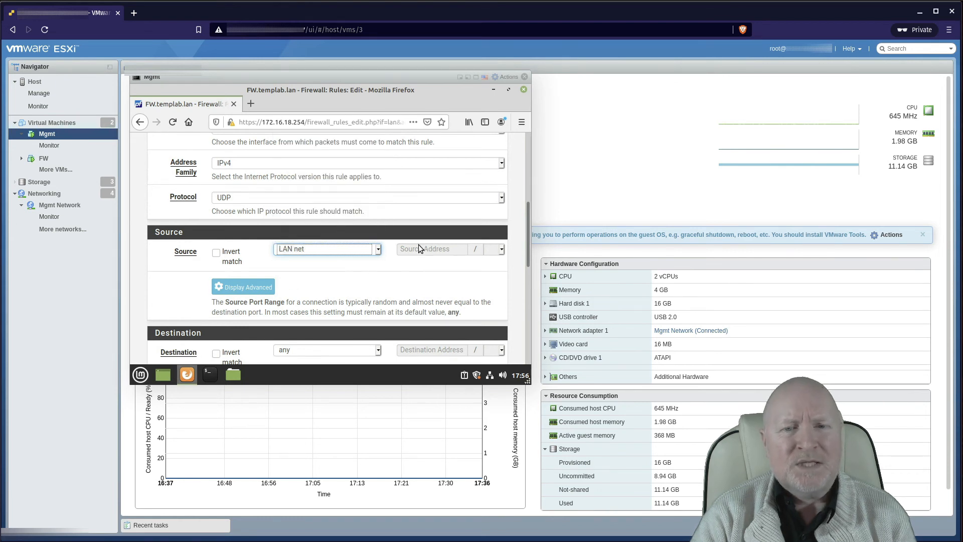
pyautogui.scroll(-1, 392, 268)
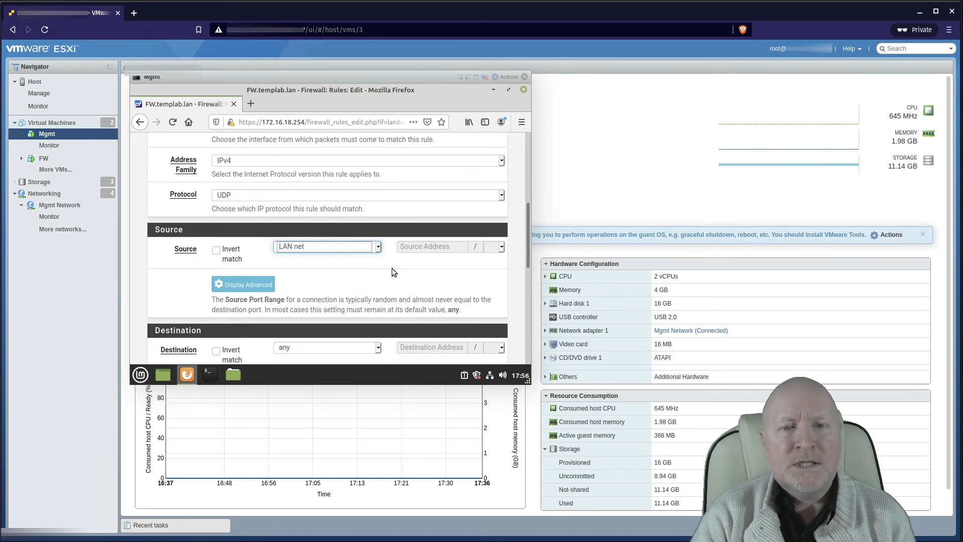
pyautogui.scroll(-3, 391, 268)
pyautogui.scroll(3, 325, 201)
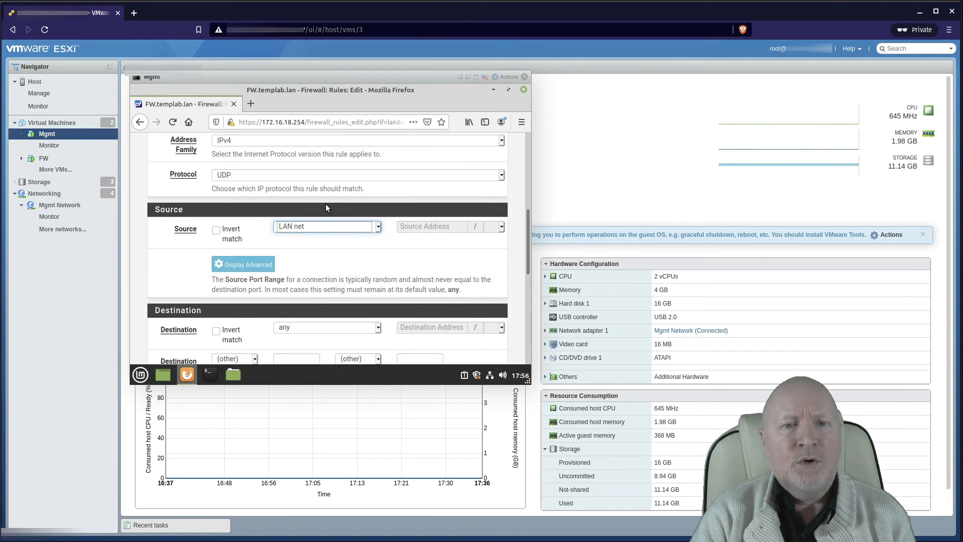
pyautogui.scroll(1, 326, 207)
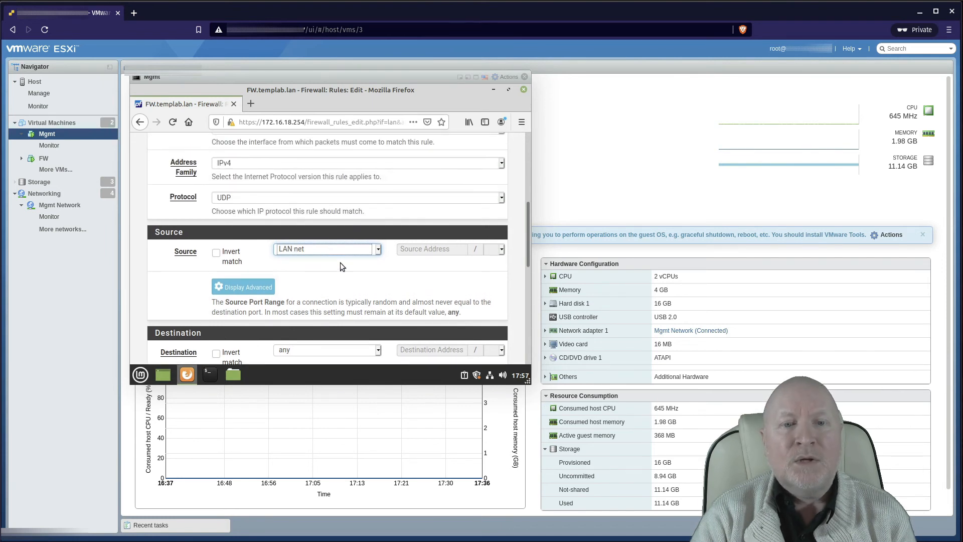
pyautogui.scroll(-1, 311, 260)
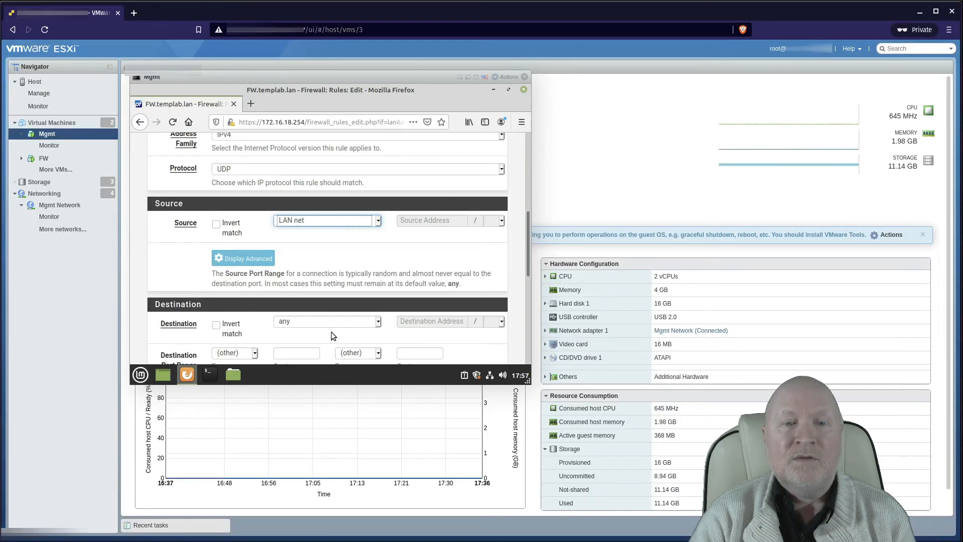
pyautogui.click(305, 222)
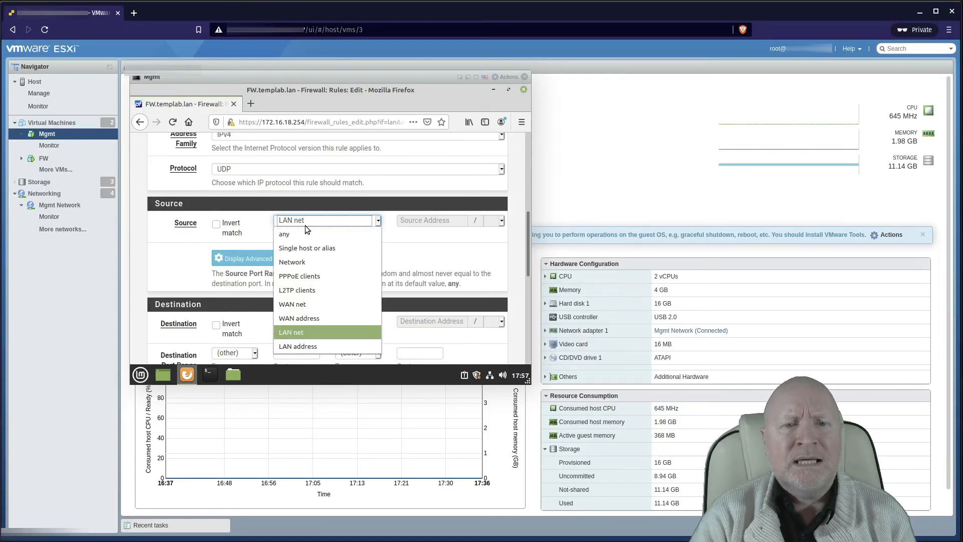
pyautogui.click(392, 242)
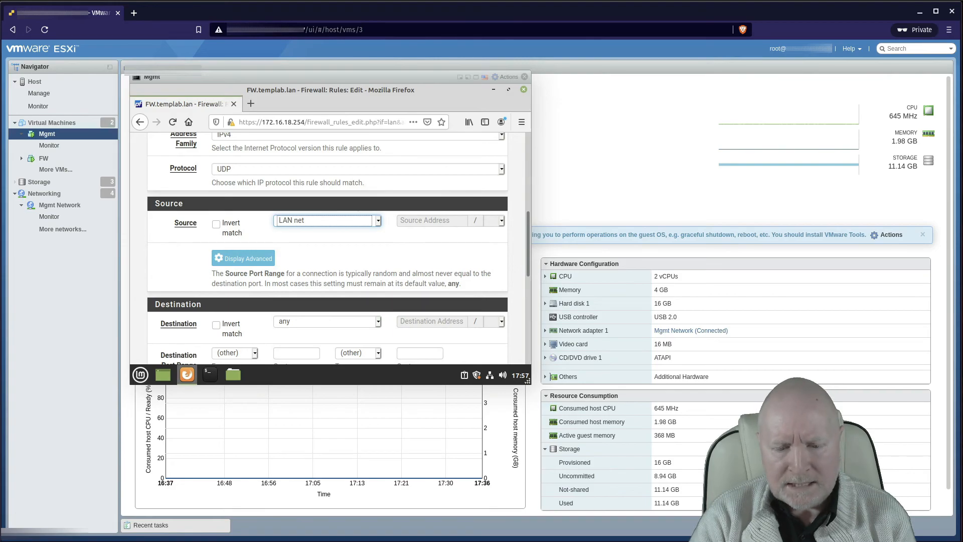
pyautogui.hotkey('alt', 'Tab')
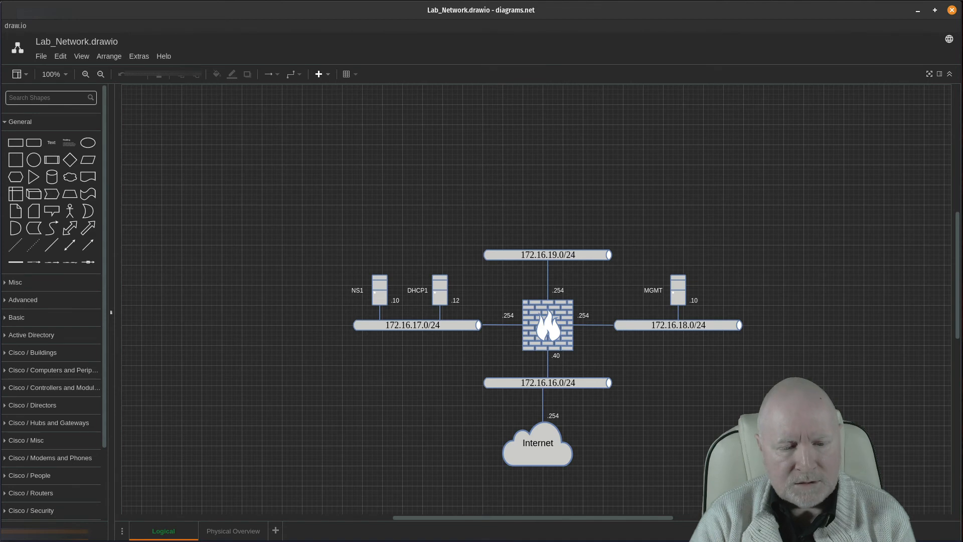
pyautogui.hotkey('alt', 'Tab')
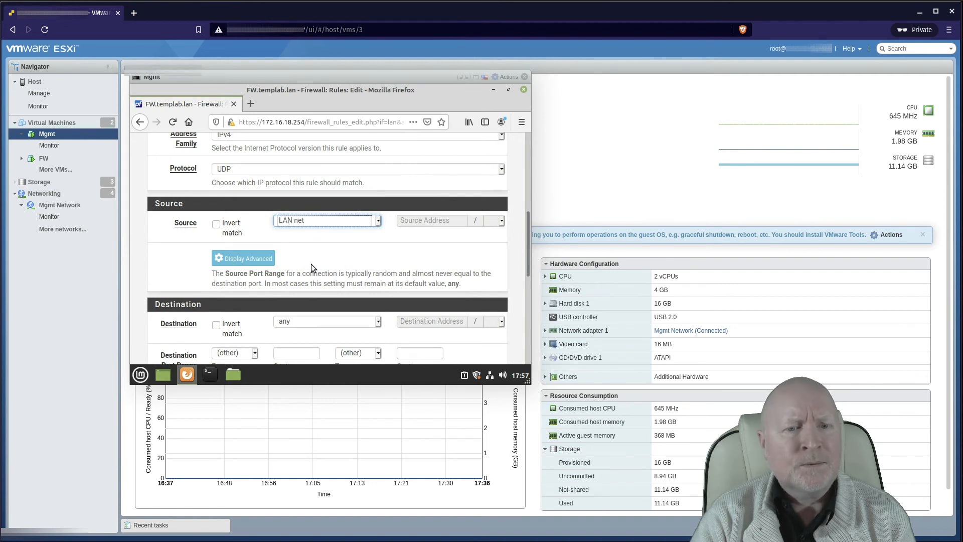
# Step: Keep the destination as any and set the destination port range to DNS (53)
pyautogui.scroll(-1, 309, 263)
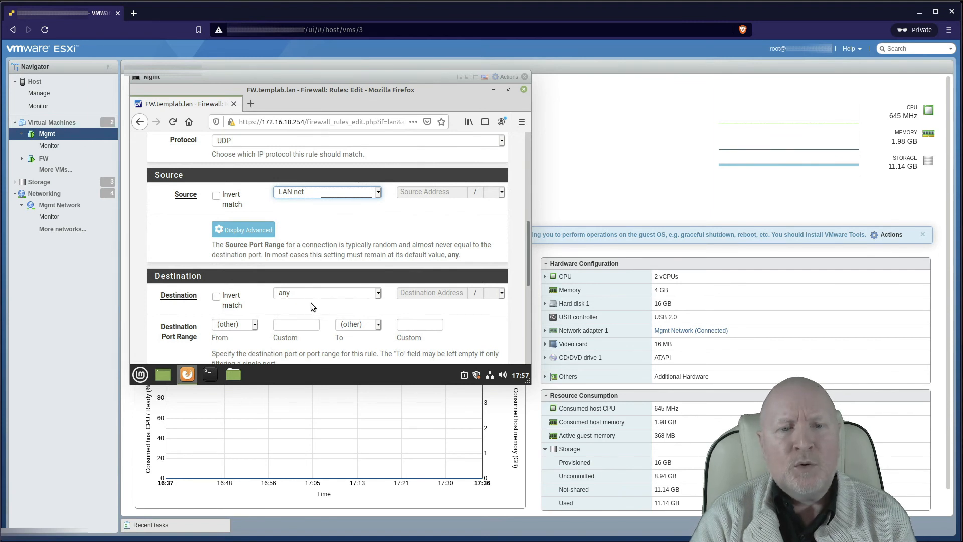
pyautogui.click(323, 294)
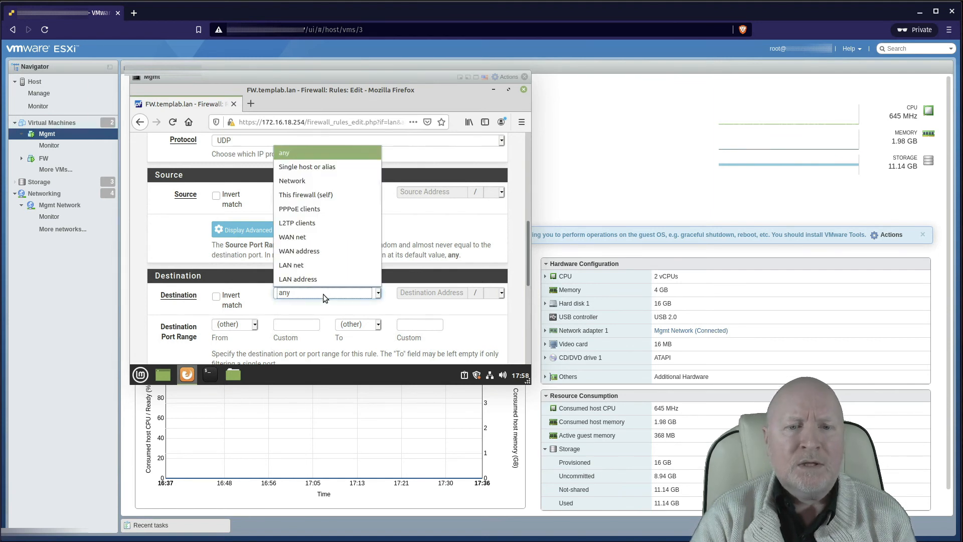
pyautogui.click(306, 167)
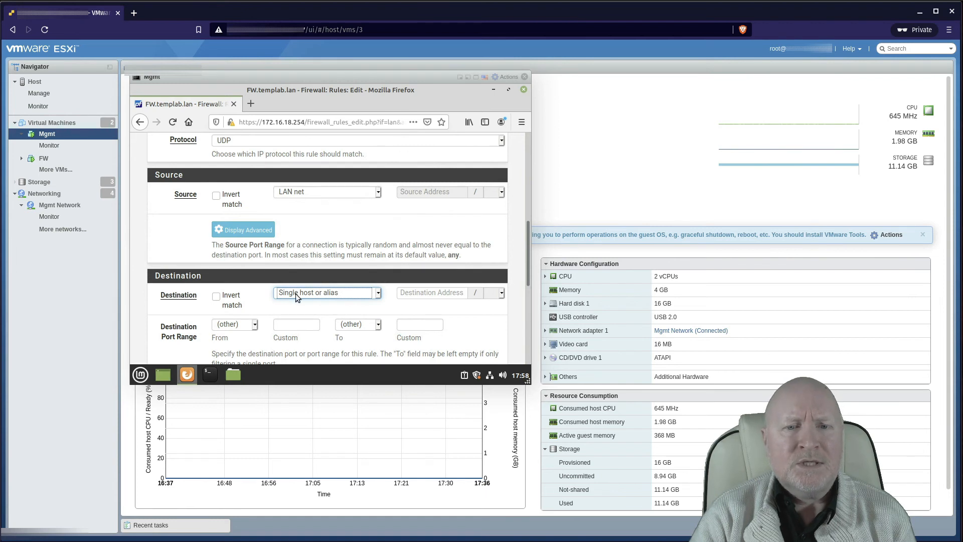
pyautogui.click(432, 295)
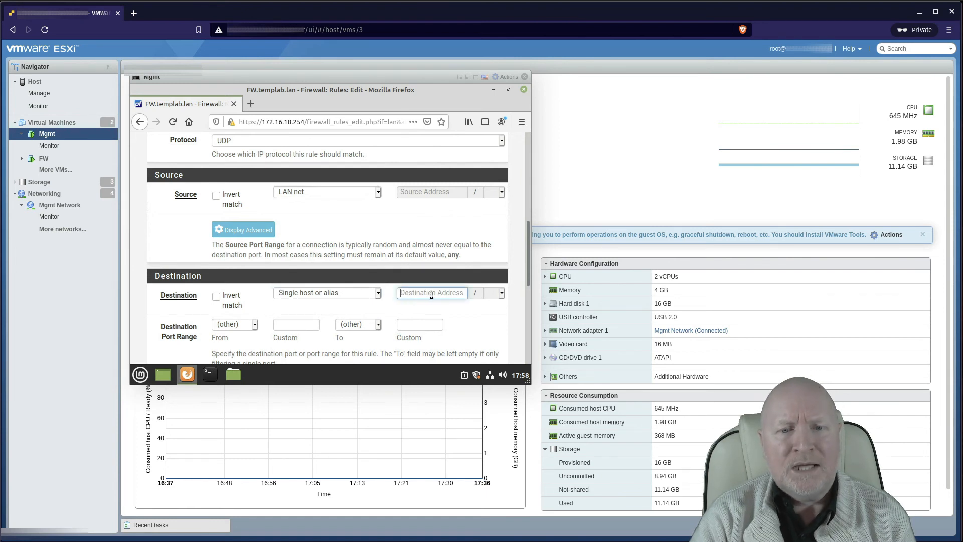
pyautogui.click(344, 291)
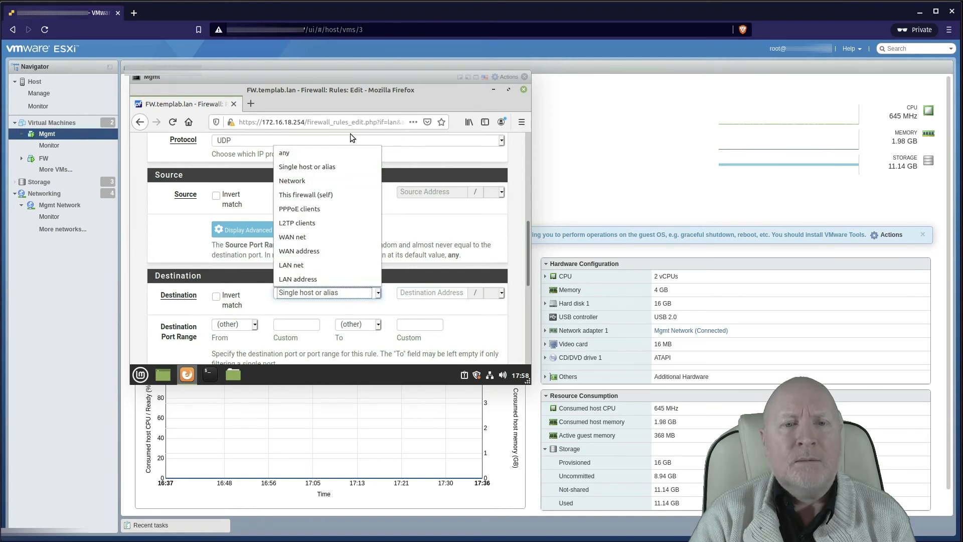
pyautogui.click(333, 150)
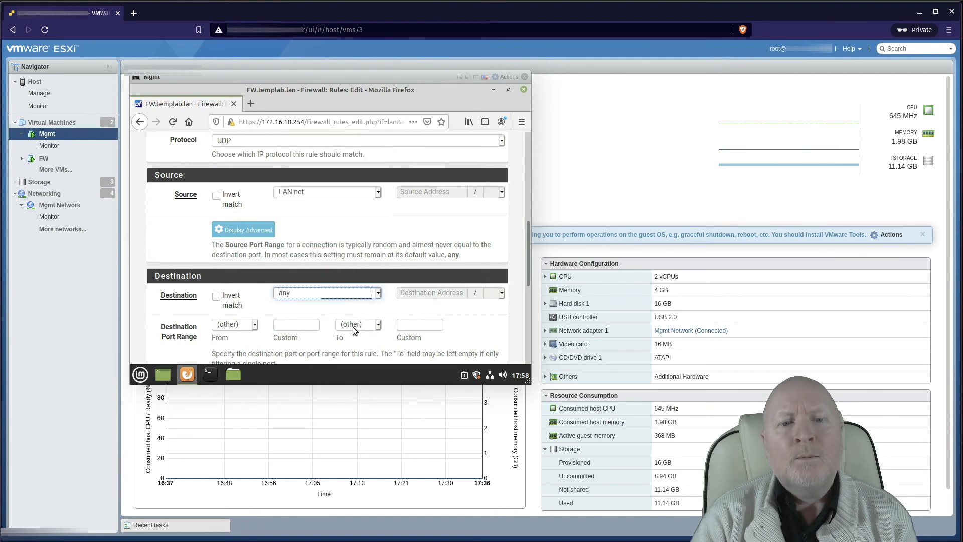
pyautogui.click(255, 328)
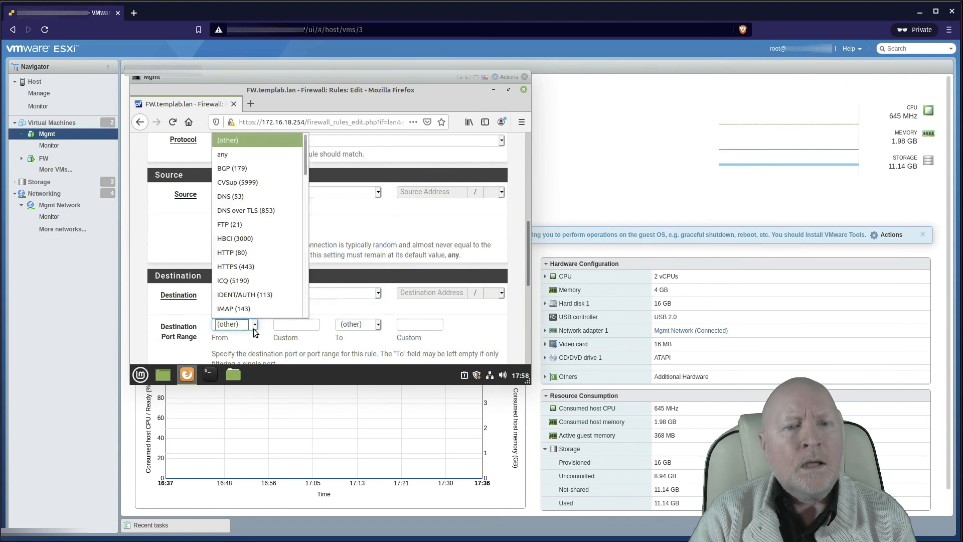
pyautogui.click(261, 197)
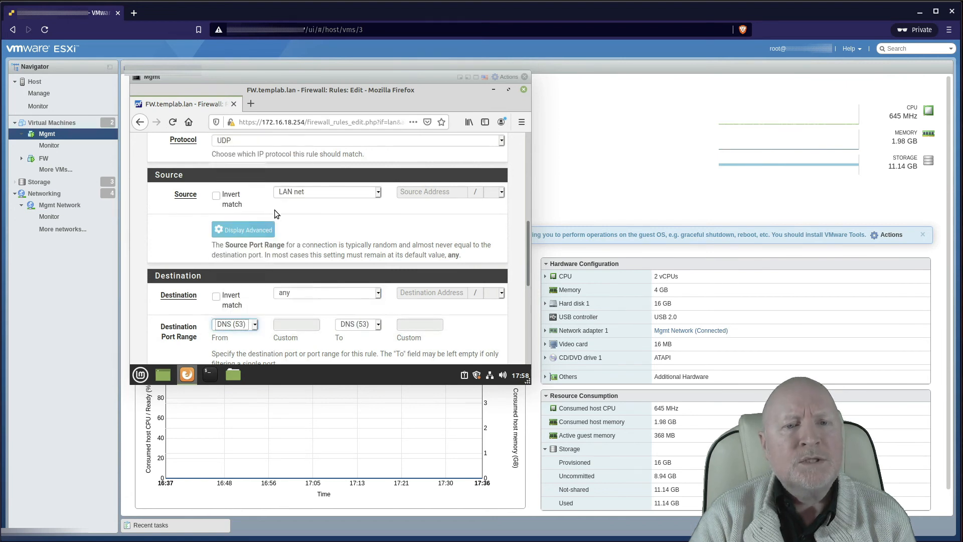
pyautogui.click(253, 325)
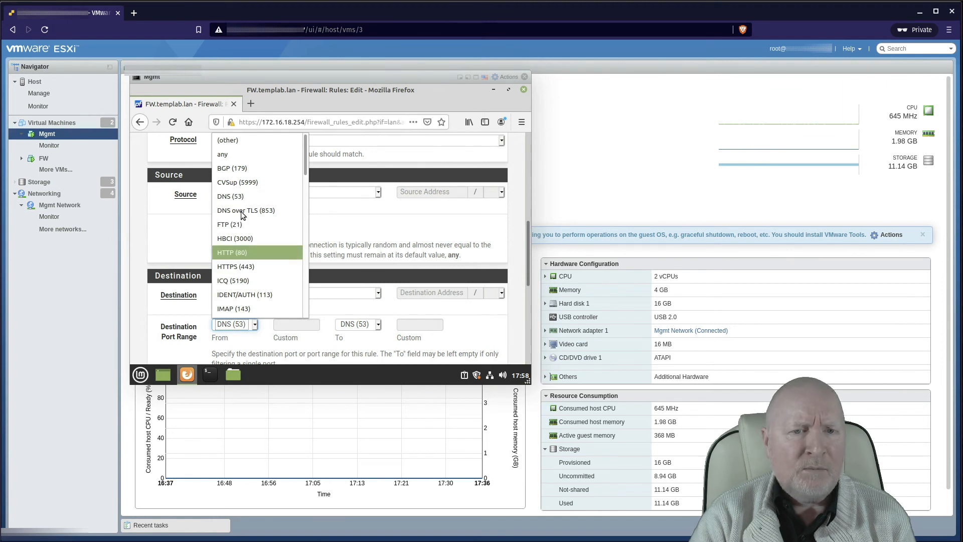
pyautogui.click(183, 342)
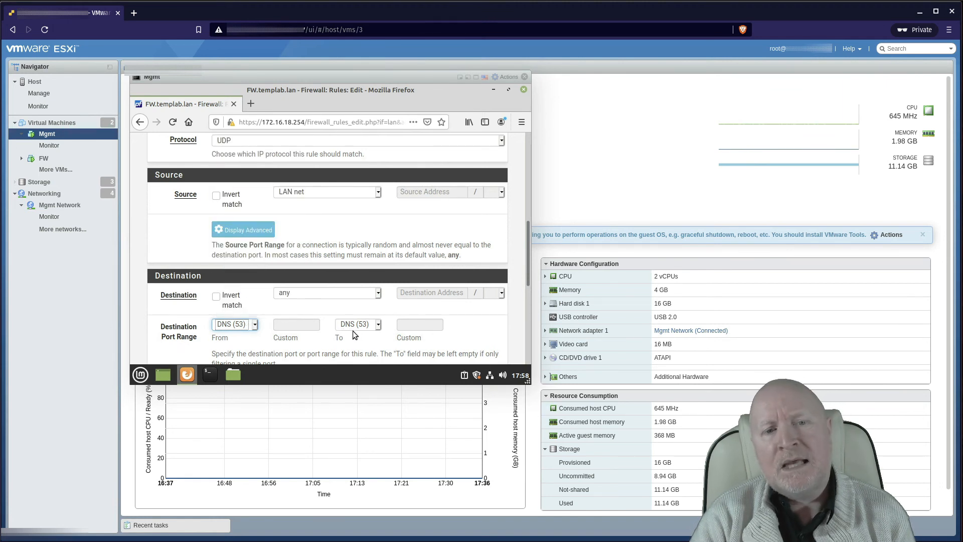
# Step: Enter 'Allow DNS' as the rule description
pyautogui.scroll(-2, 342, 330)
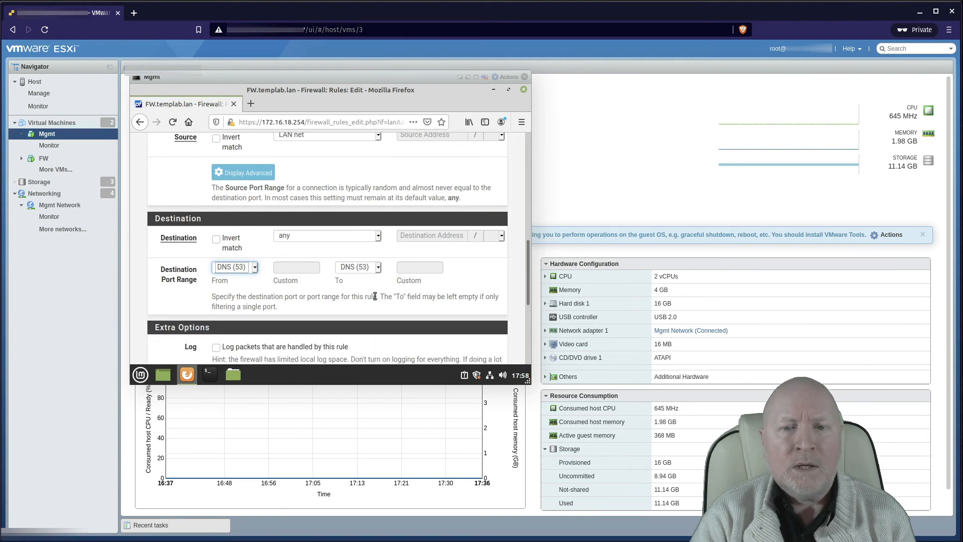
pyautogui.scroll(-2, 351, 286)
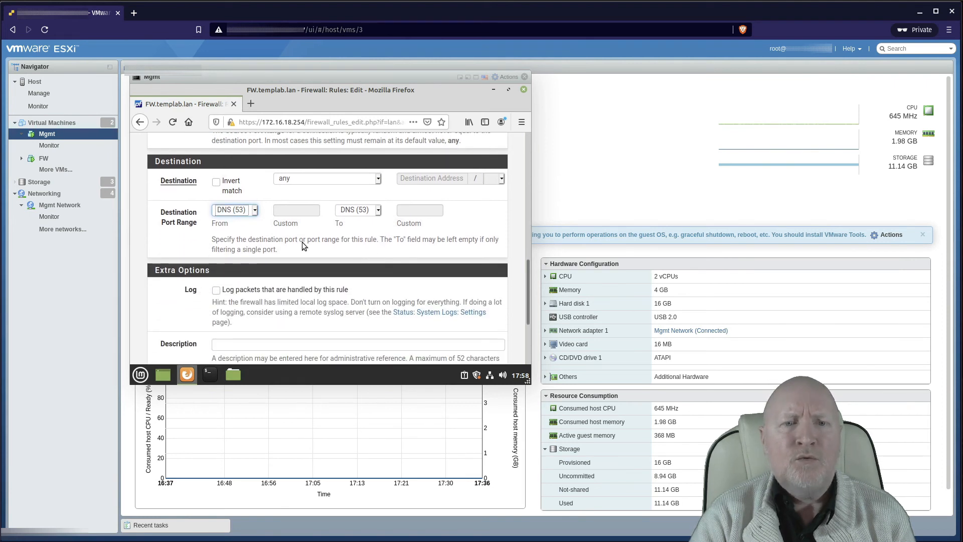
pyautogui.scroll(-1, 308, 290)
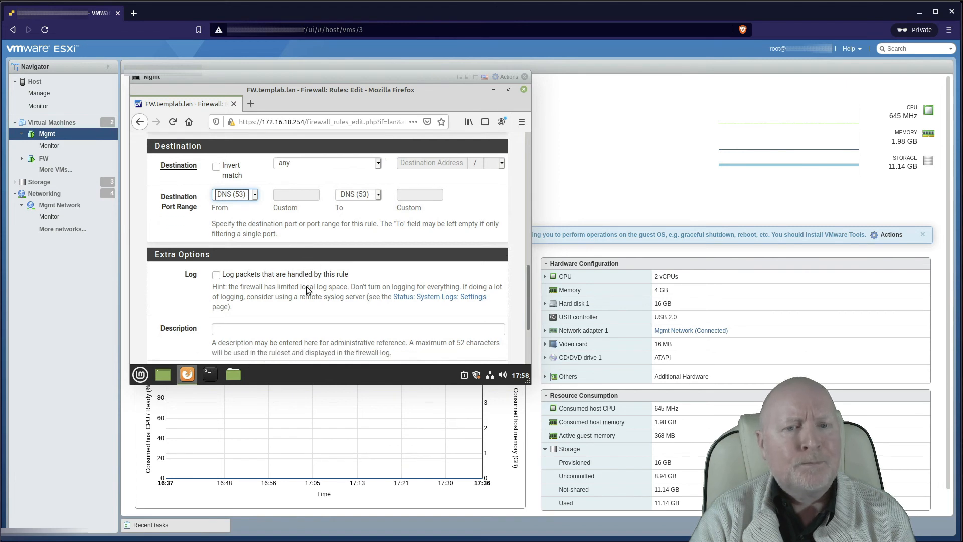
pyautogui.scroll(-2, 308, 290)
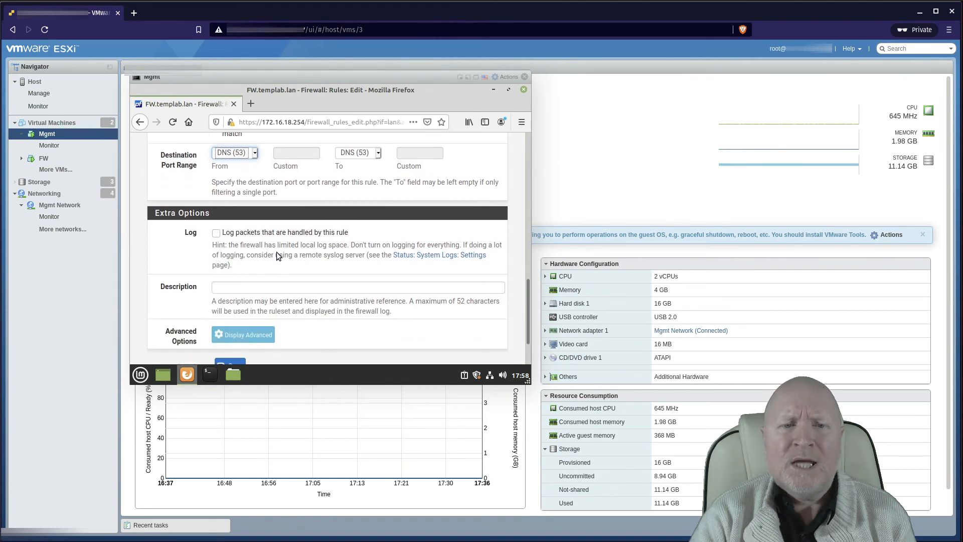
pyautogui.click(279, 286)
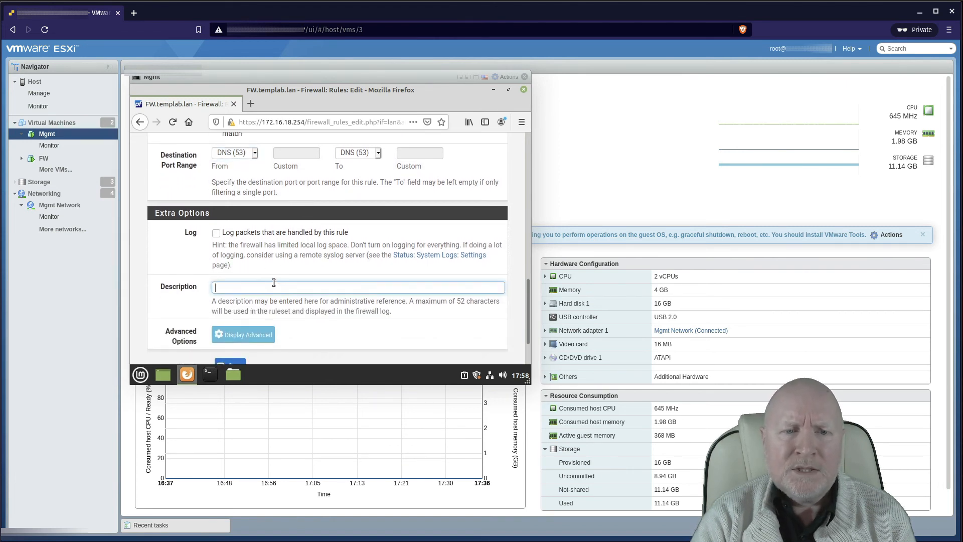
pyautogui.write('Allow')
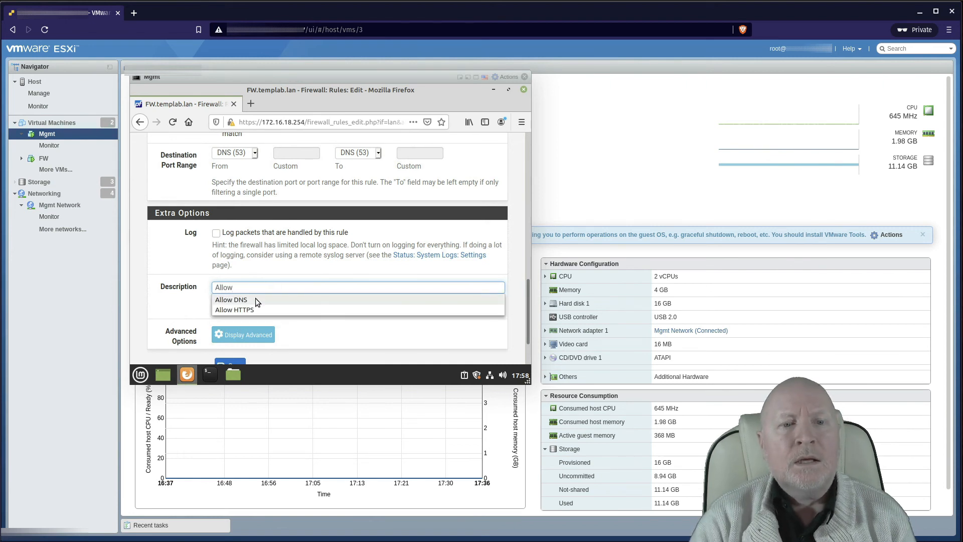
pyautogui.click(255, 300)
pyautogui.scroll(-1, 351, 314)
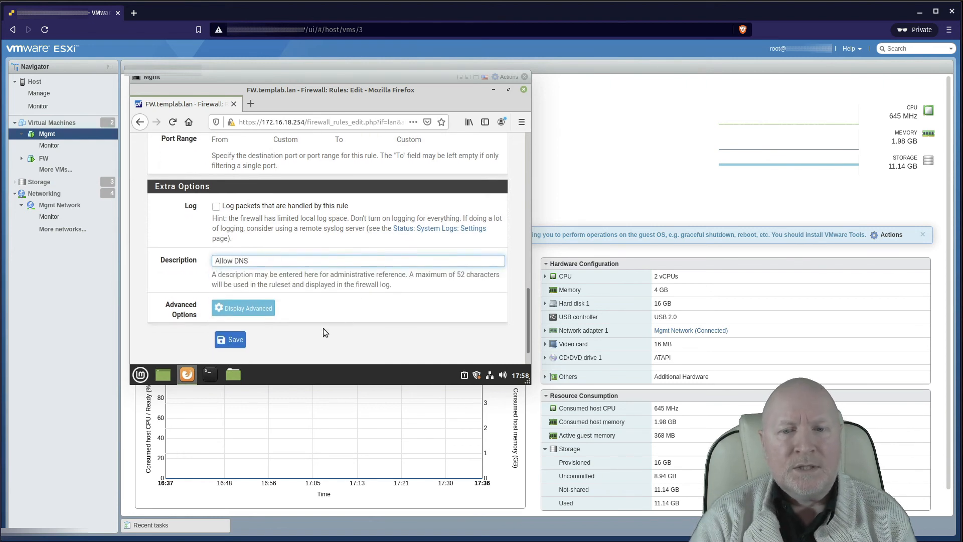
# Step: Save the Allow DNS UDP port 53 rule and apply the LAN firewall changes
pyautogui.click(234, 338)
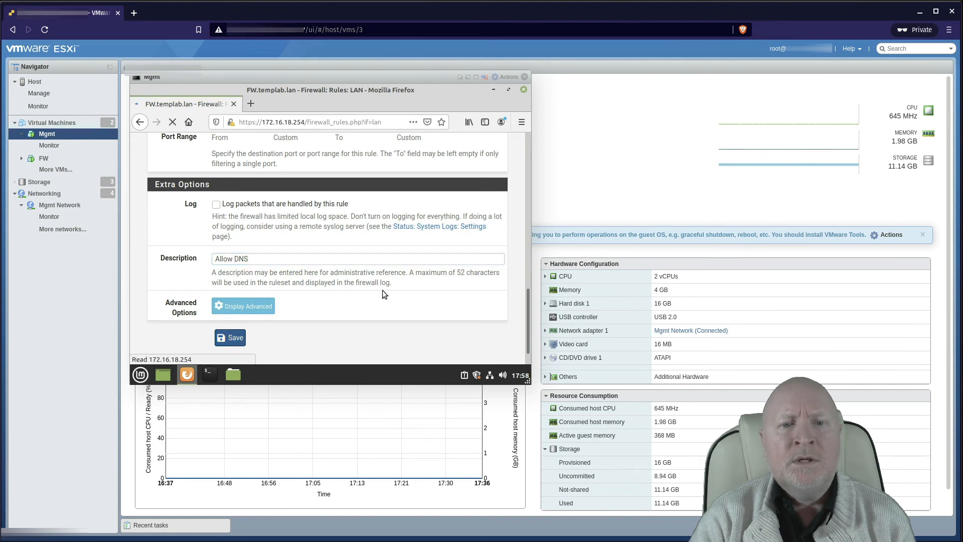
pyautogui.scroll(-5, 391, 277)
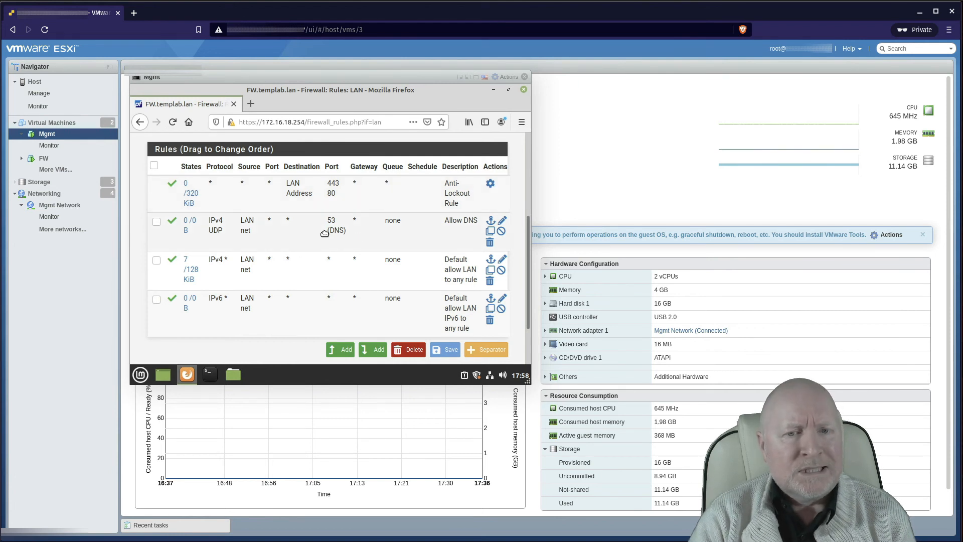
pyautogui.scroll(4, 346, 250)
pyautogui.scroll(-1, 353, 263)
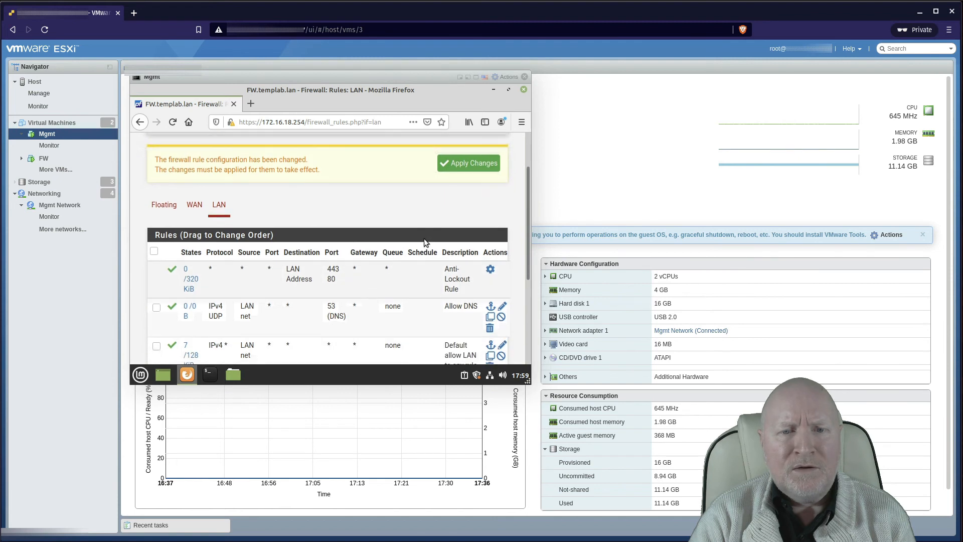
pyautogui.click(447, 165)
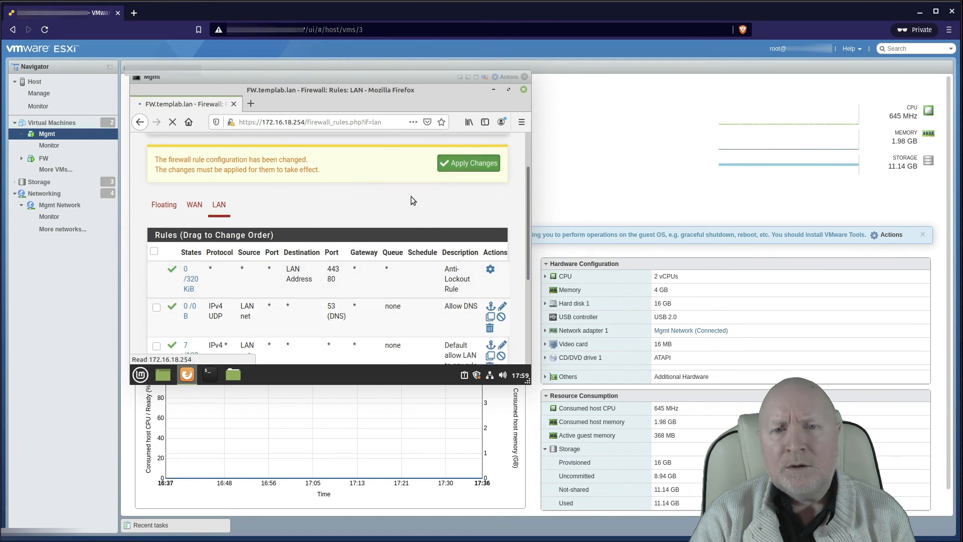
pyautogui.scroll(-3, 402, 210)
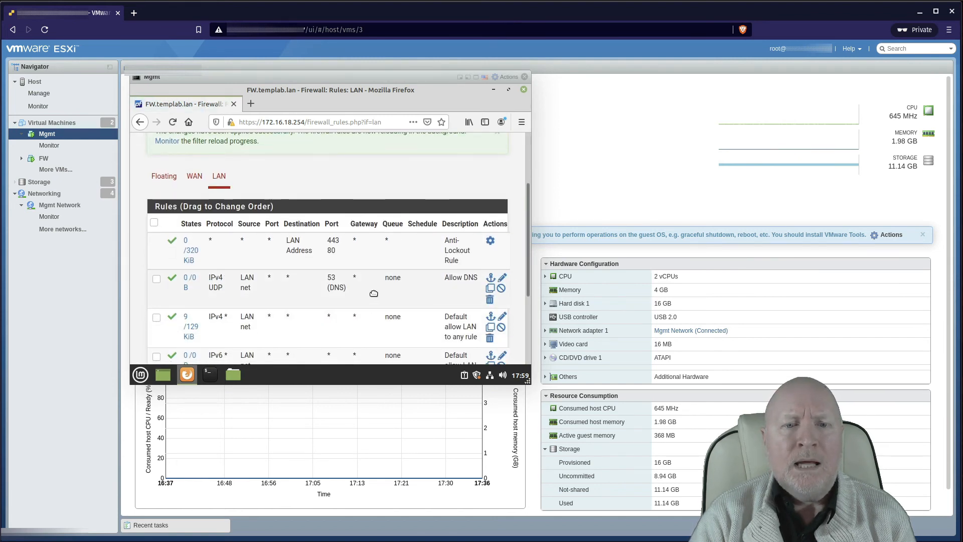
pyautogui.scroll(3, 333, 296)
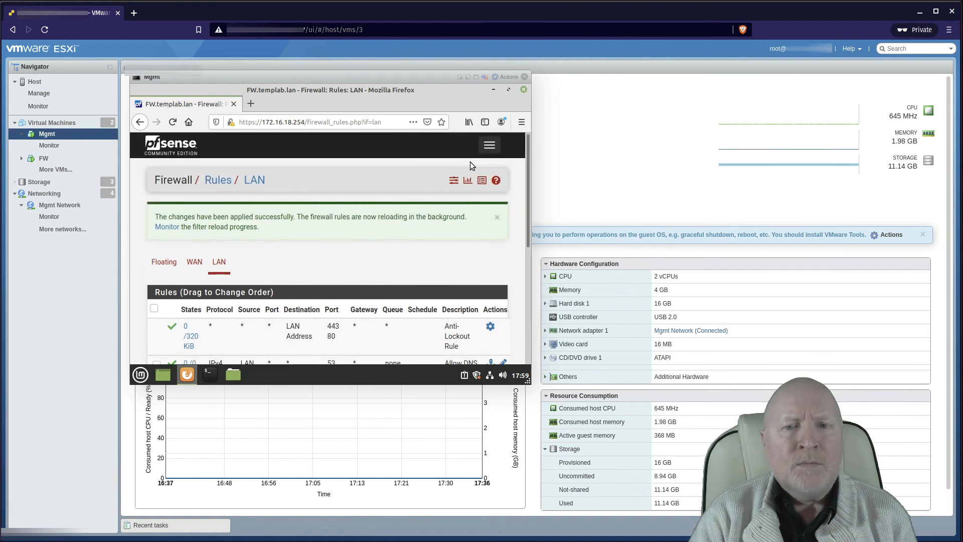
# Step: Go to Firewall > Aliases and start a new alias from the empty IP tab
pyautogui.click(489, 146)
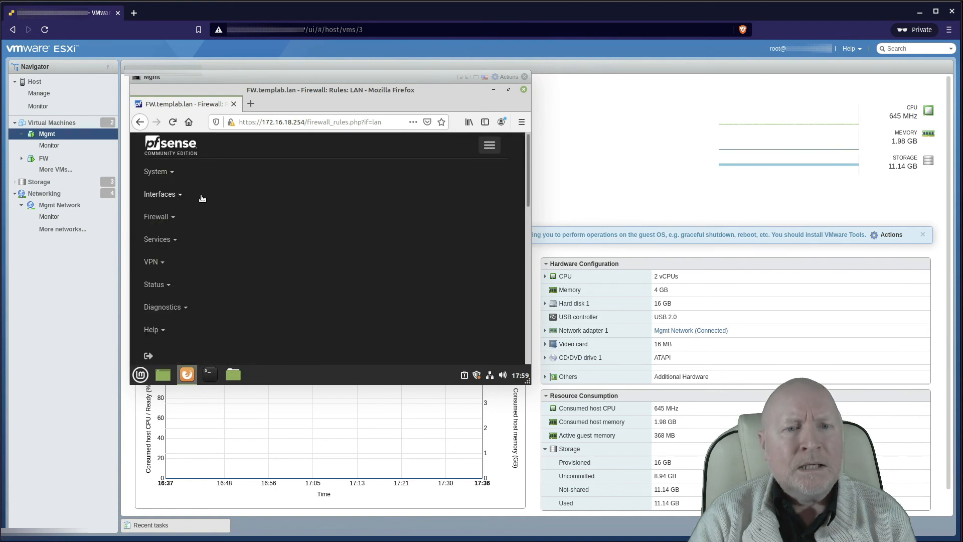
pyautogui.click(175, 218)
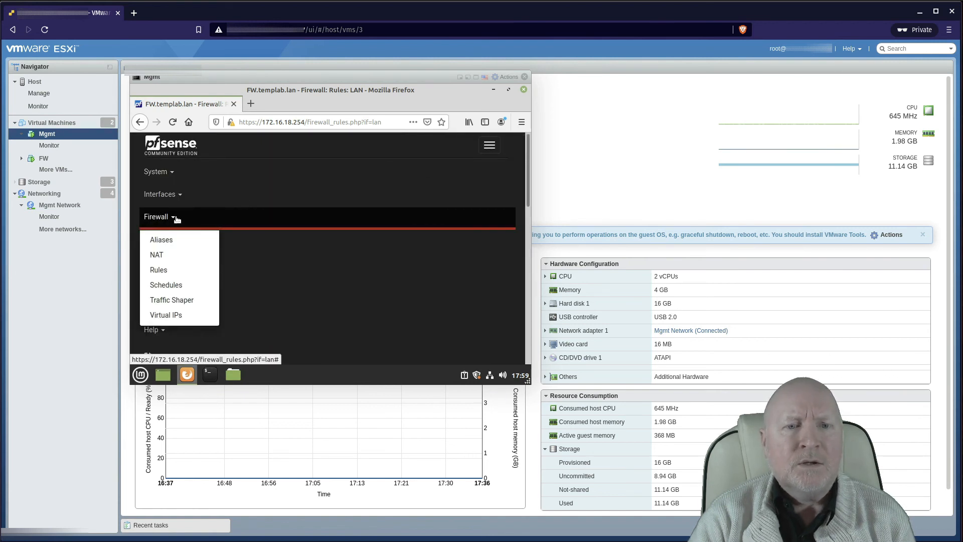
pyautogui.click(193, 239)
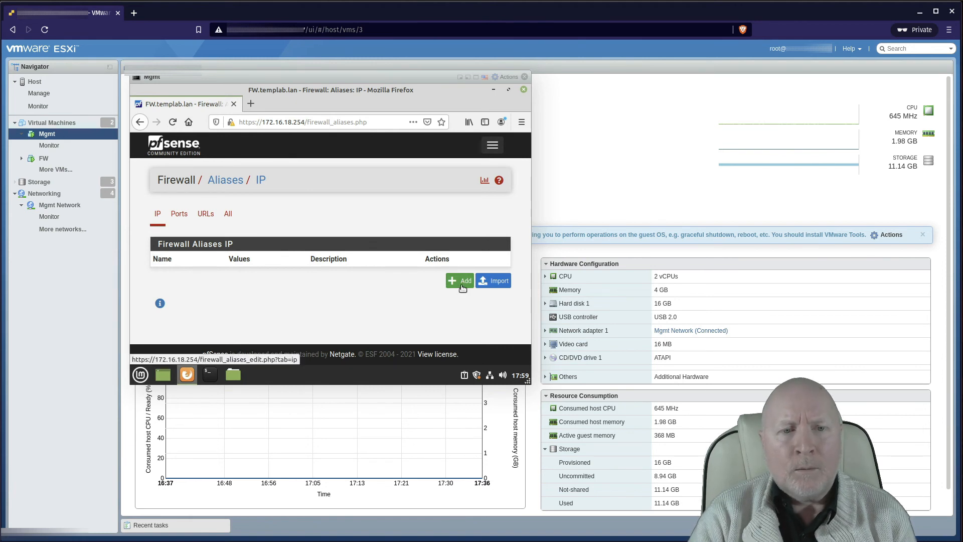
pyautogui.click(493, 146)
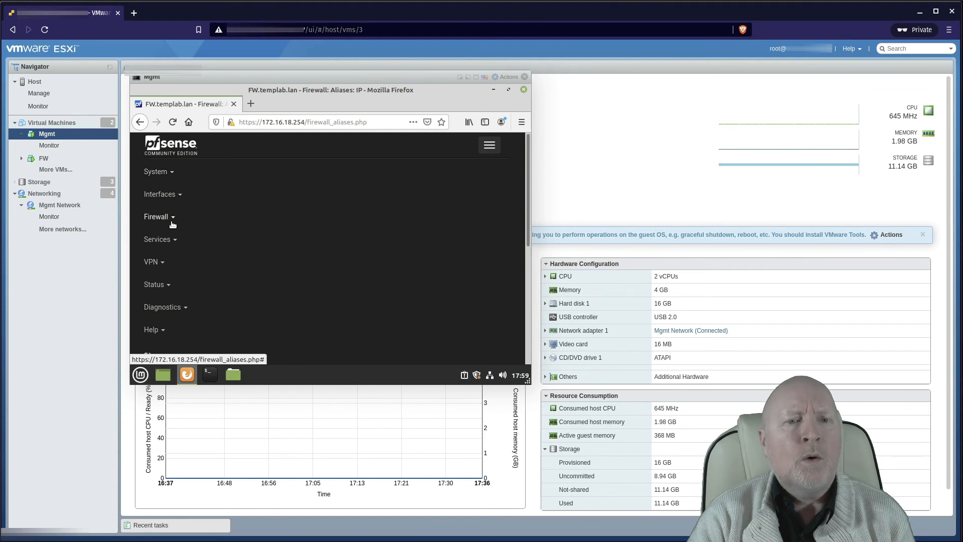
pyautogui.click(171, 219)
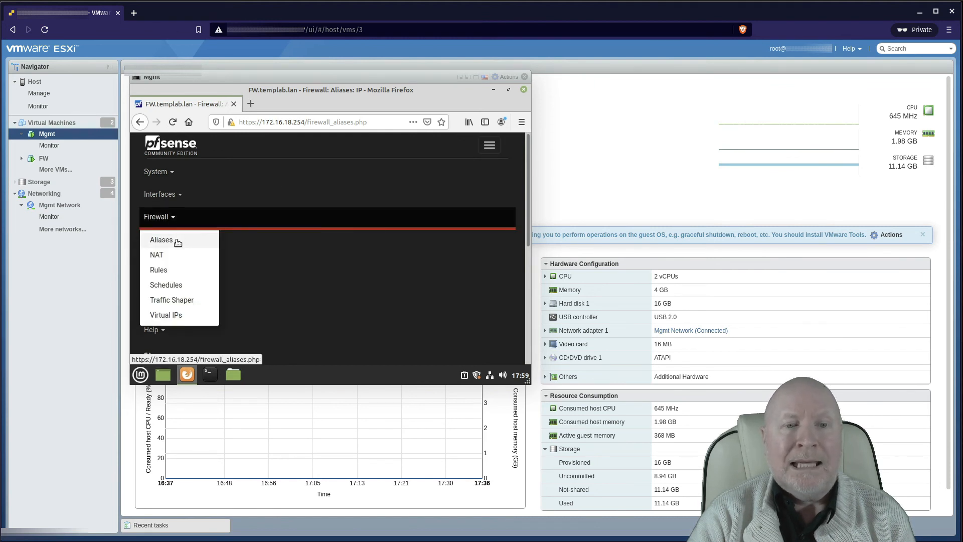
pyautogui.click(177, 242)
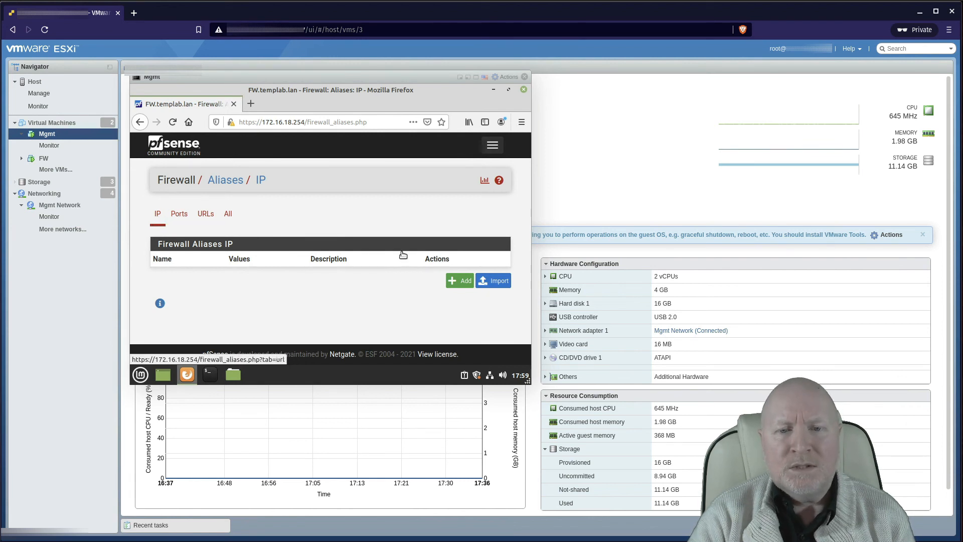
pyautogui.click(454, 281)
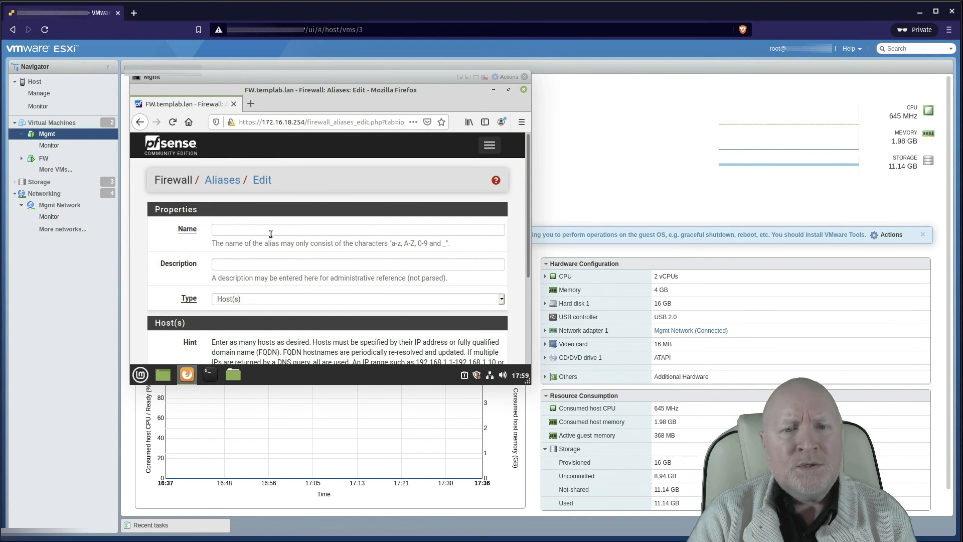
# Step: Name the alias DNSServers and keep its type as Host(s)
pyautogui.click(267, 231)
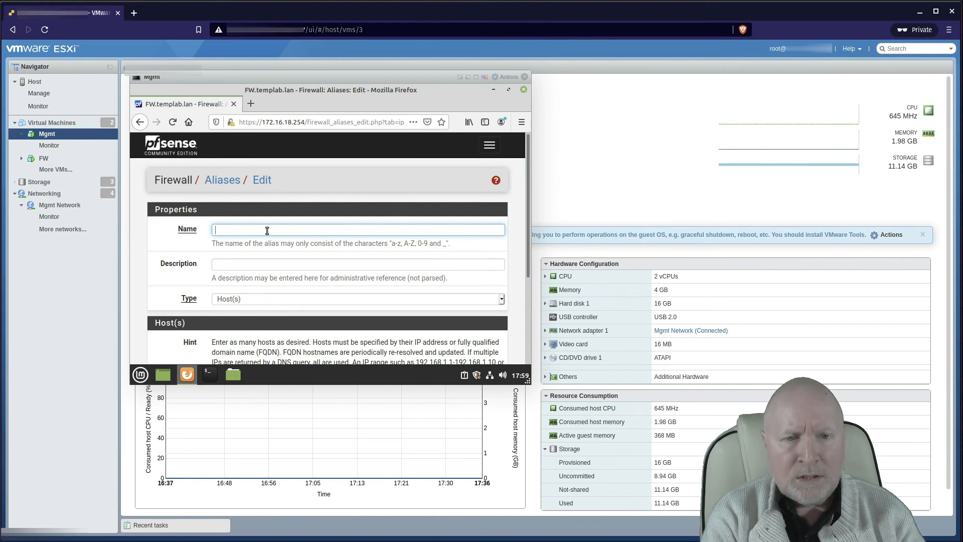
pyautogui.write('DNS')
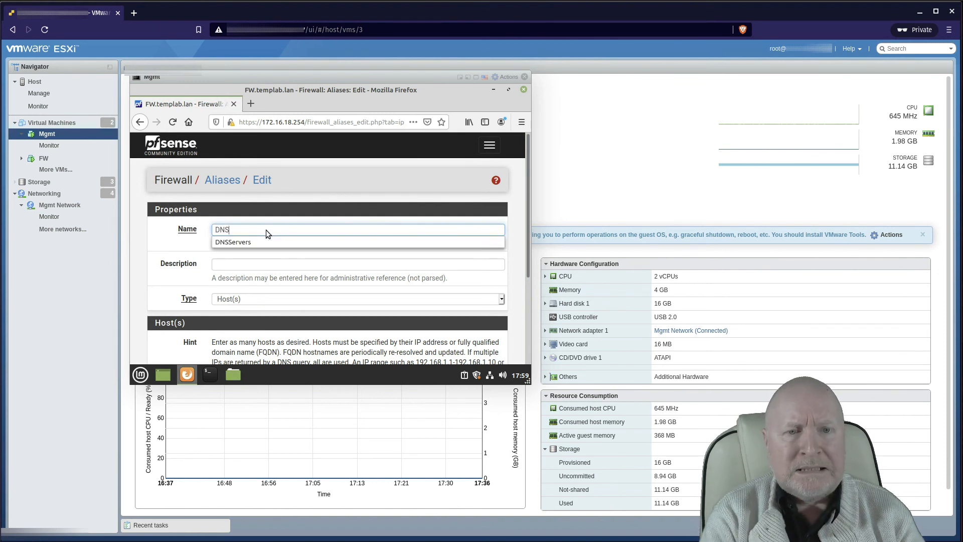
pyautogui.click(243, 242)
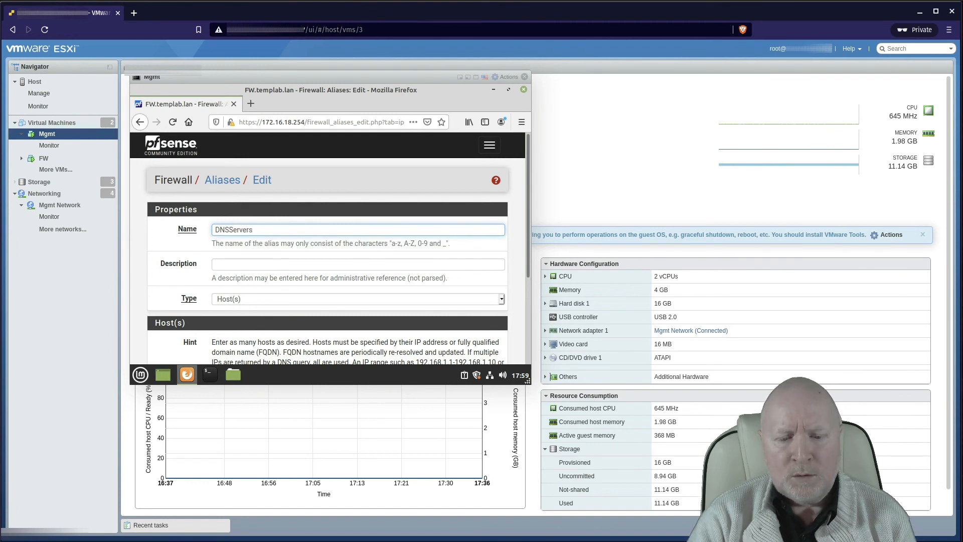
pyautogui.hotkey('alt', 'Tab')
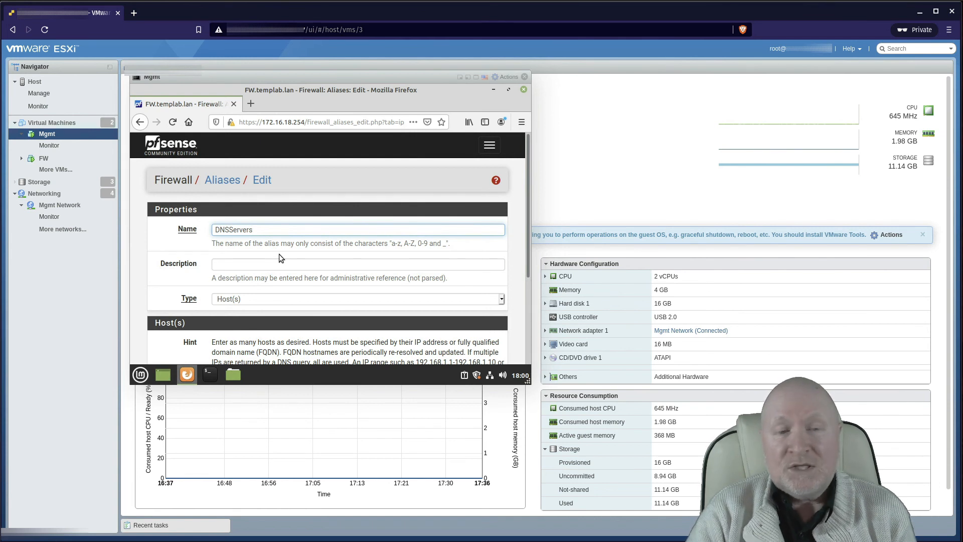
pyautogui.scroll(-1, 280, 255)
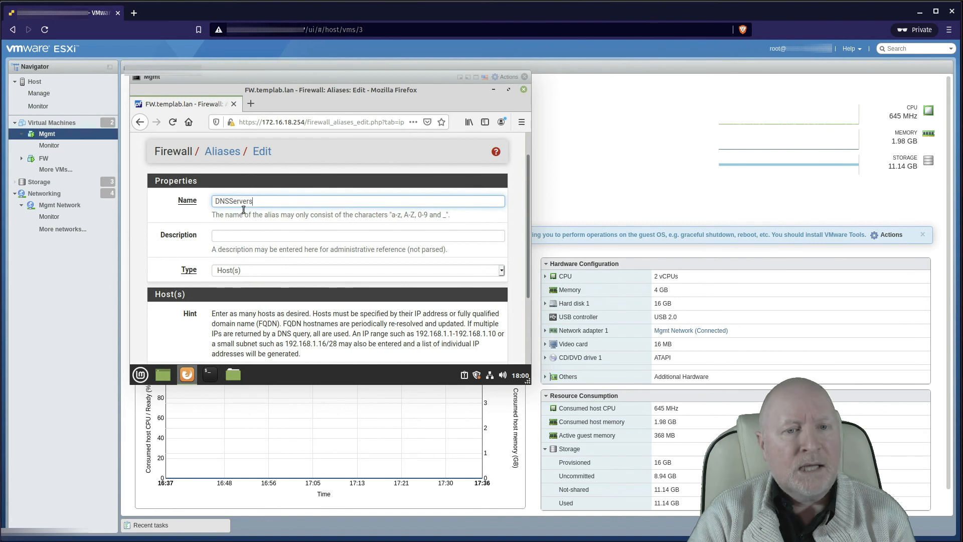
pyautogui.click(252, 272)
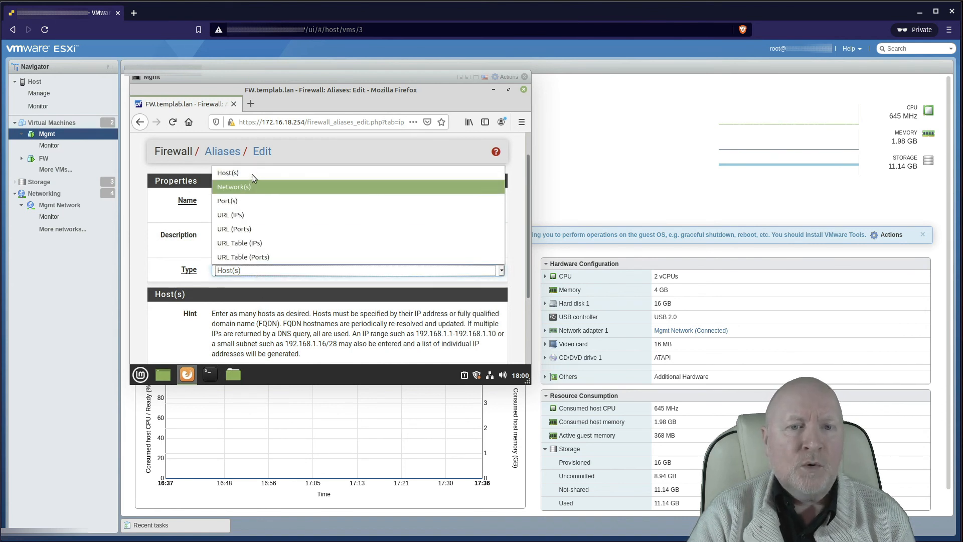
pyautogui.click(194, 311)
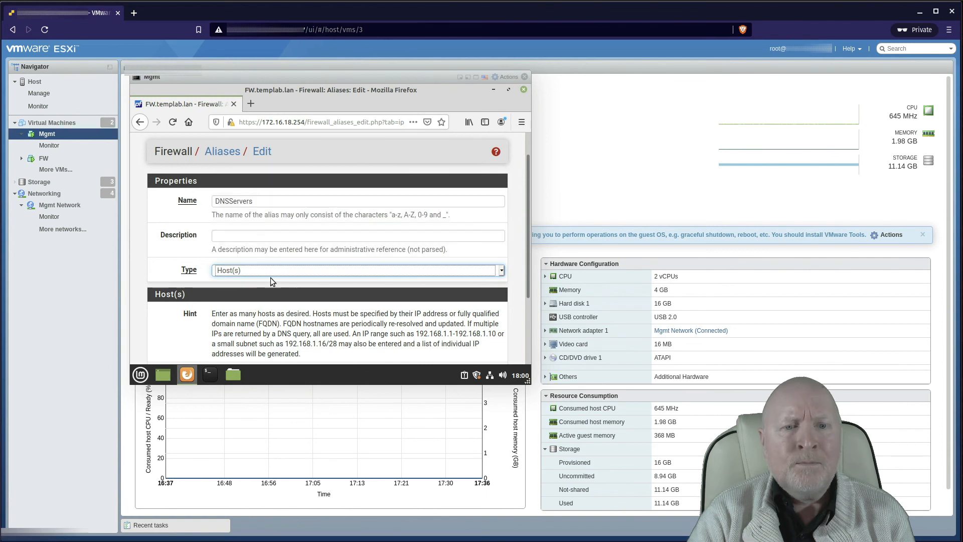
# Step: Add host 172.16.17.10, checking the diagram for DNS server addresses, and save the alias
pyautogui.scroll(-3, 273, 278)
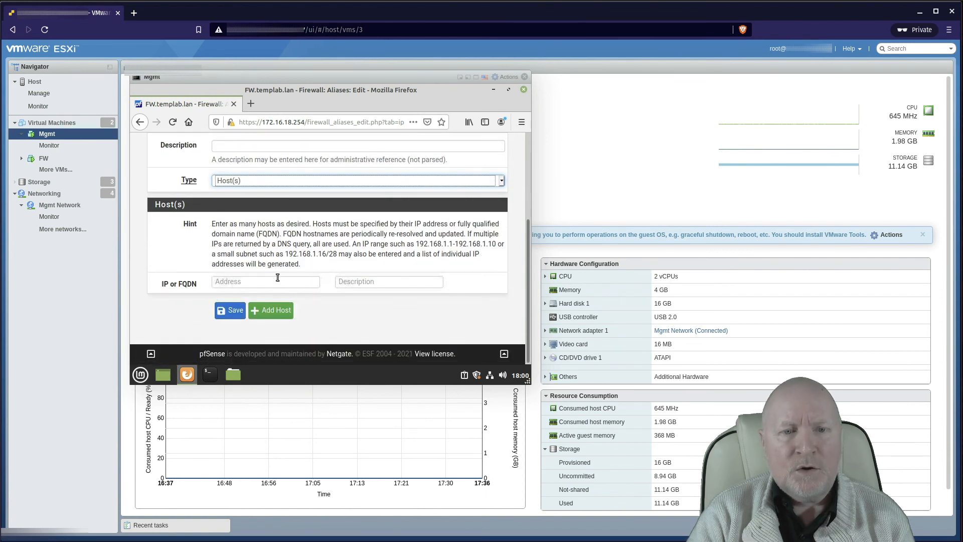
pyautogui.click(244, 282)
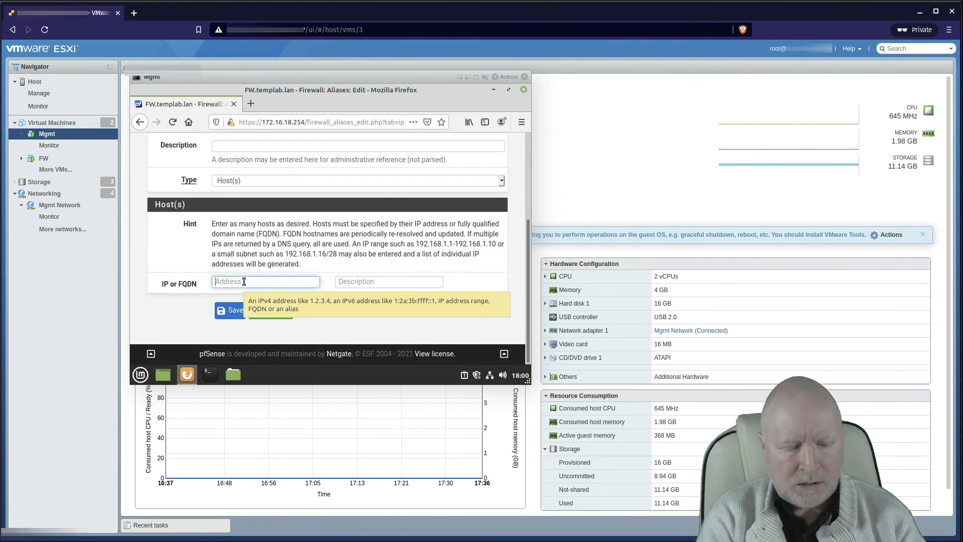
pyautogui.write('172')
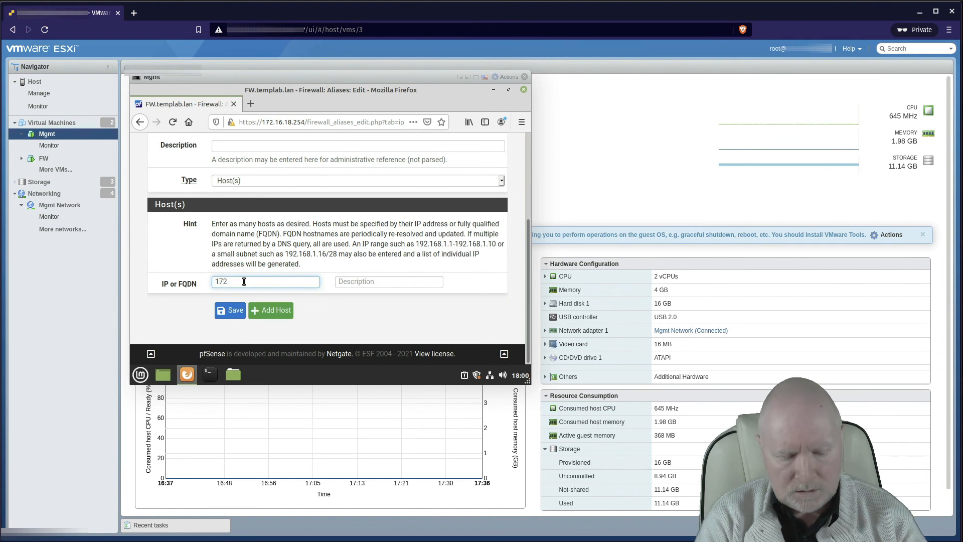
pyautogui.write('.16.1')
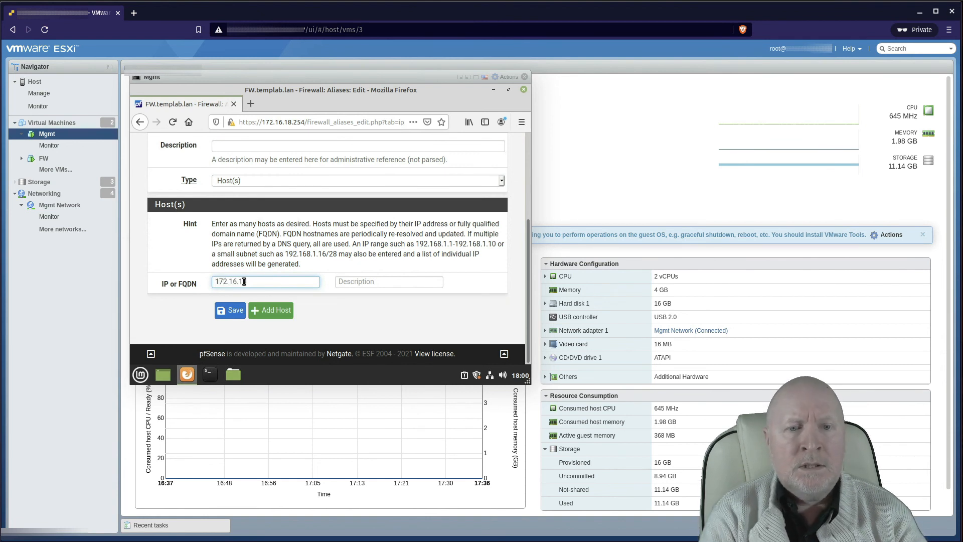
pyautogui.write('7.10')
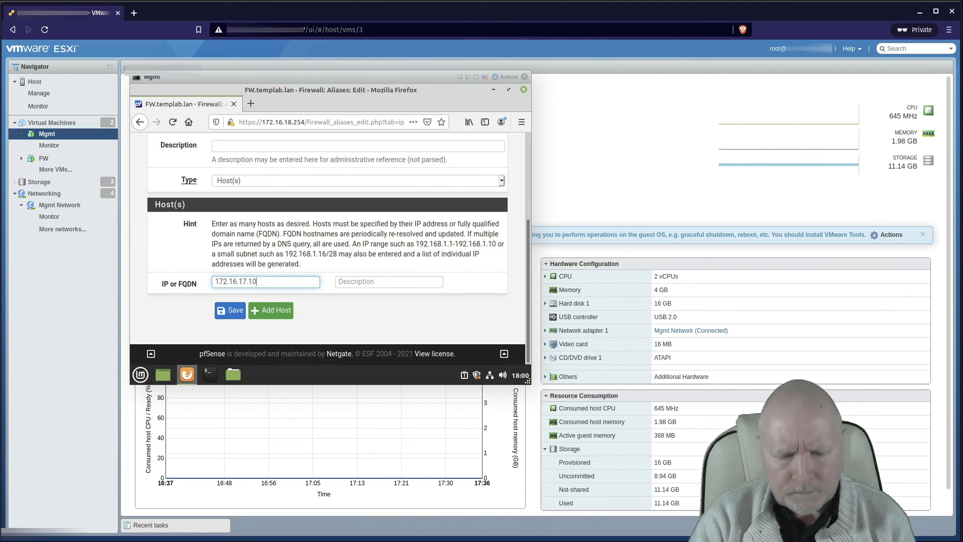
pyautogui.hotkey('alt', 'Tab')
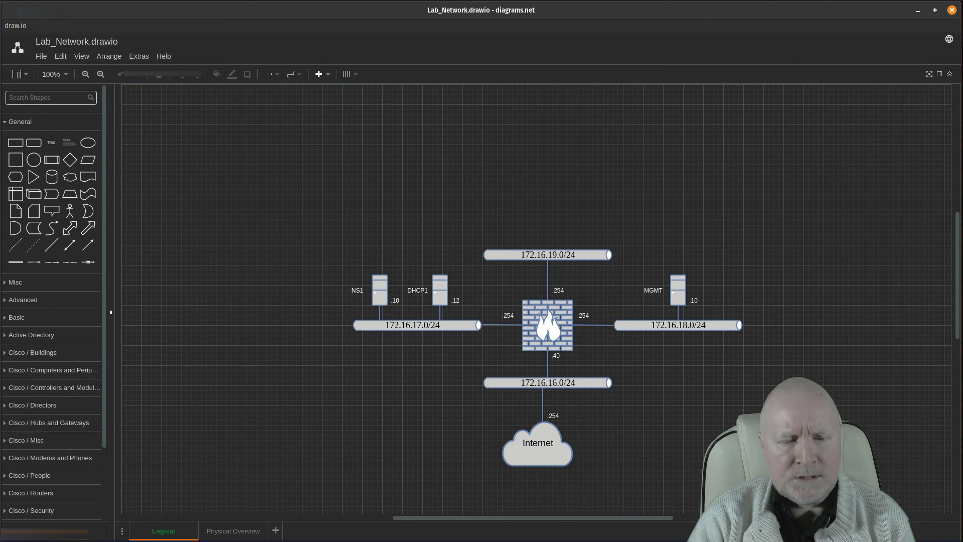
pyautogui.hotkey('alt', 'Tab')
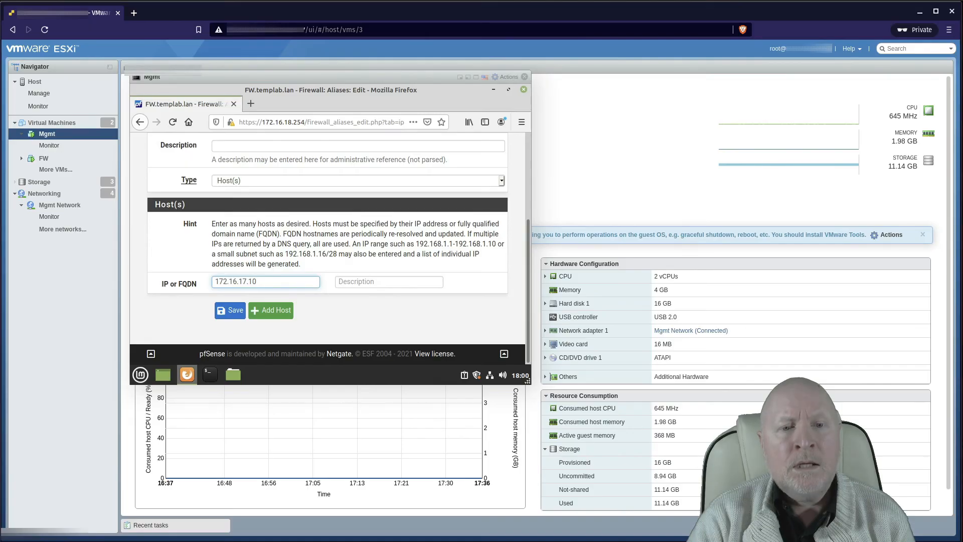
pyautogui.click(241, 314)
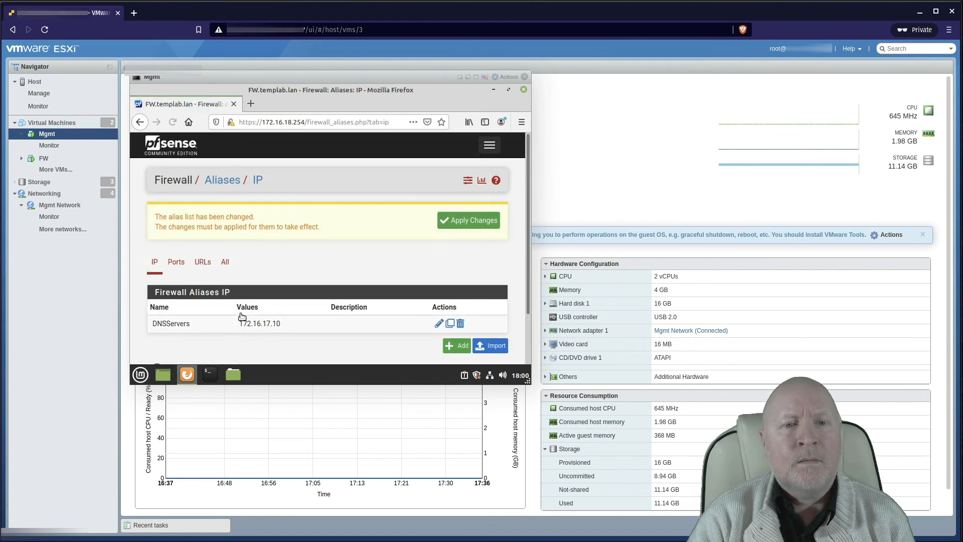
# Step: Apply the pending alias change so DNSServers with 172.16.17.10 takes effect
pyautogui.scroll(-1, 431, 219)
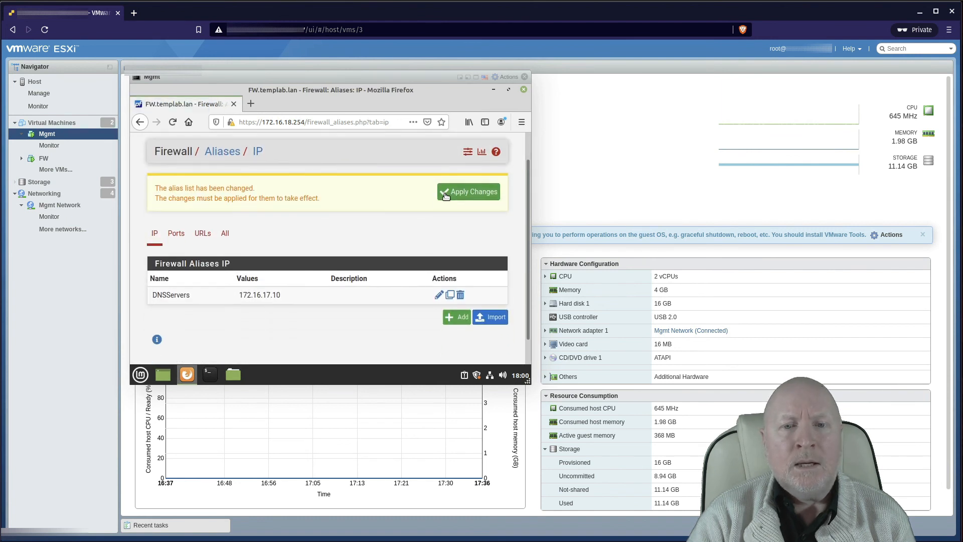
pyautogui.click(469, 192)
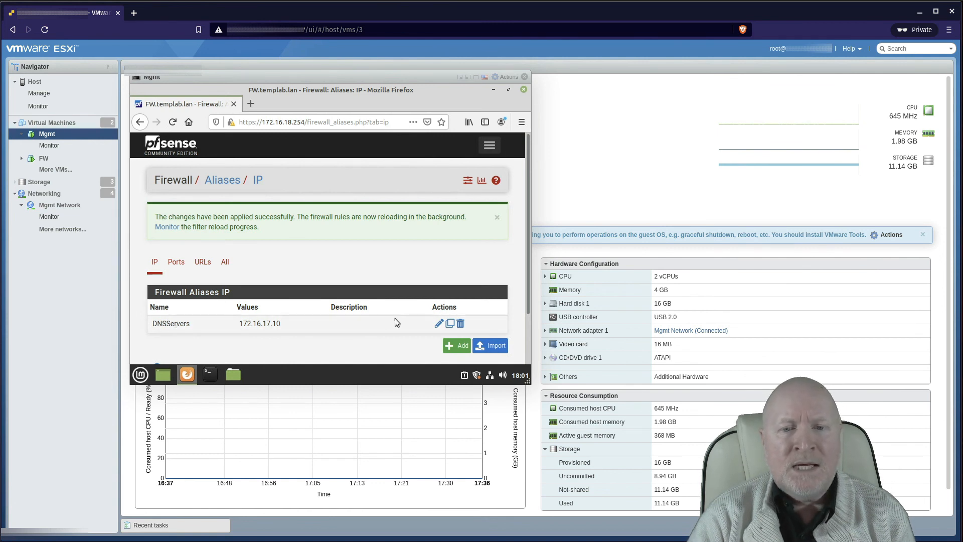
# Step: Edit the DNSServers alias and enter 172.16.17.11 as a second host row
pyautogui.click(439, 324)
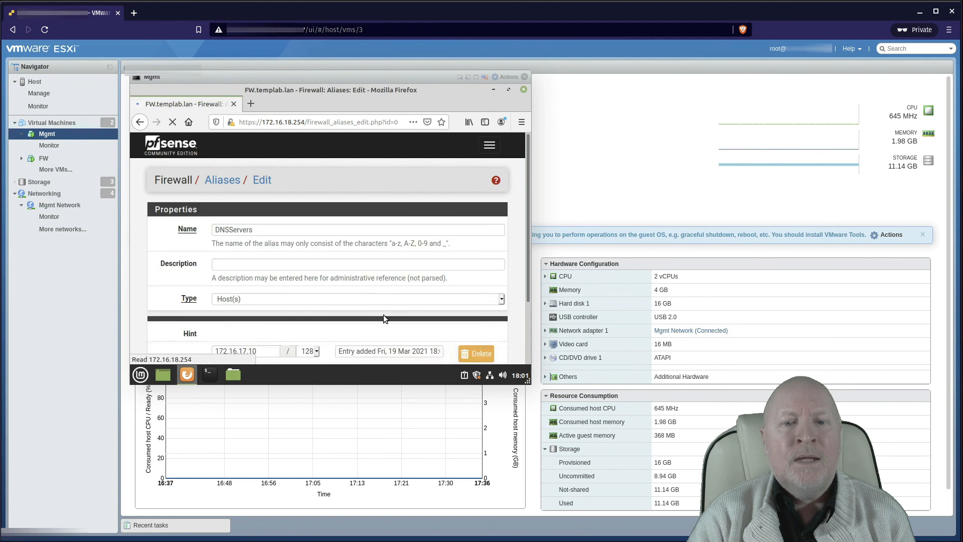
pyautogui.scroll(-4, 382, 315)
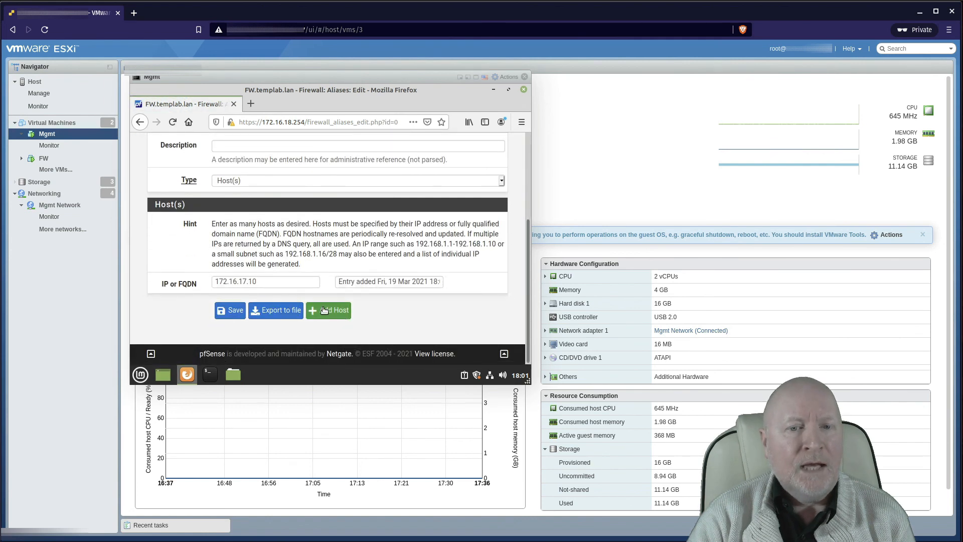
pyautogui.click(324, 310)
pyautogui.click(280, 305)
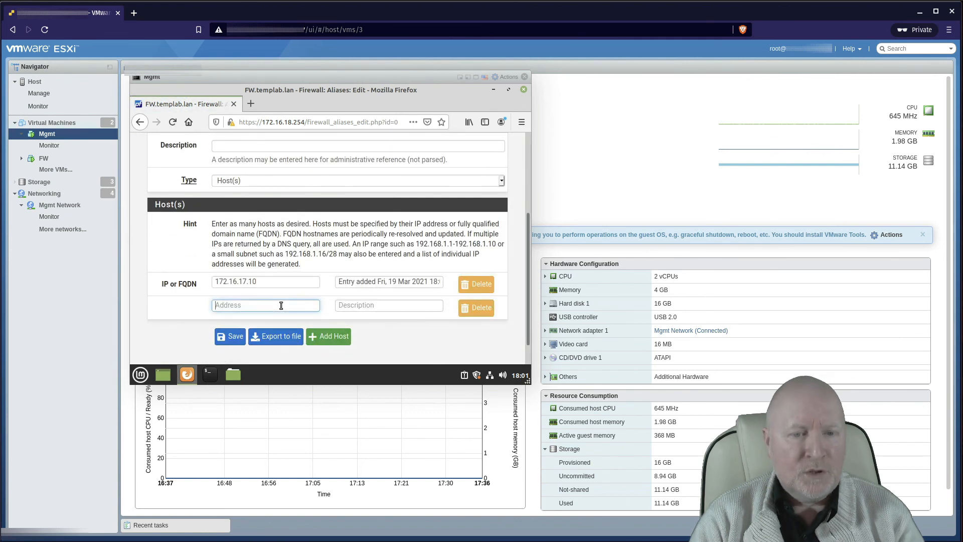
pyautogui.write('172.')
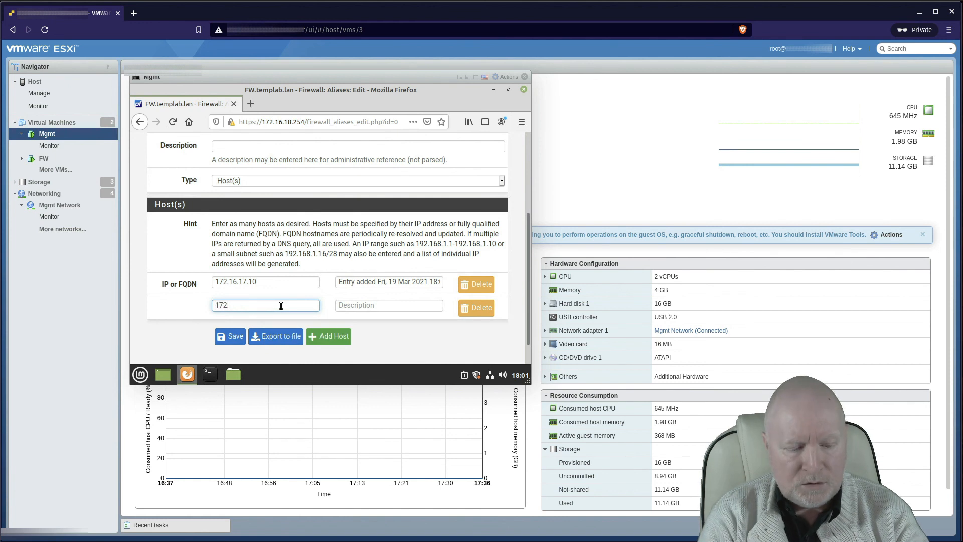
pyautogui.write('16.')
pyautogui.write('17')
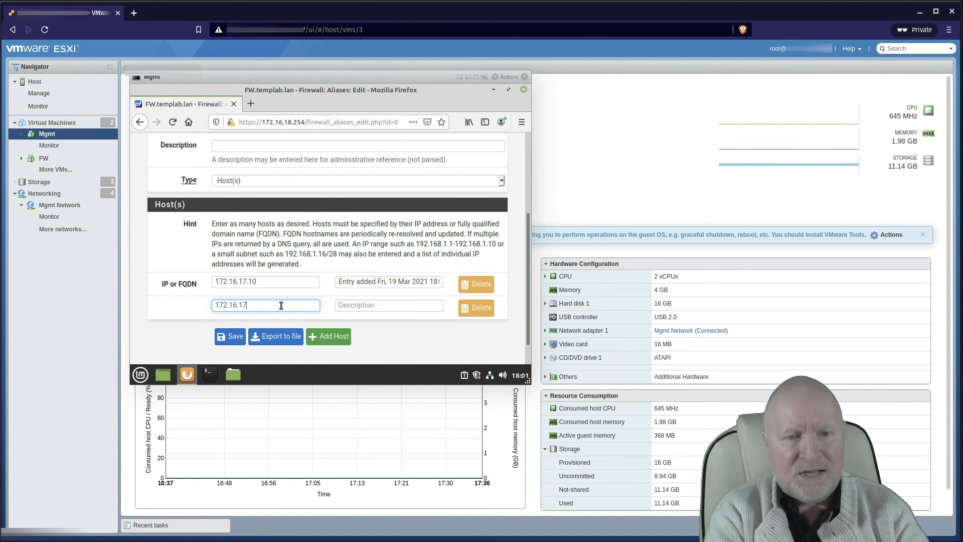
pyautogui.write('.11')
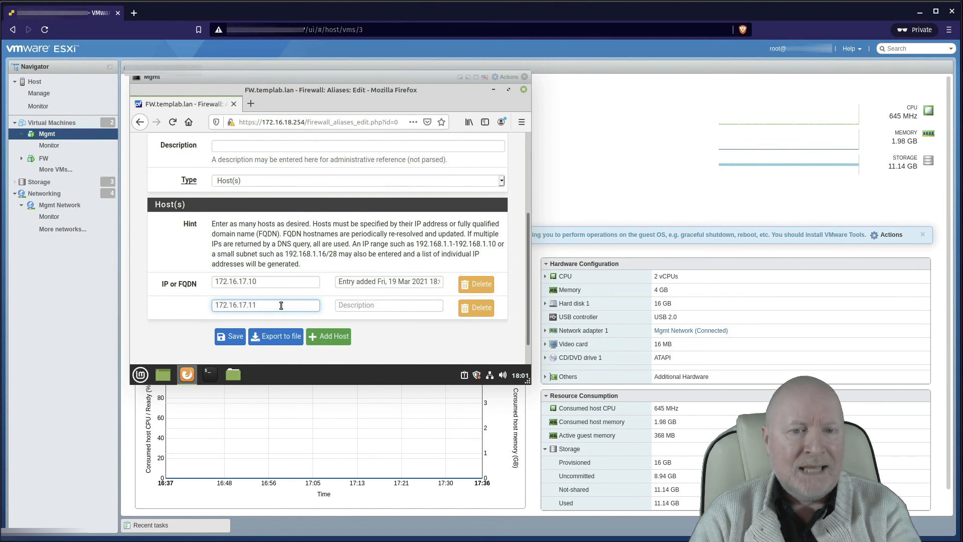
pyautogui.scroll(5, 281, 305)
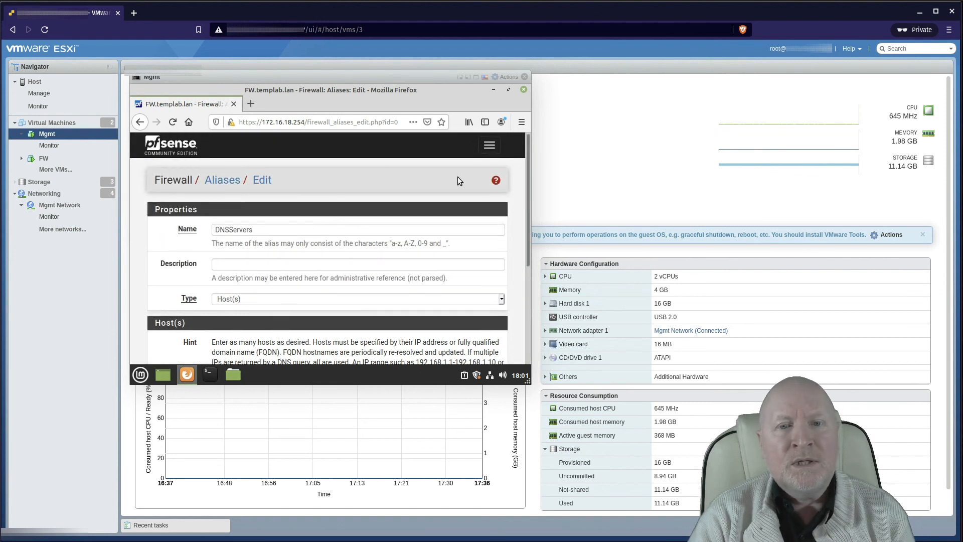
# Step: Go to Firewall > Rules and show the LAN interface's rules table
pyautogui.click(489, 146)
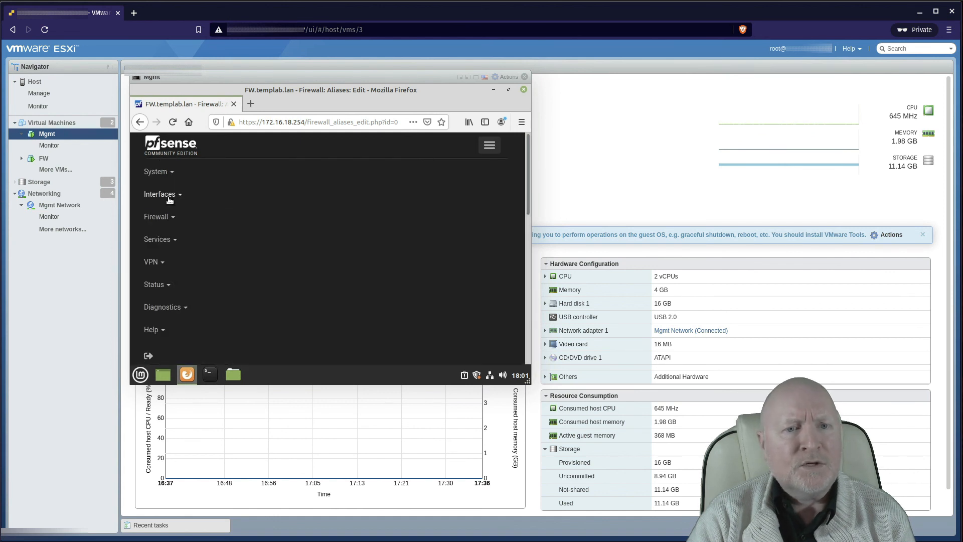
pyautogui.click(156, 218)
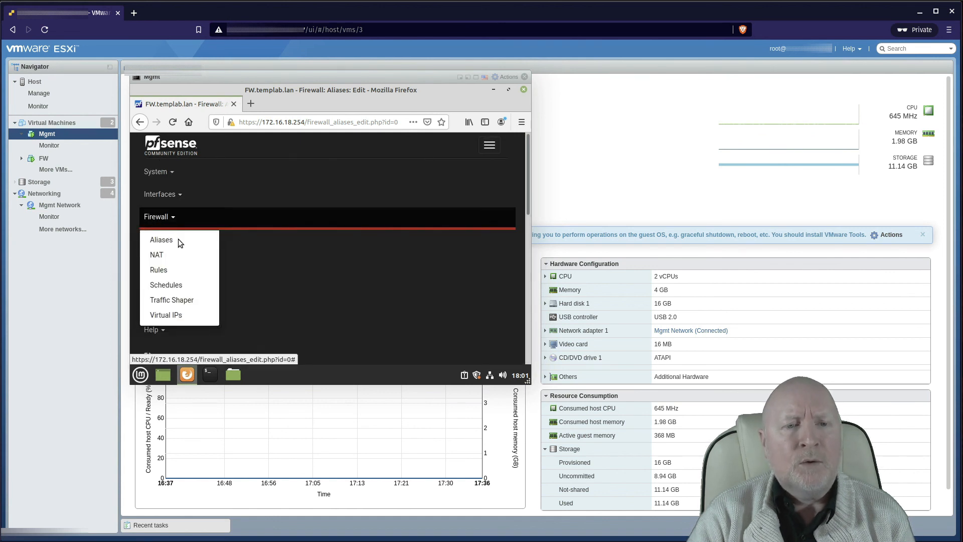
pyautogui.click(180, 270)
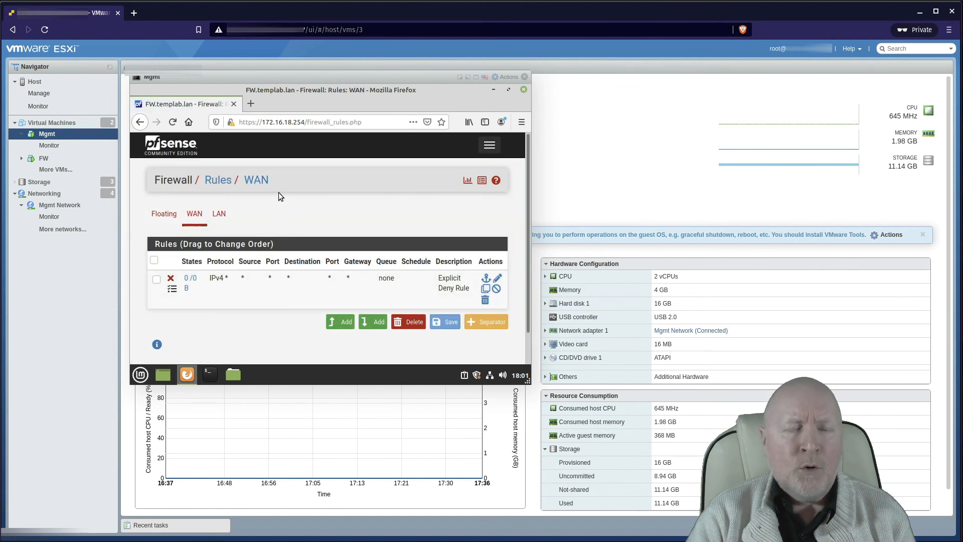
pyautogui.click(221, 216)
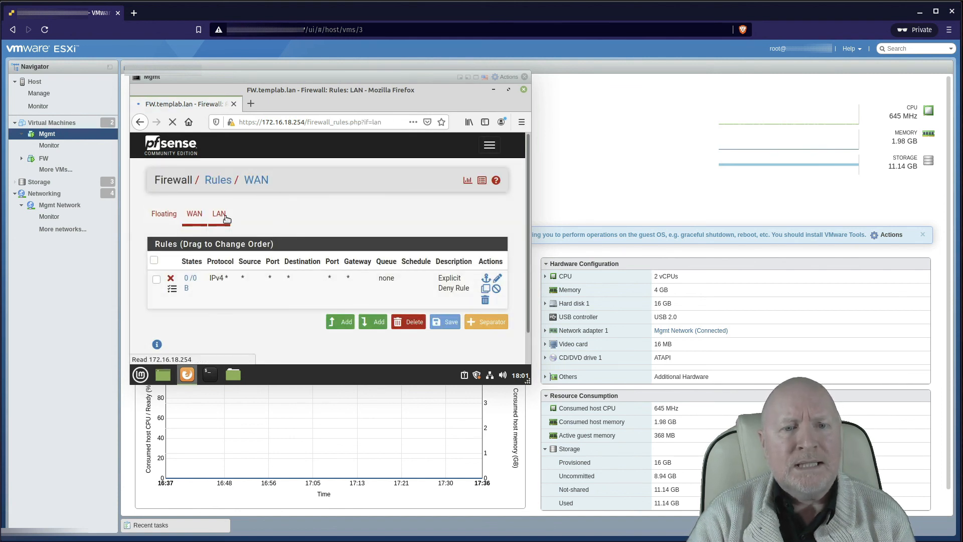
pyautogui.scroll(-2, 311, 252)
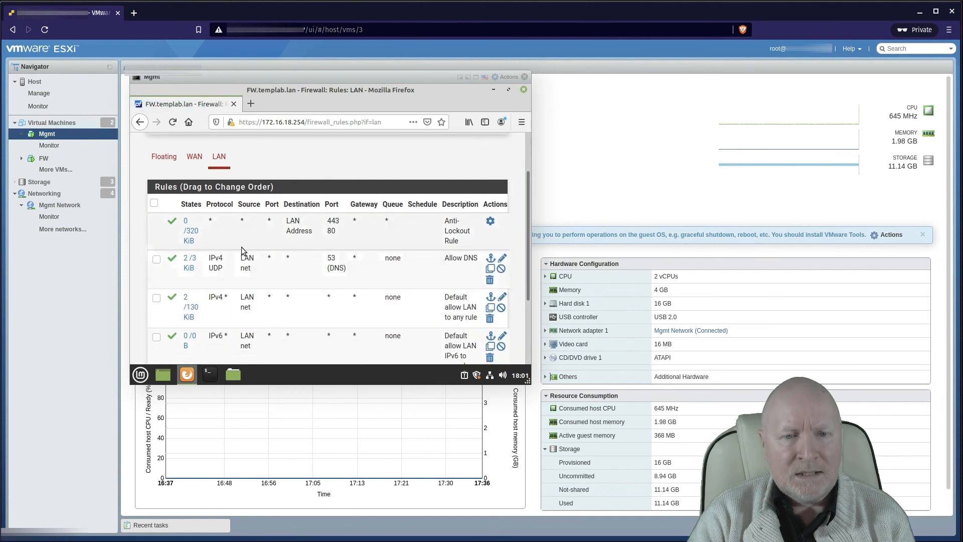
# Step: Set the Allow DNS rule's destination to Single host or alias 'DNSServers' and save it
pyautogui.click(503, 259)
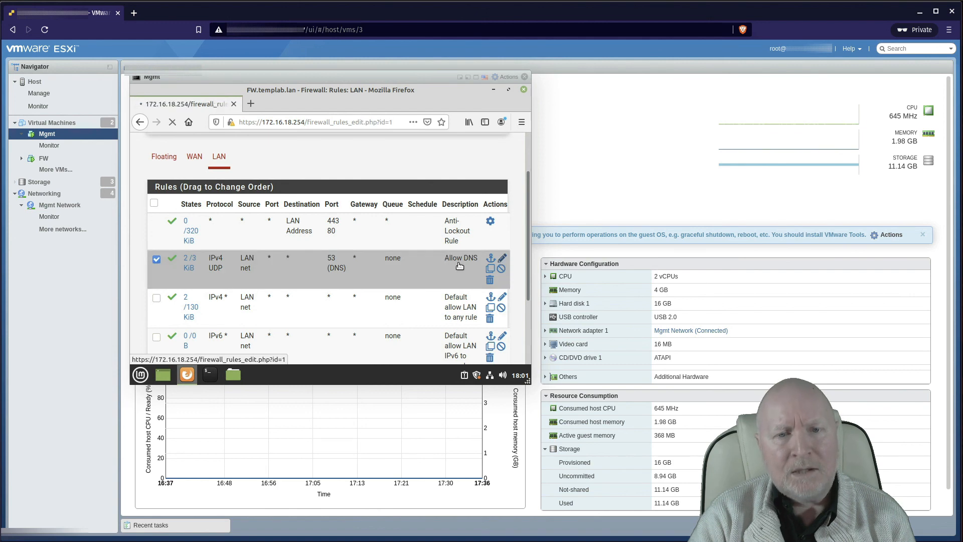
pyautogui.scroll(-4, 361, 283)
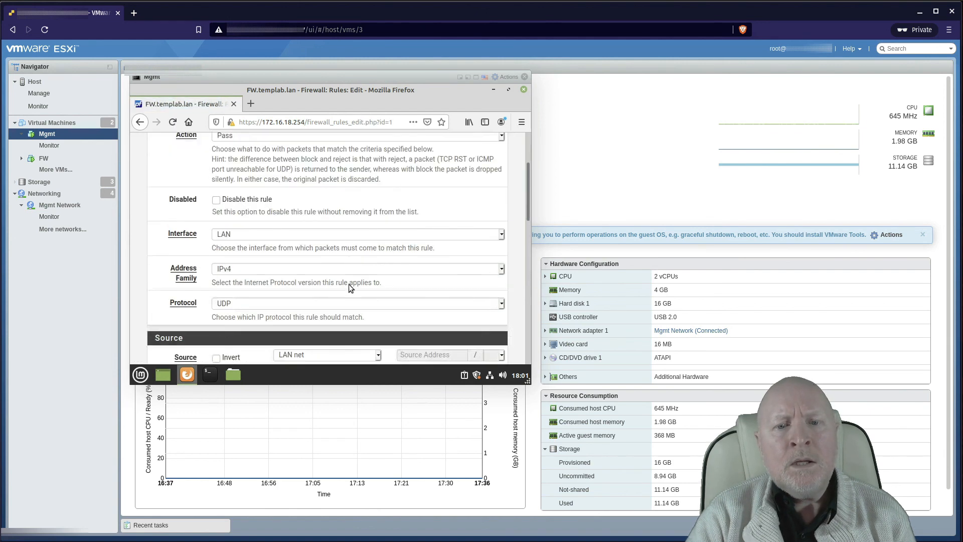
pyautogui.scroll(-3, 322, 277)
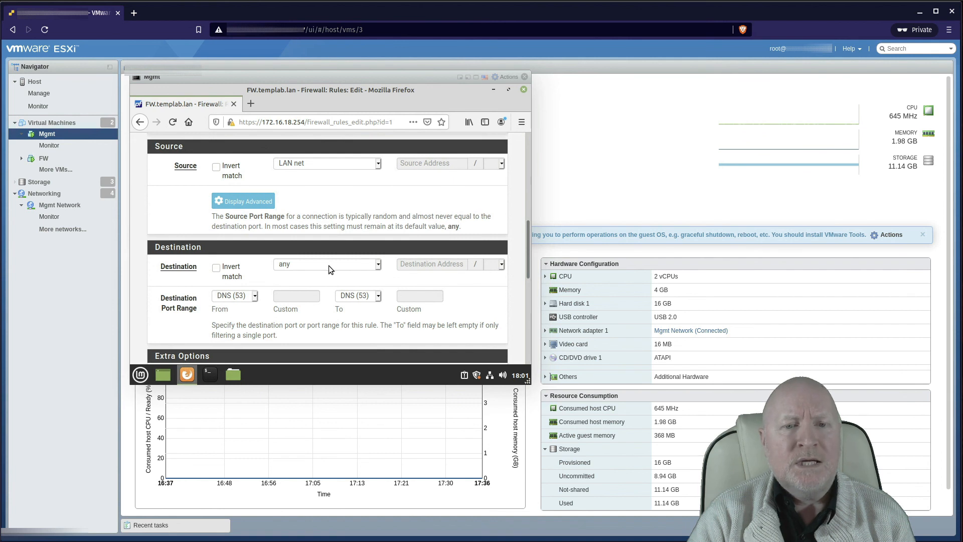
pyautogui.click(329, 266)
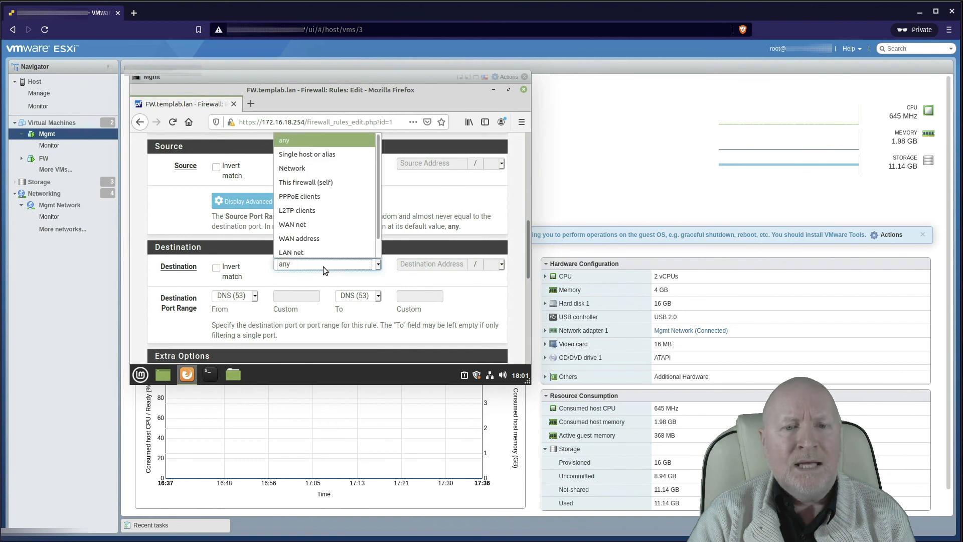
pyautogui.click(306, 159)
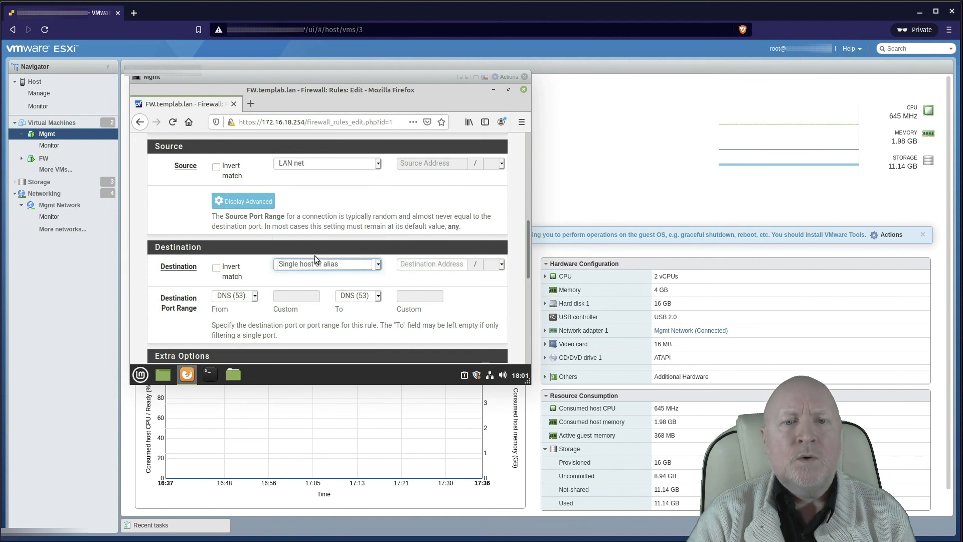
pyautogui.click(410, 264)
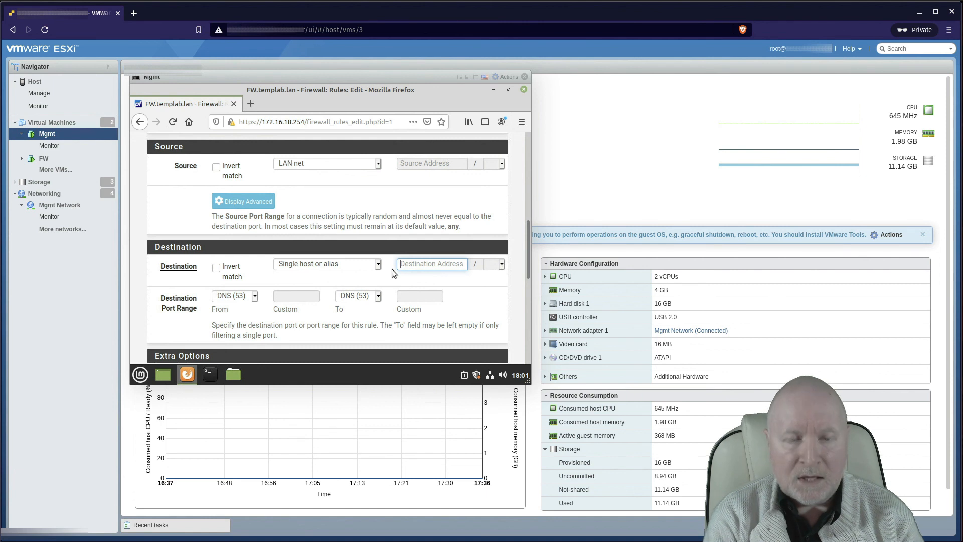
pyautogui.write('dn')
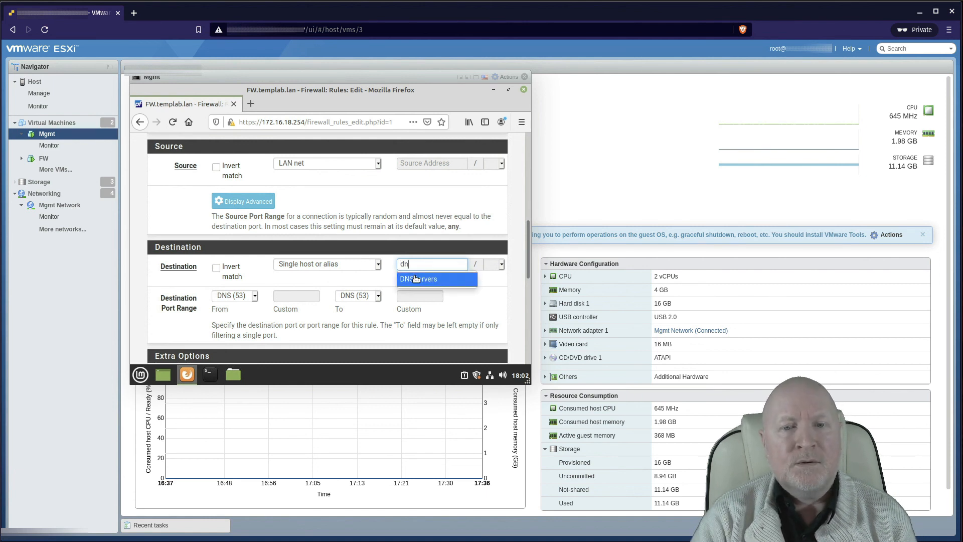
pyautogui.click(416, 278)
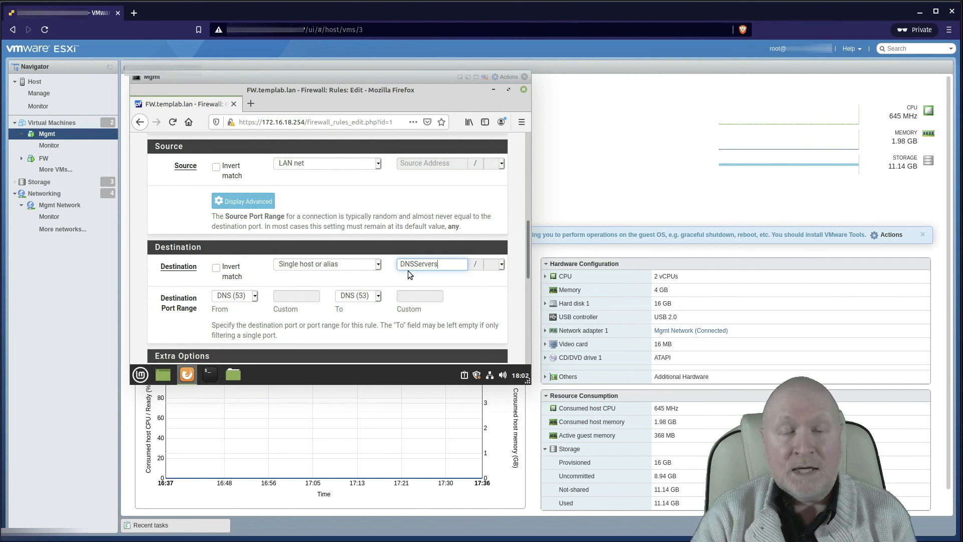
pyautogui.scroll(-3, 401, 281)
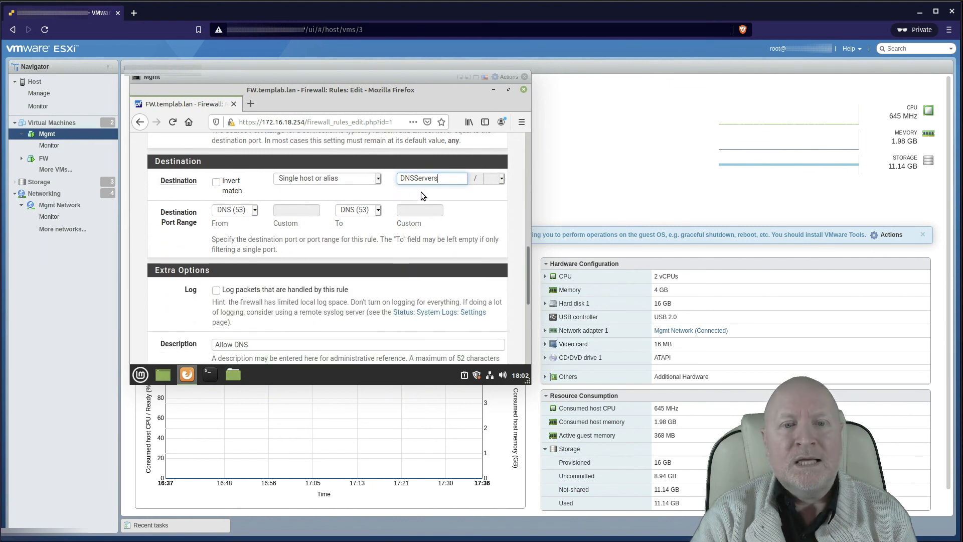
pyautogui.scroll(-3, 352, 281)
pyautogui.scroll(-3, 288, 300)
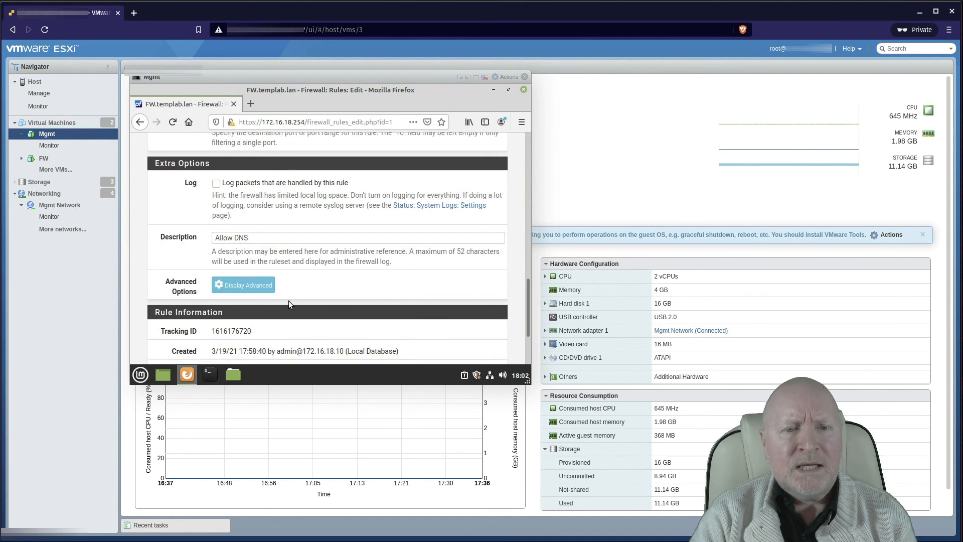
pyautogui.click(235, 333)
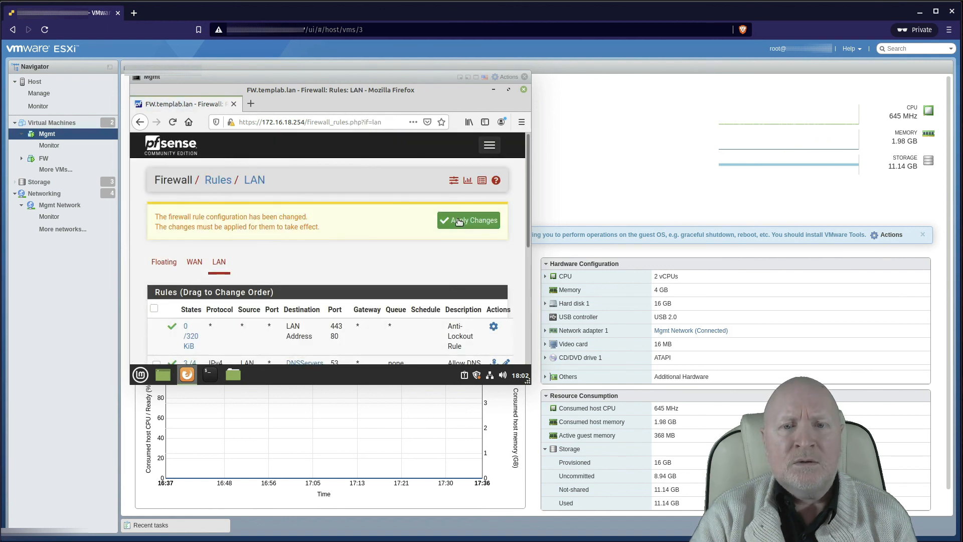
# Step: Apply the rule change and check the DNSServers alias addresses in the LAN rules list
pyautogui.click(458, 222)
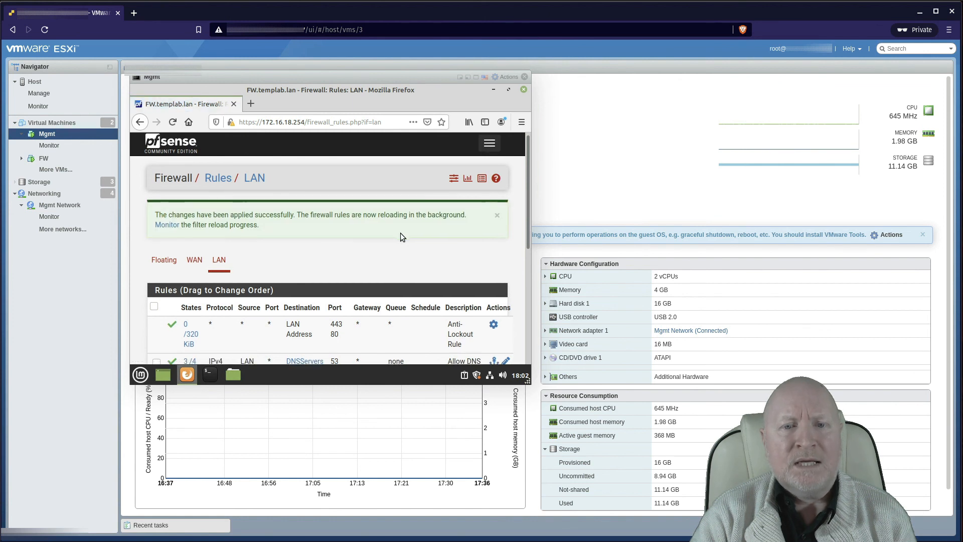
pyautogui.scroll(-4, 400, 233)
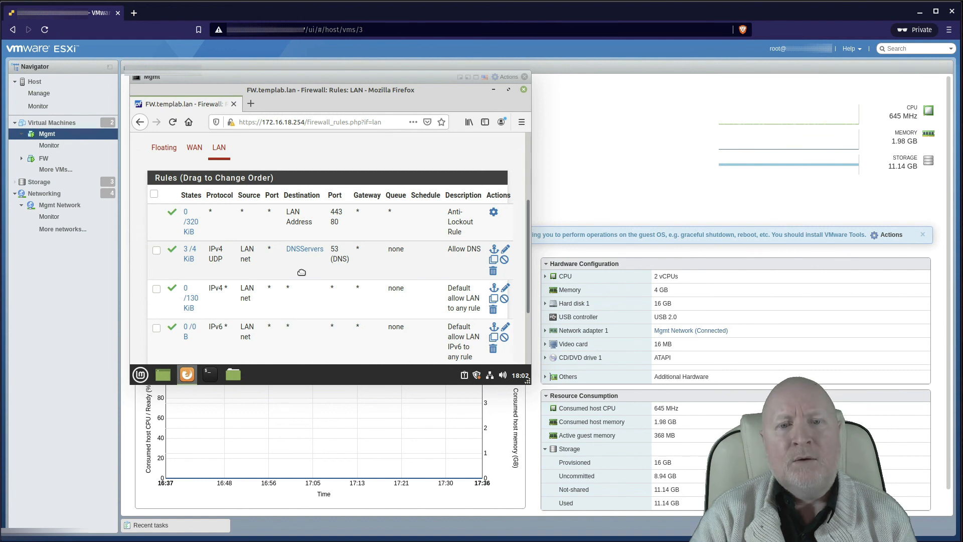
pyautogui.moveTo(301, 250)
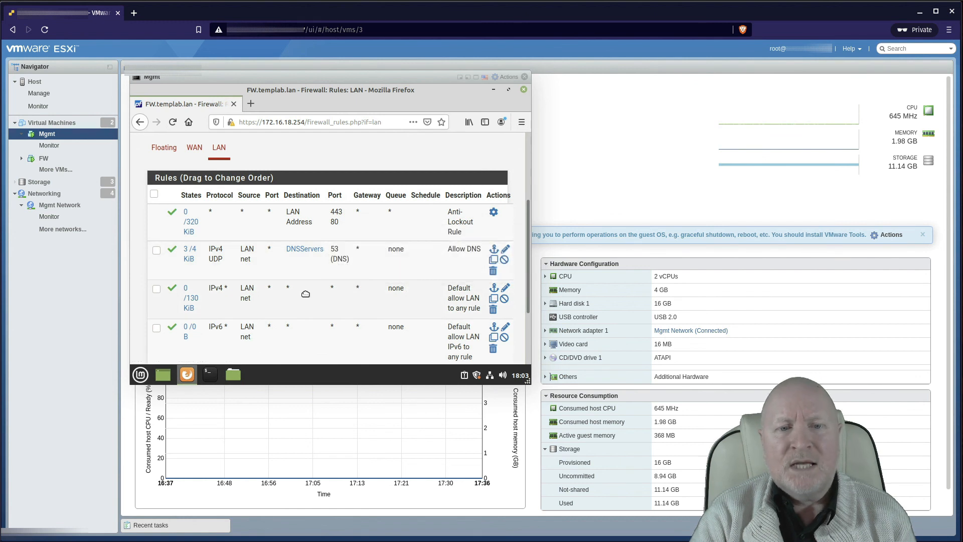
pyautogui.scroll(-3, 311, 301)
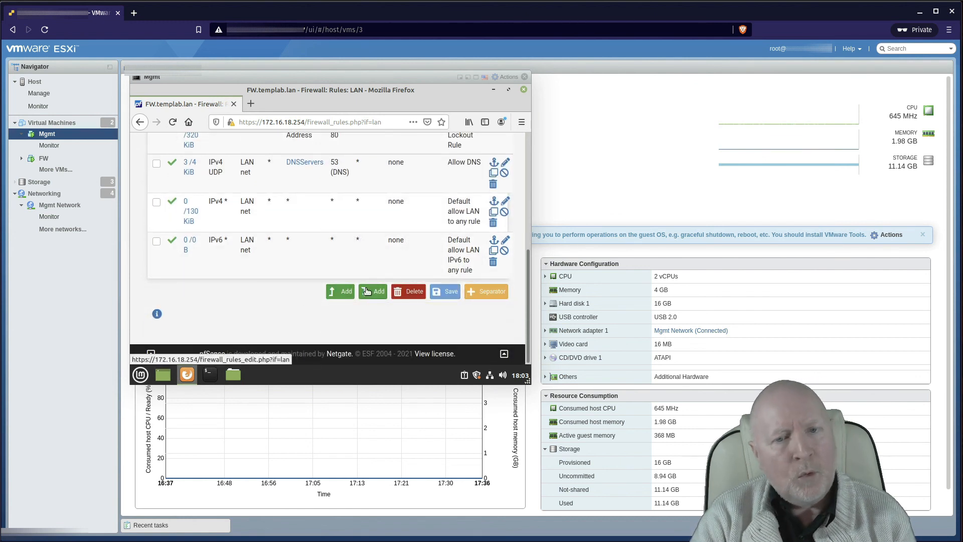
# Step: Reorder LAN rules so Allow DNS sits directly above the default allow-LAN rules, then save
pyautogui.scroll(2, 320, 300)
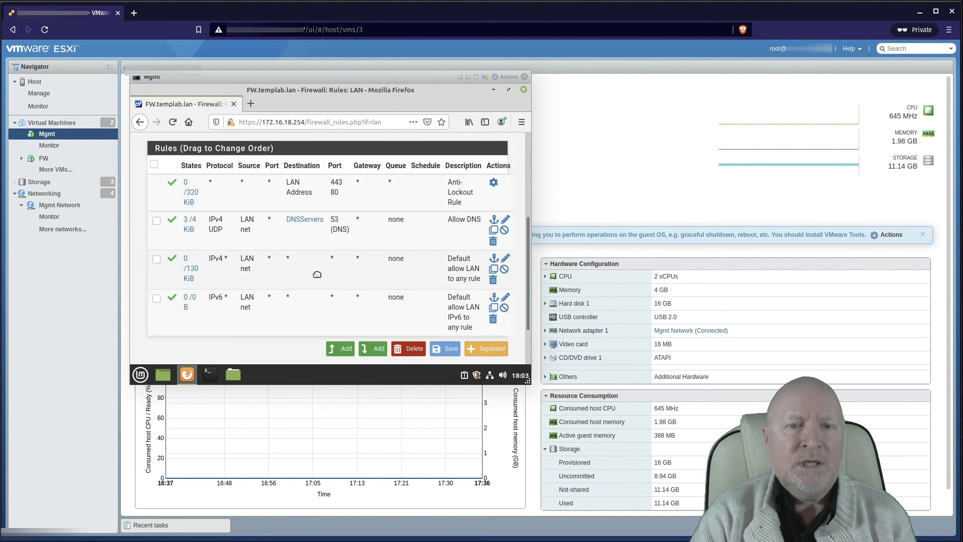
pyautogui.moveTo(317, 274); pyautogui.dragTo(316, 219)
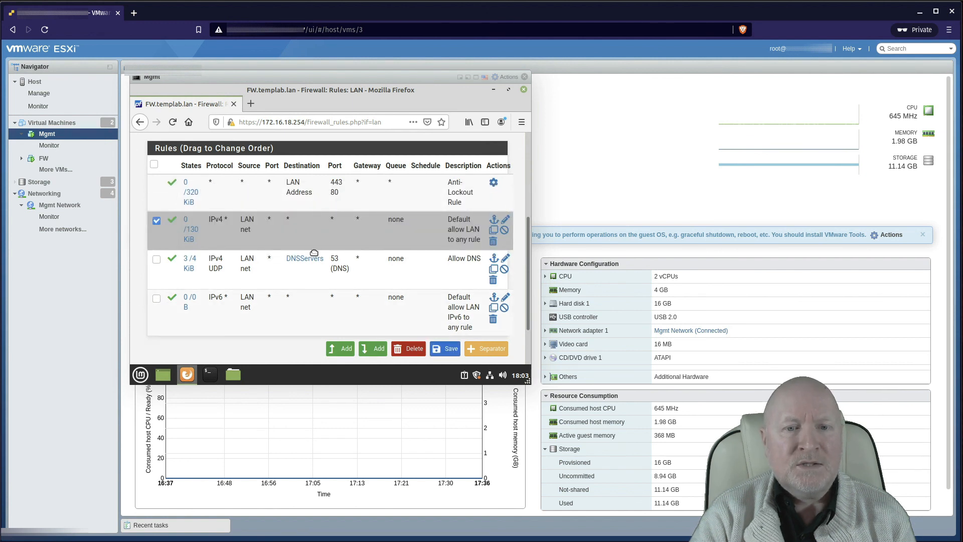
pyautogui.moveTo(310, 258); pyautogui.dragTo(311, 218)
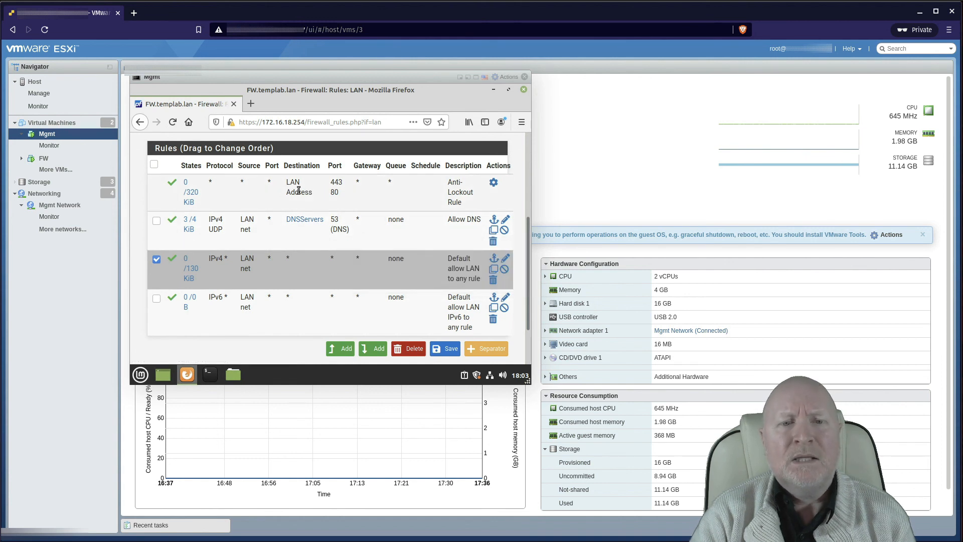
pyautogui.click(442, 350)
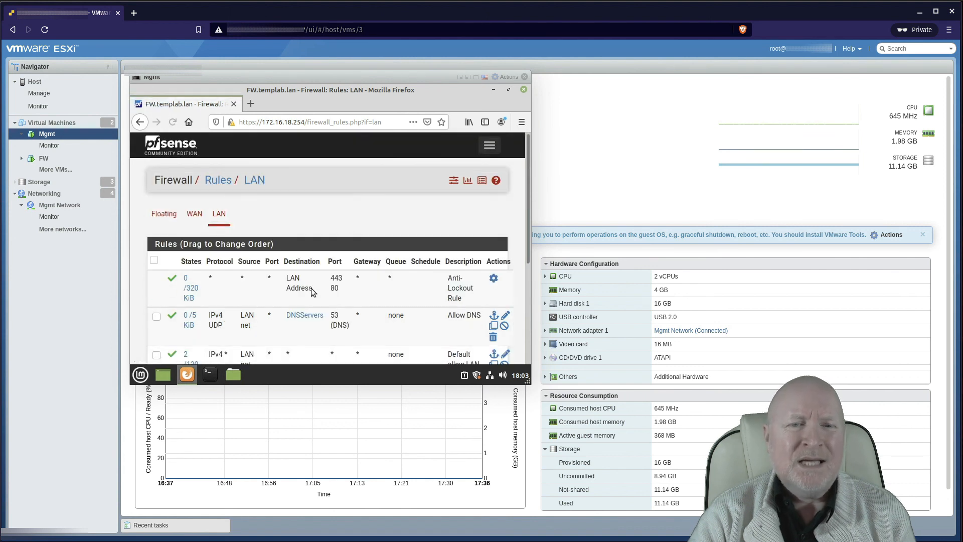
pyautogui.scroll(-3, 411, 263)
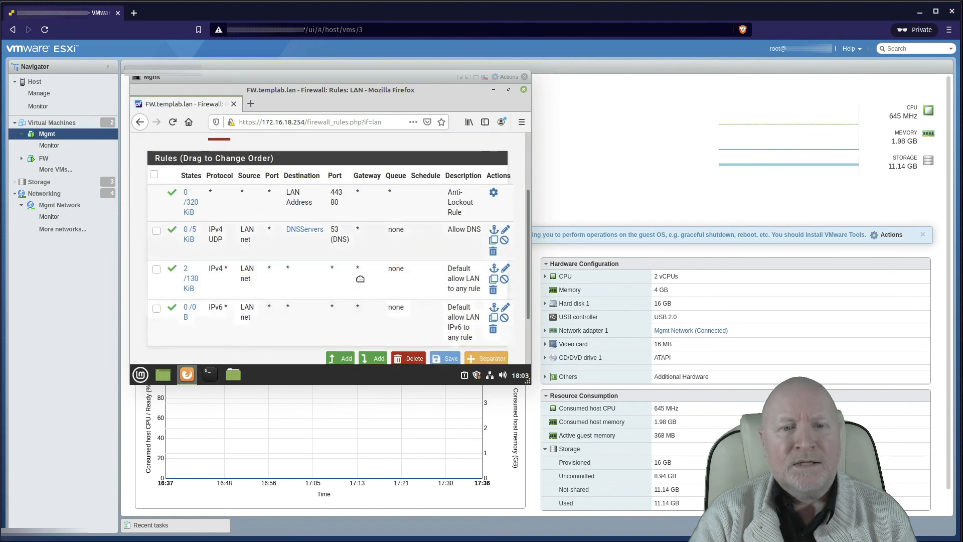